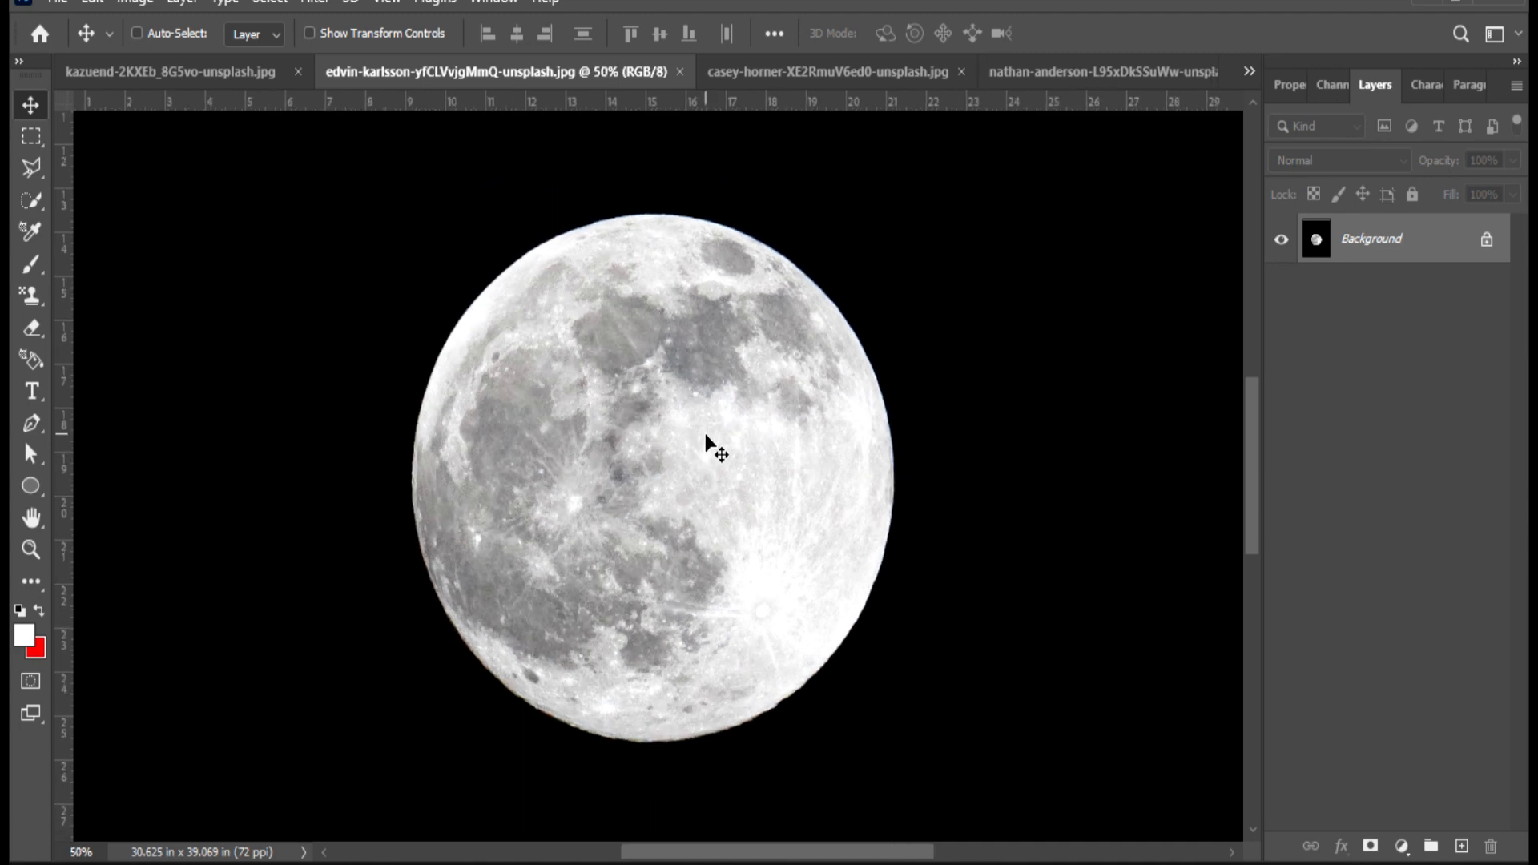
left_click(270, 6)
left_click(340, 281)
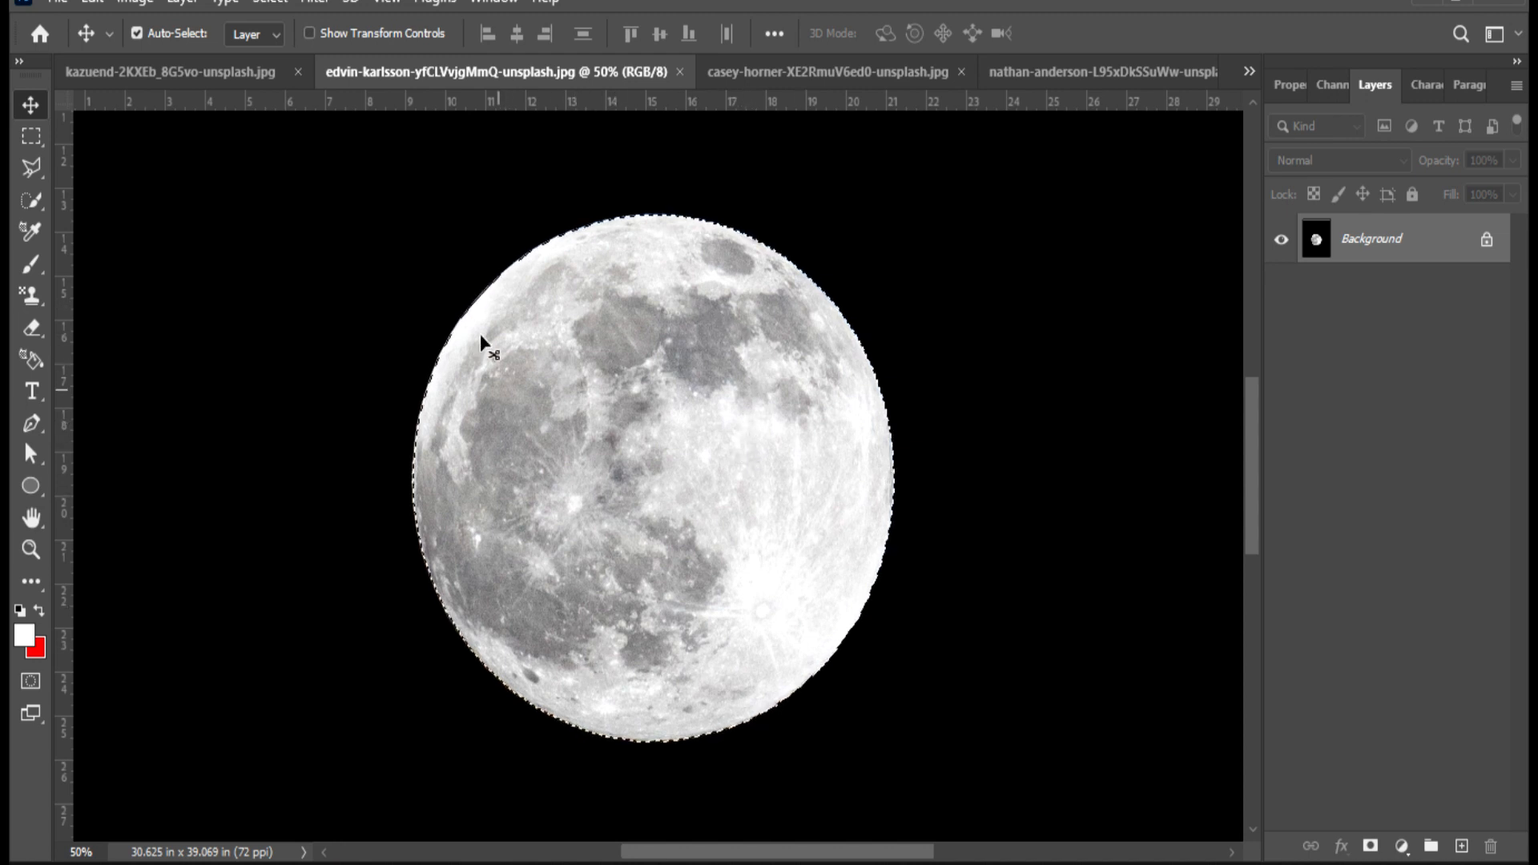
key("ctrl+d")
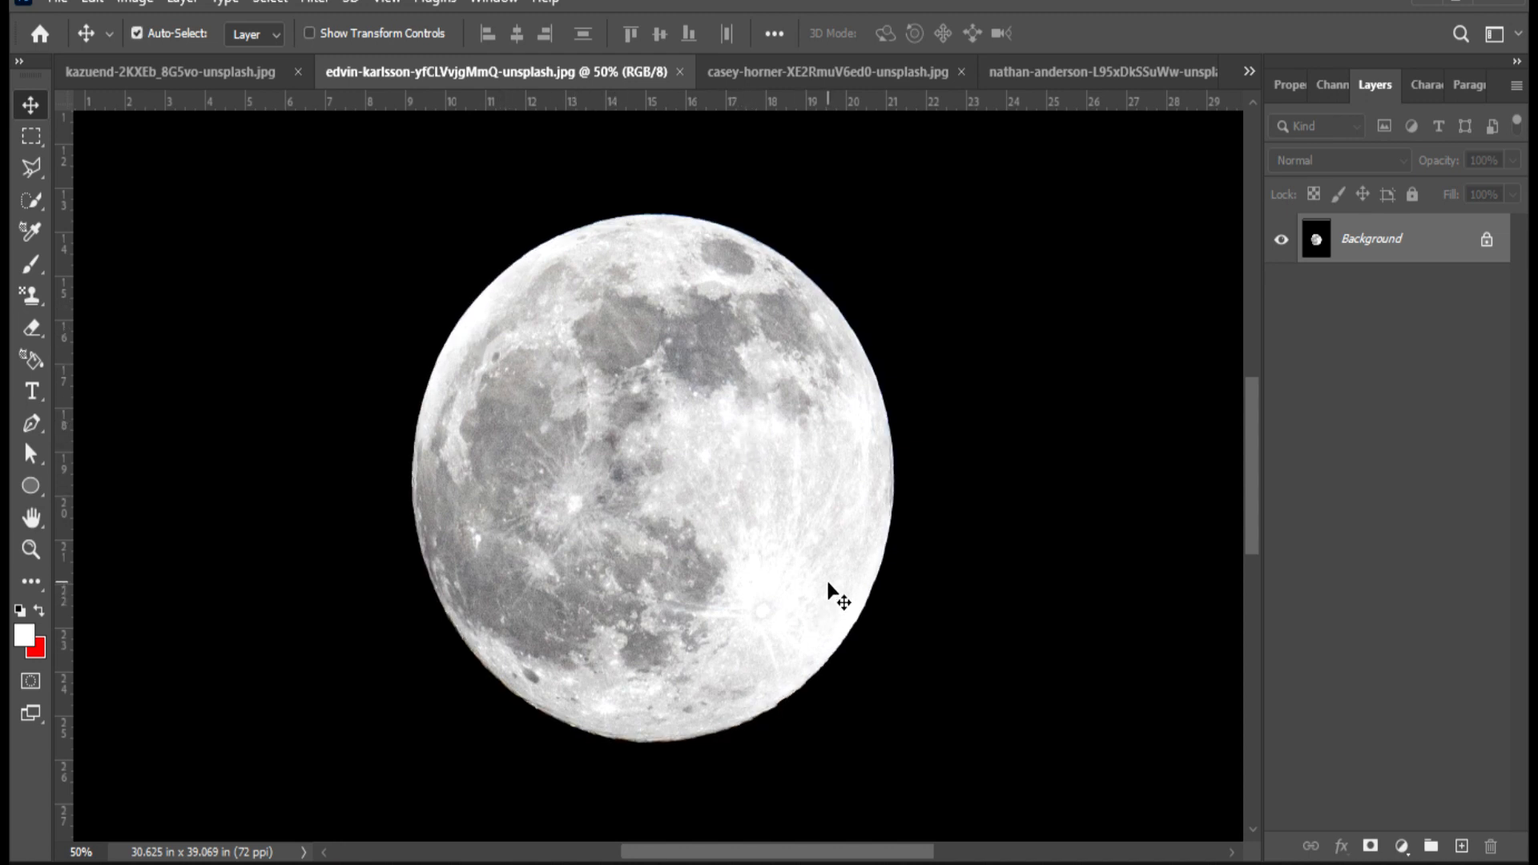
- Select the moon's Highlights with Color Range, using a fuzziness of 33% and a range of 191
left_click(280, 3)
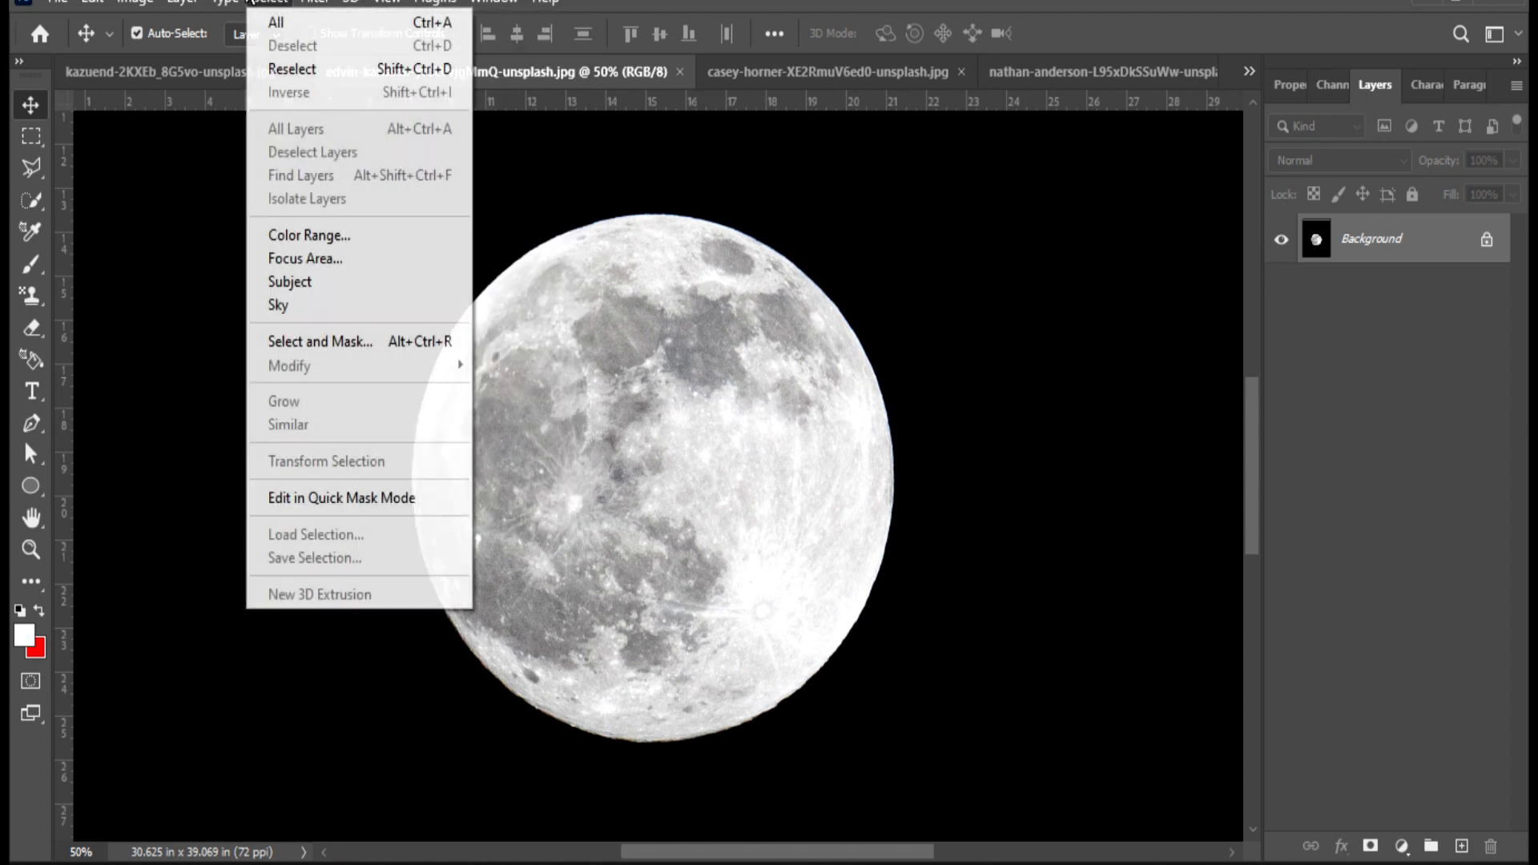
left_click(304, 235)
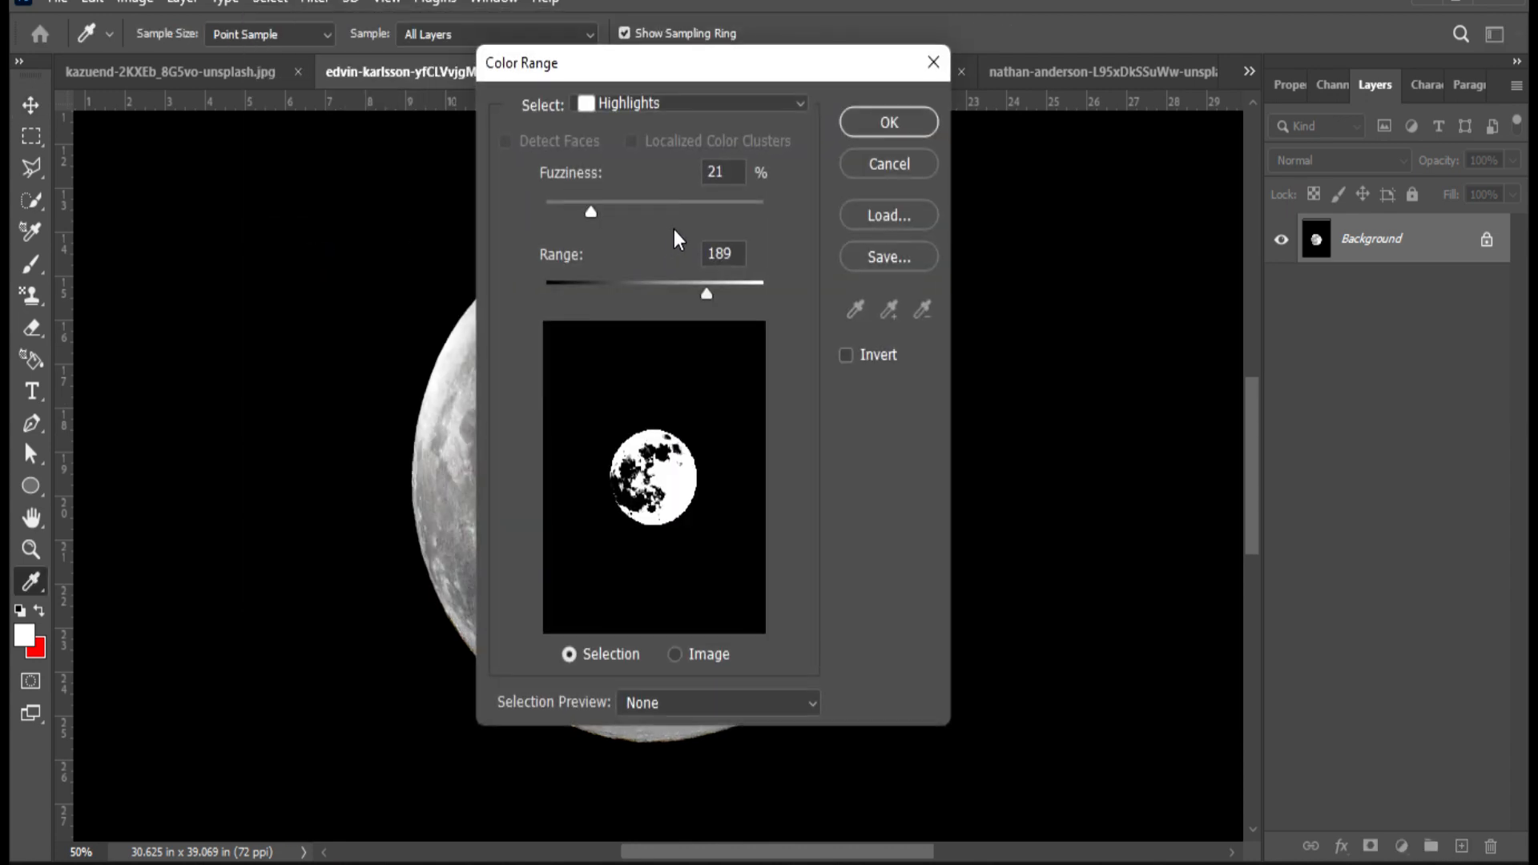
left_click(599, 100)
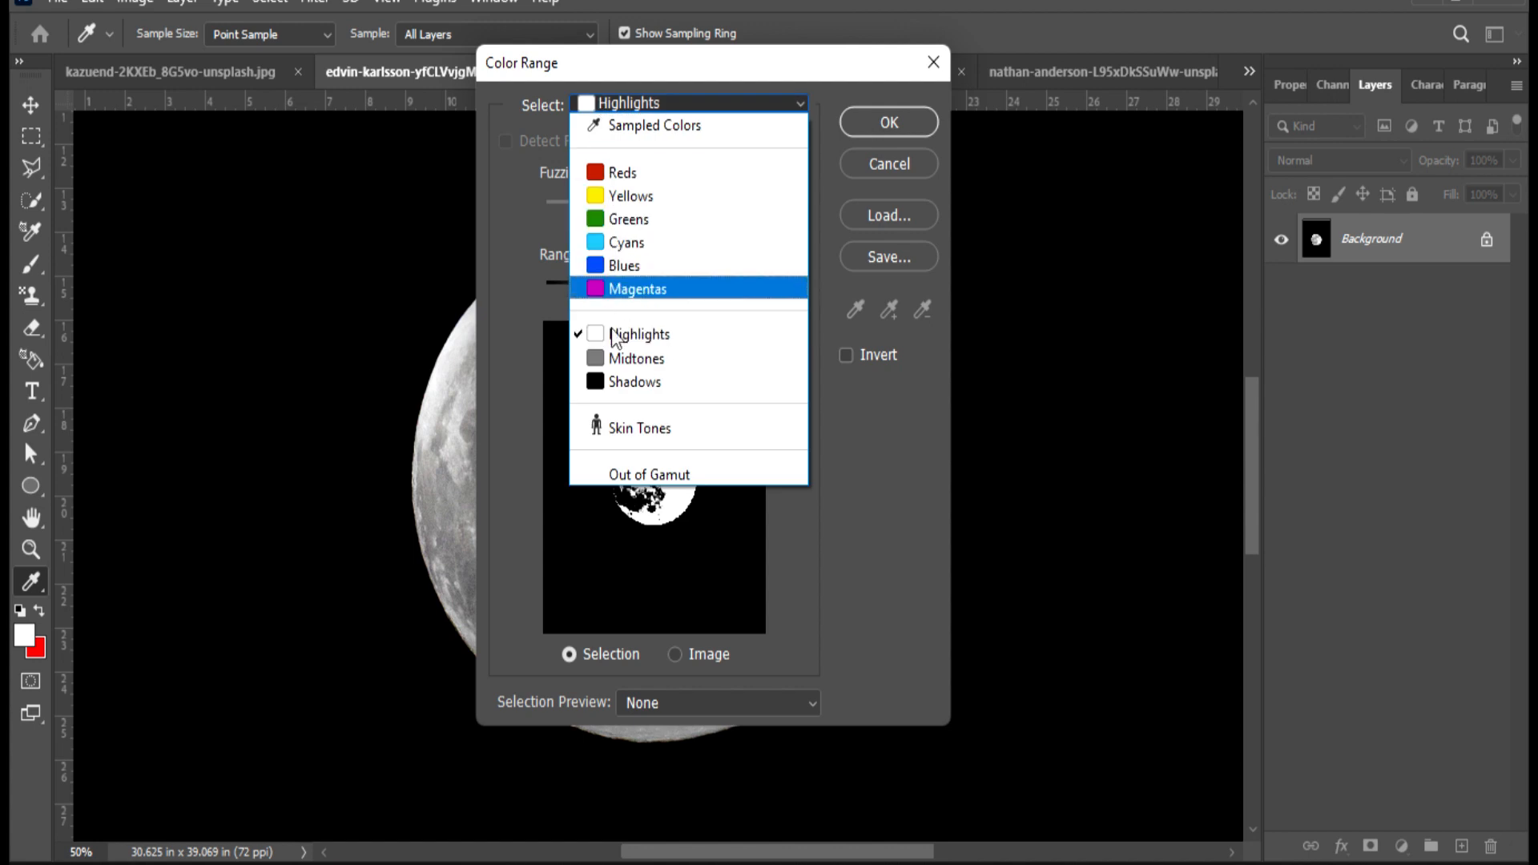
left_click(614, 336)
left_click_drag(592, 213, 613, 218)
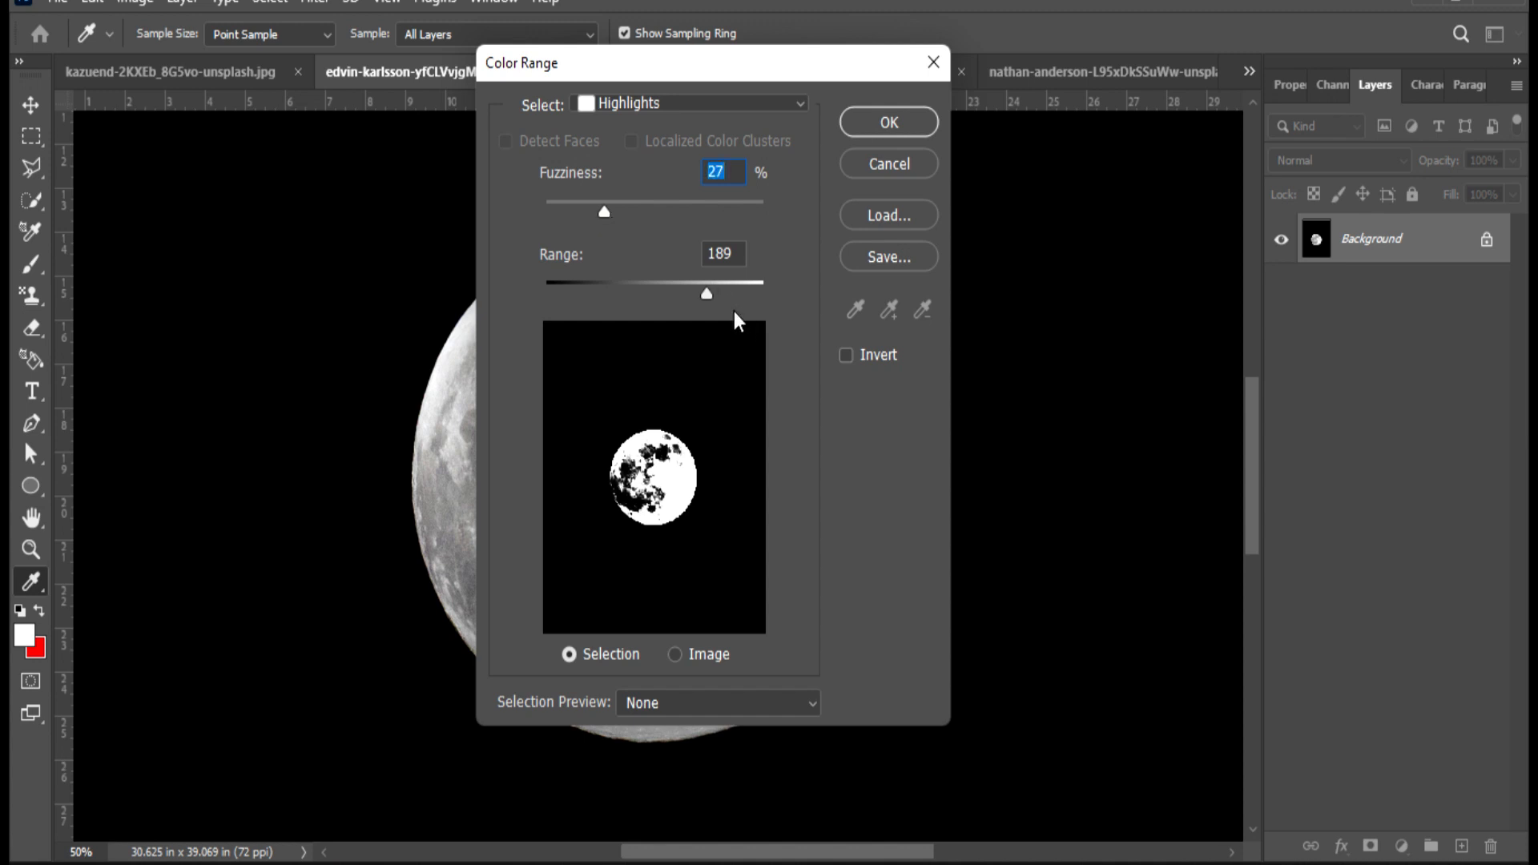
mouse_move(709, 295)
left_mouse_down()
mouse_move(730, 299)
mouse_move(713, 292)
left_mouse_up()
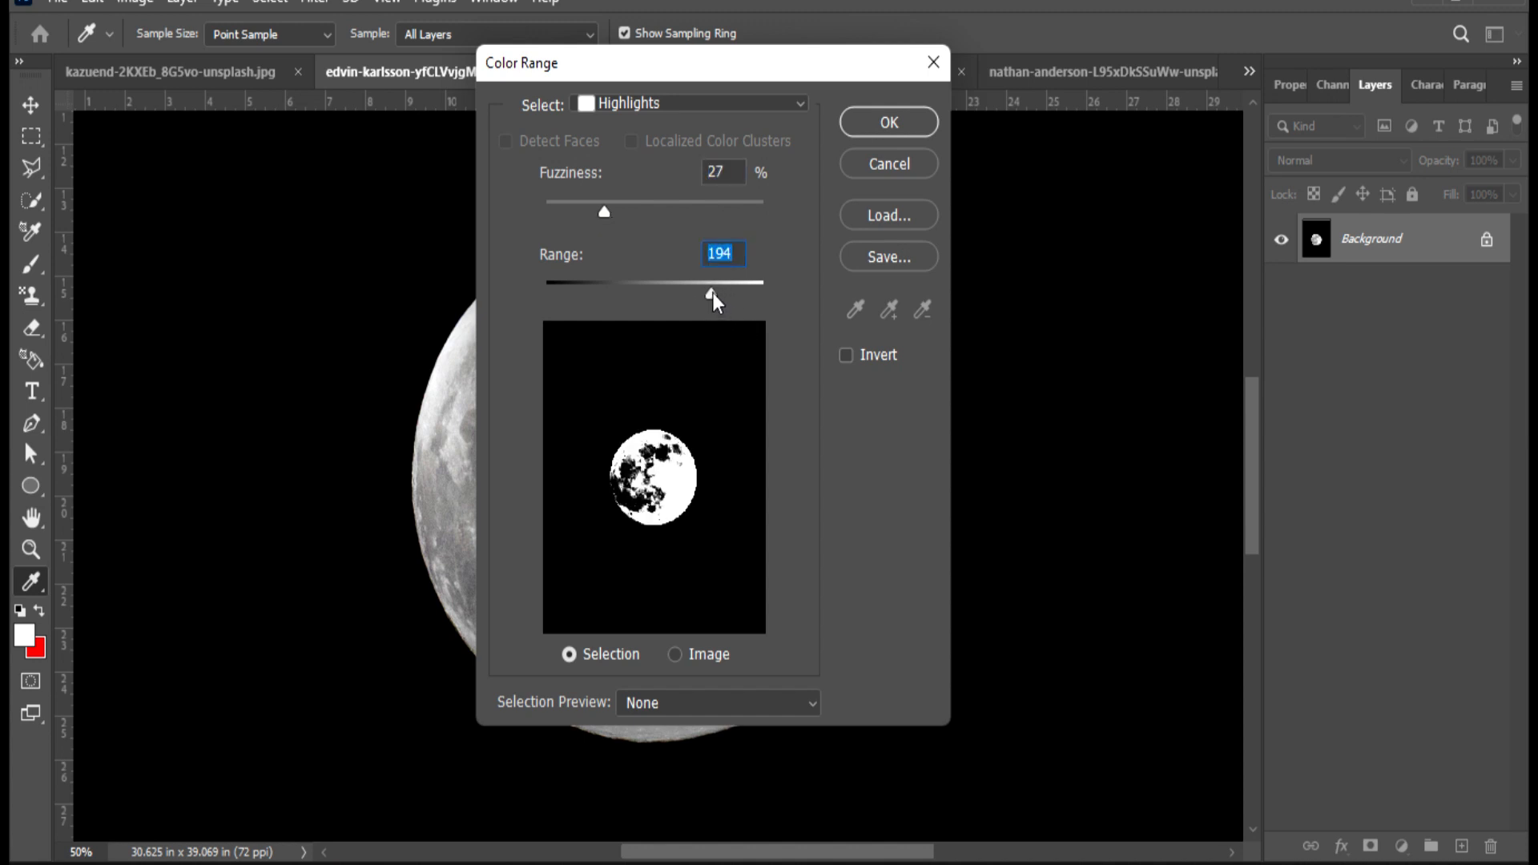
left_click_drag(605, 214, 618, 215)
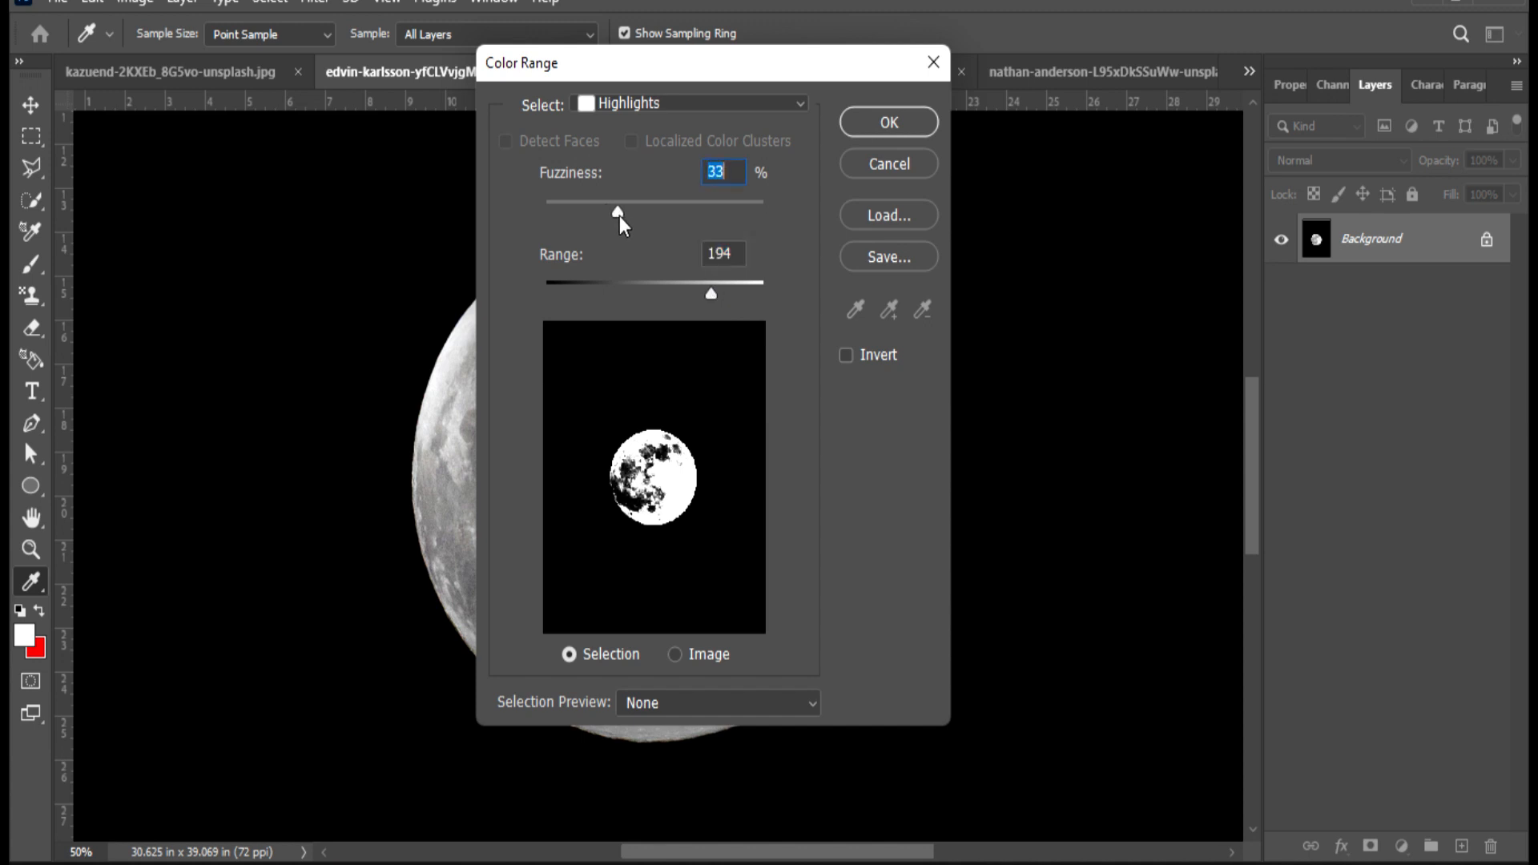
left_click_drag(707, 294, 711, 295)
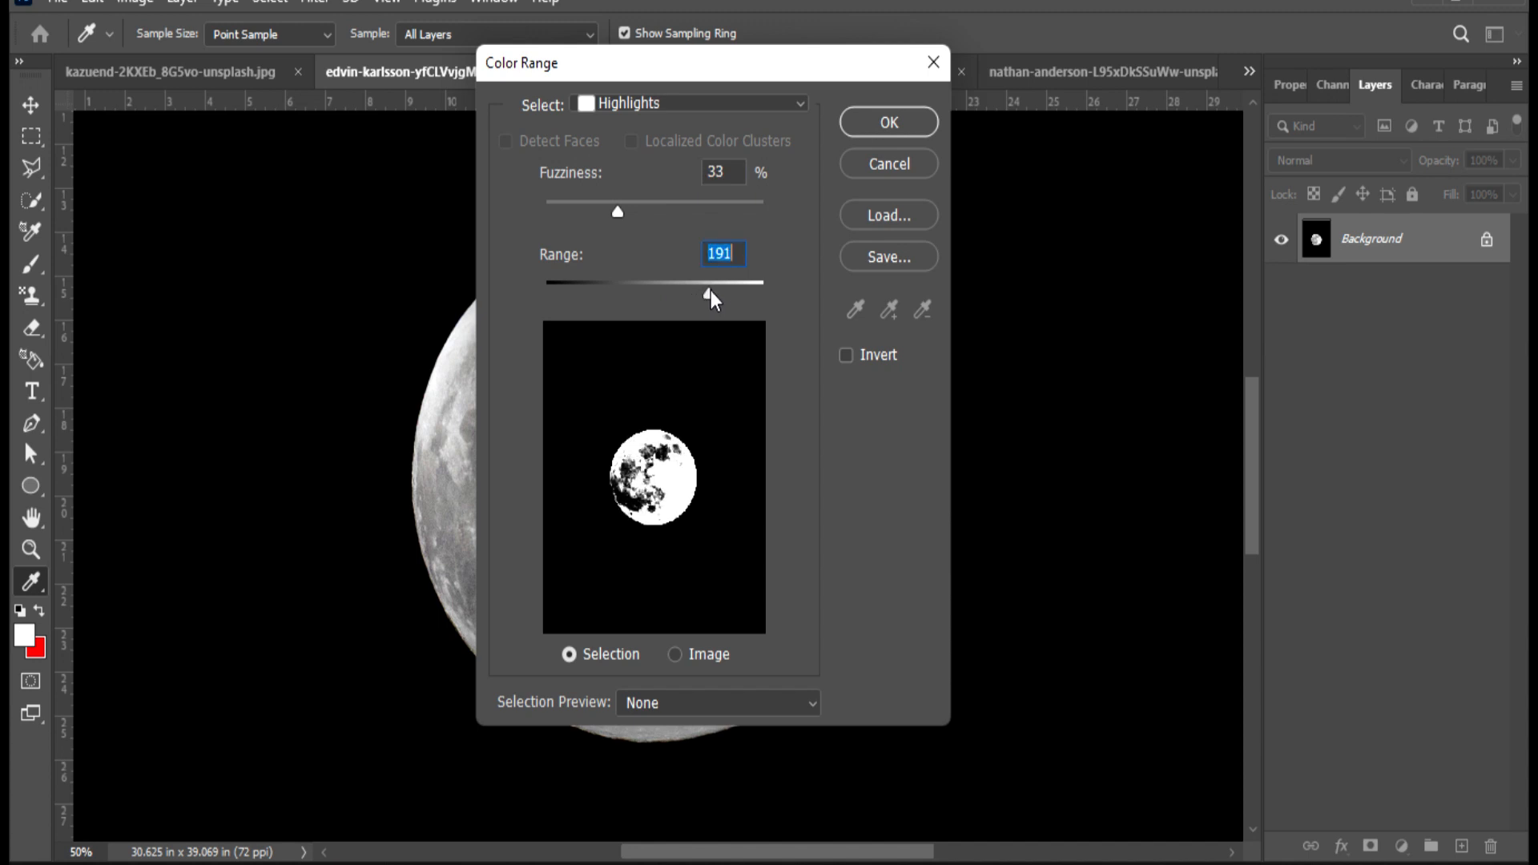
left_click(867, 120)
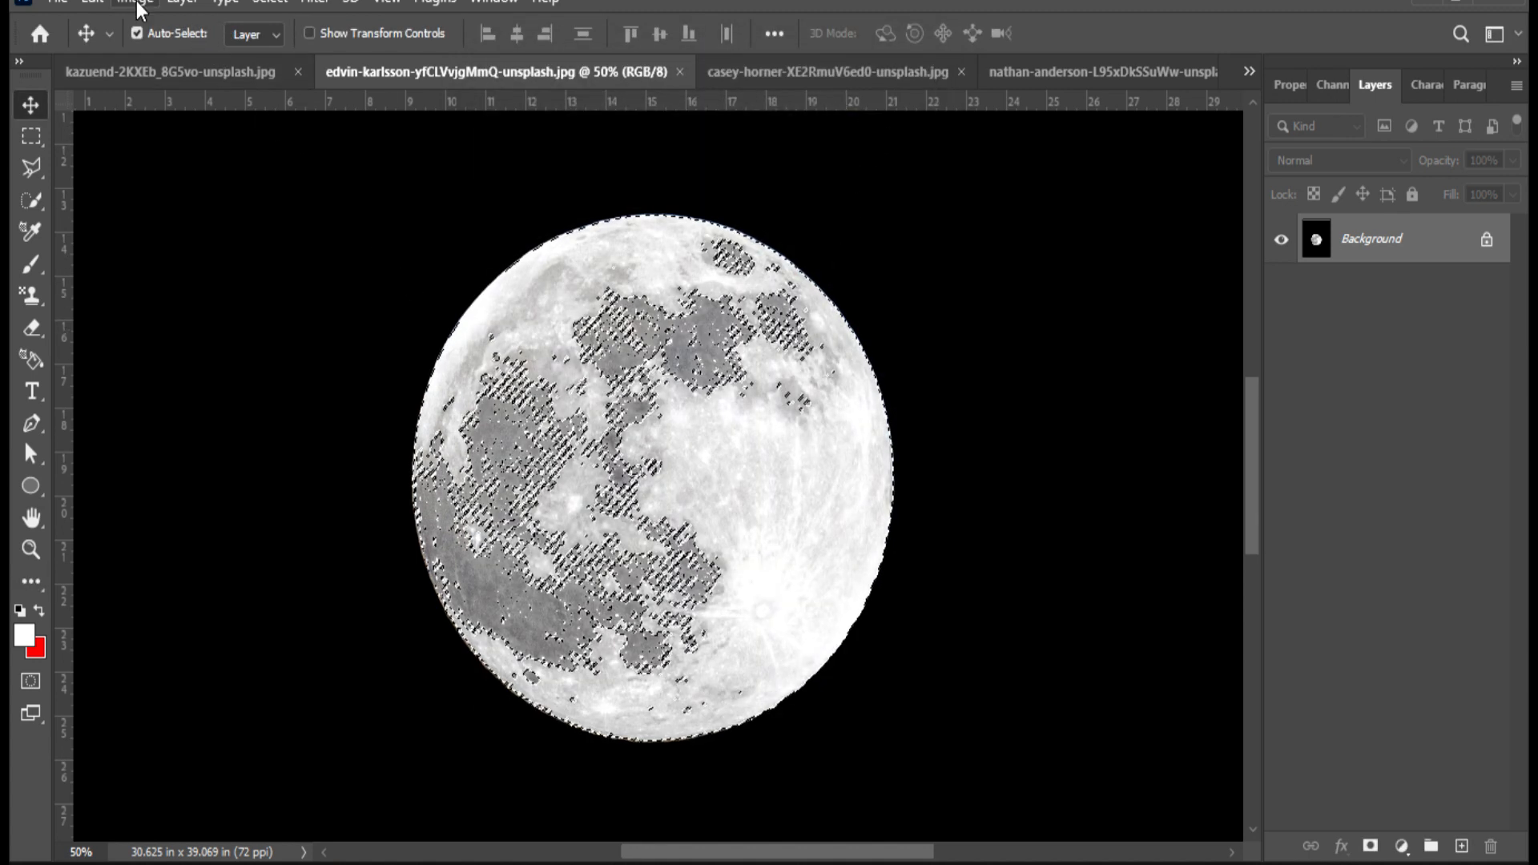
- Define a brush preset named moon from the selected highlights
left_click(93, 3)
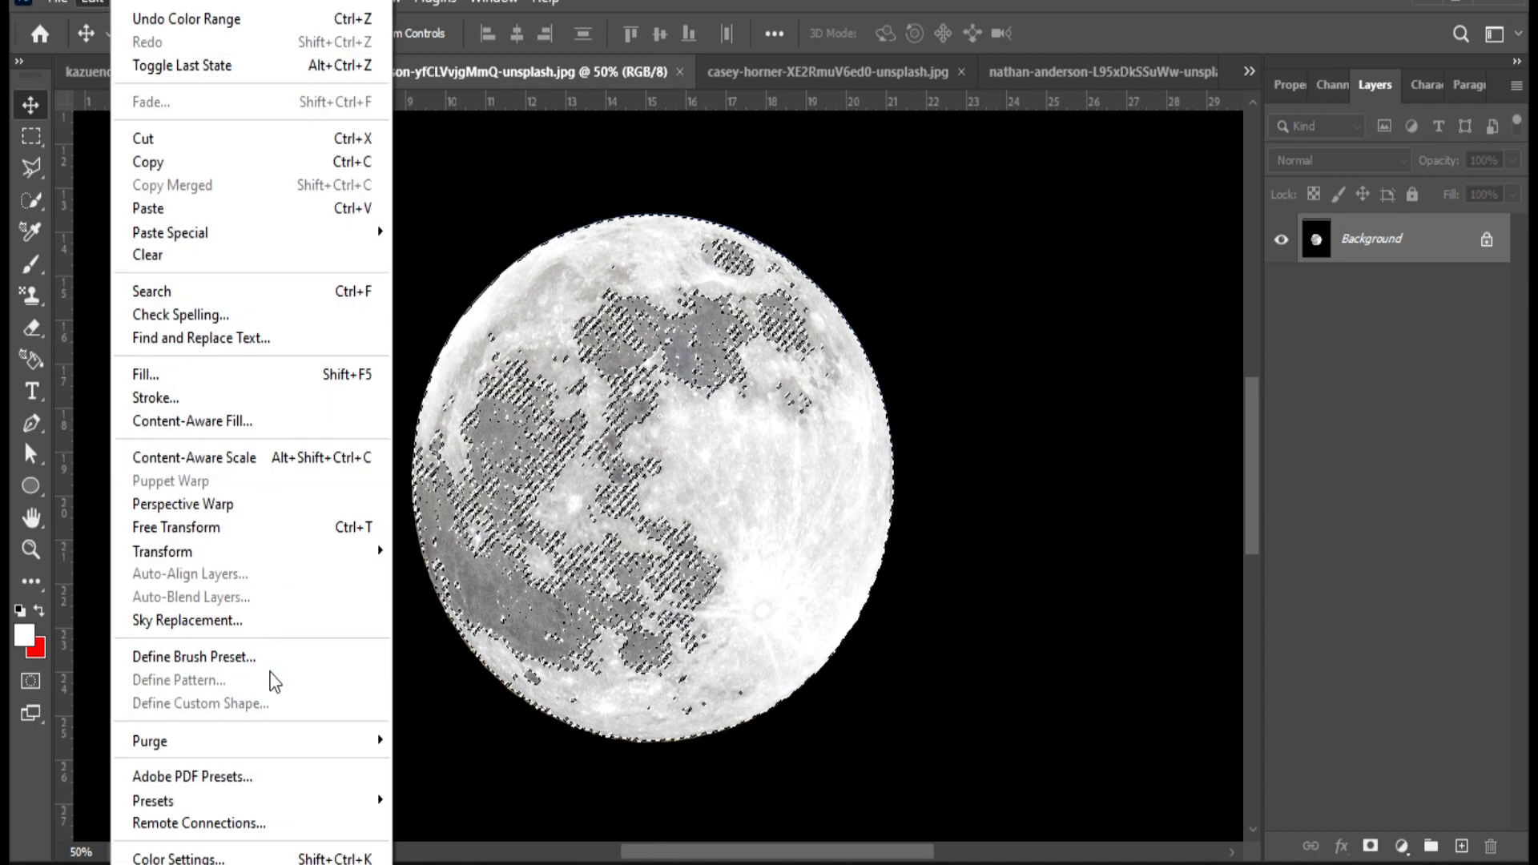
left_click(264, 657)
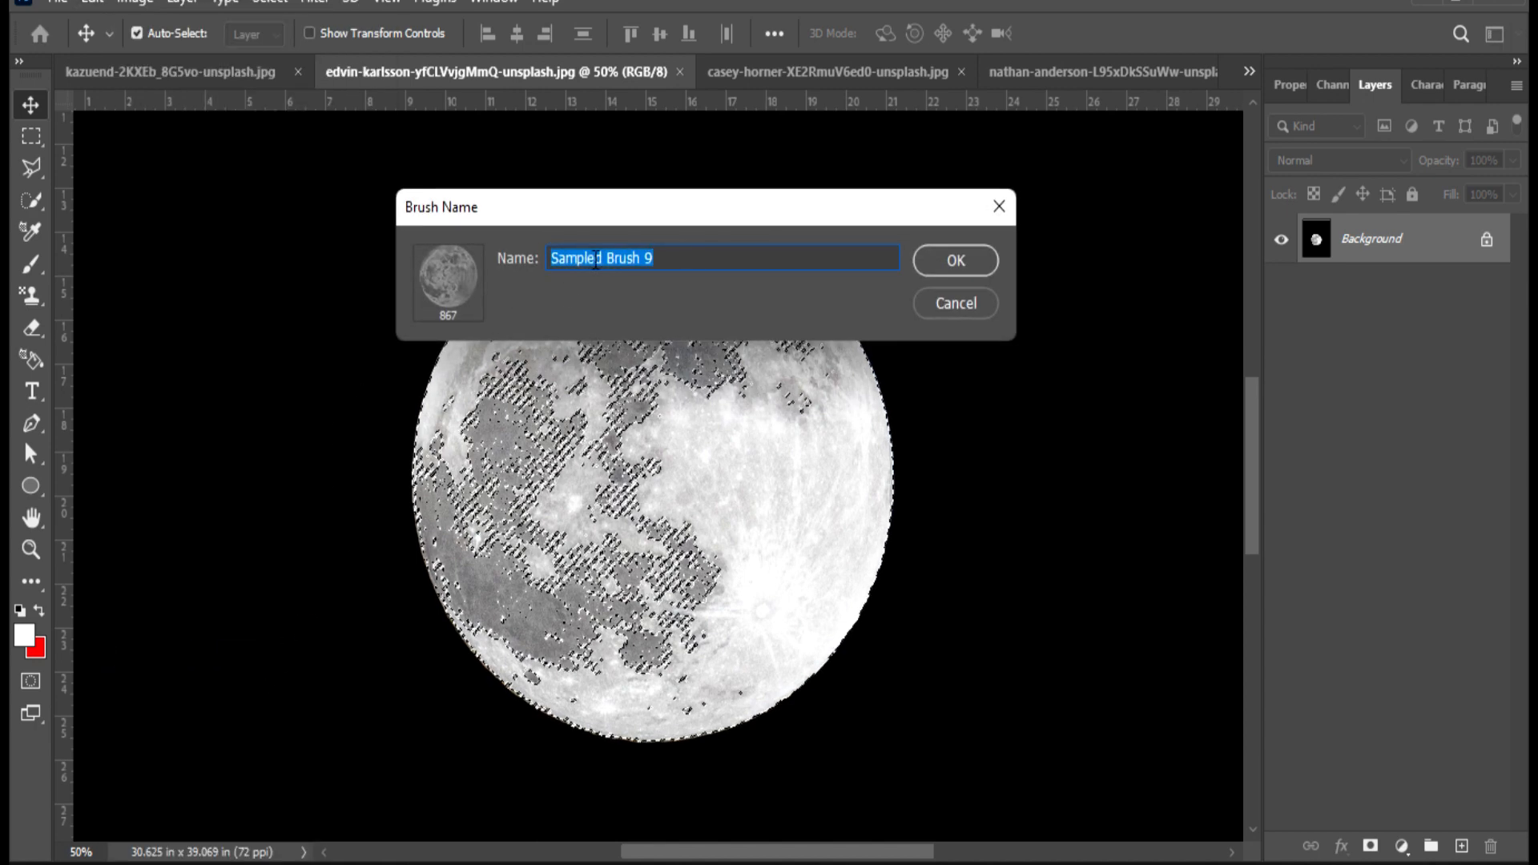
type("moon")
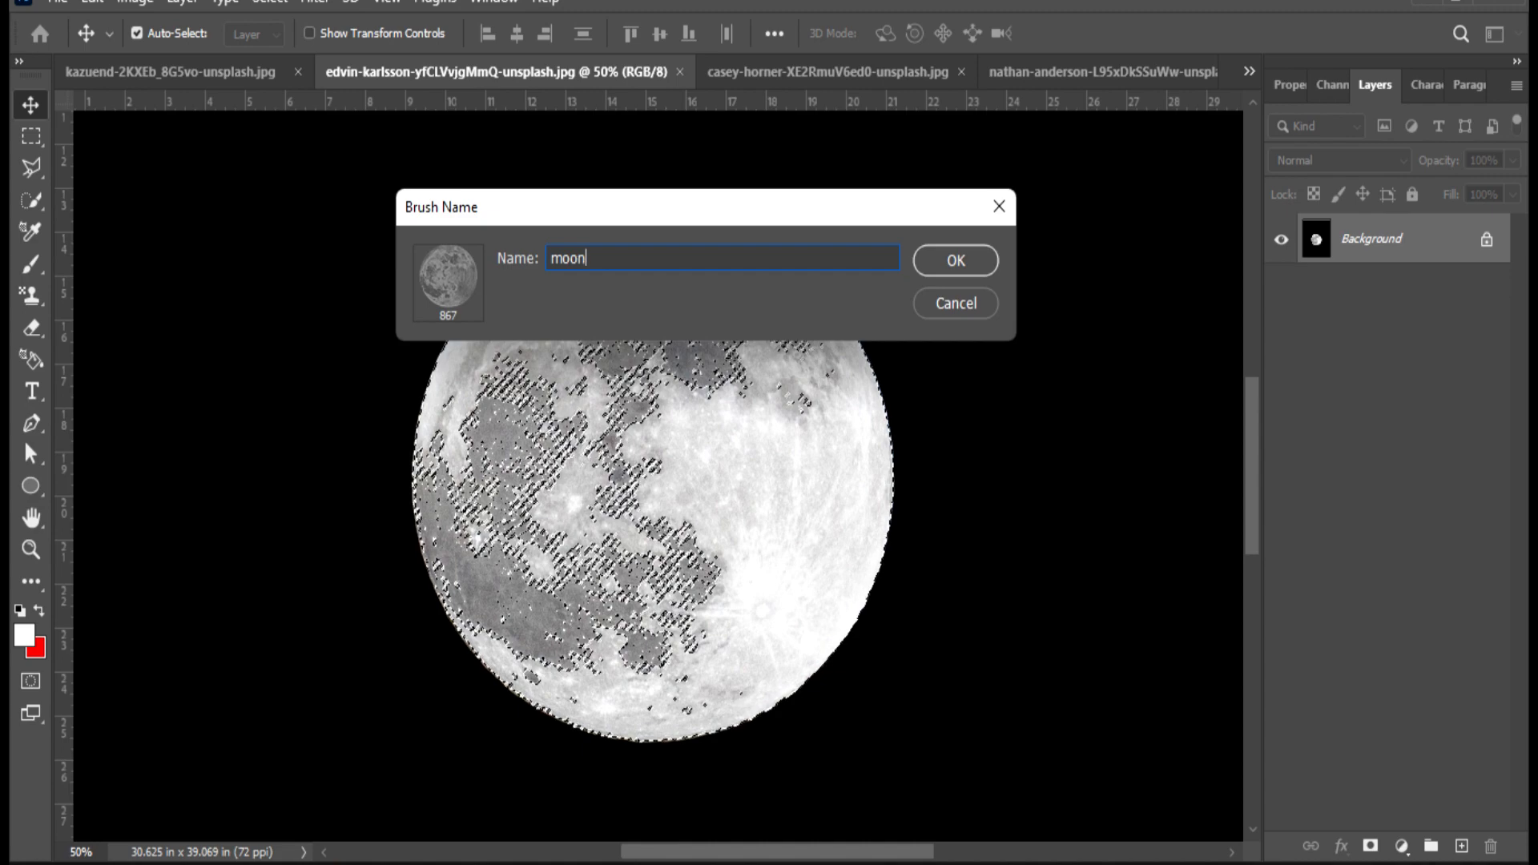
left_click(970, 262)
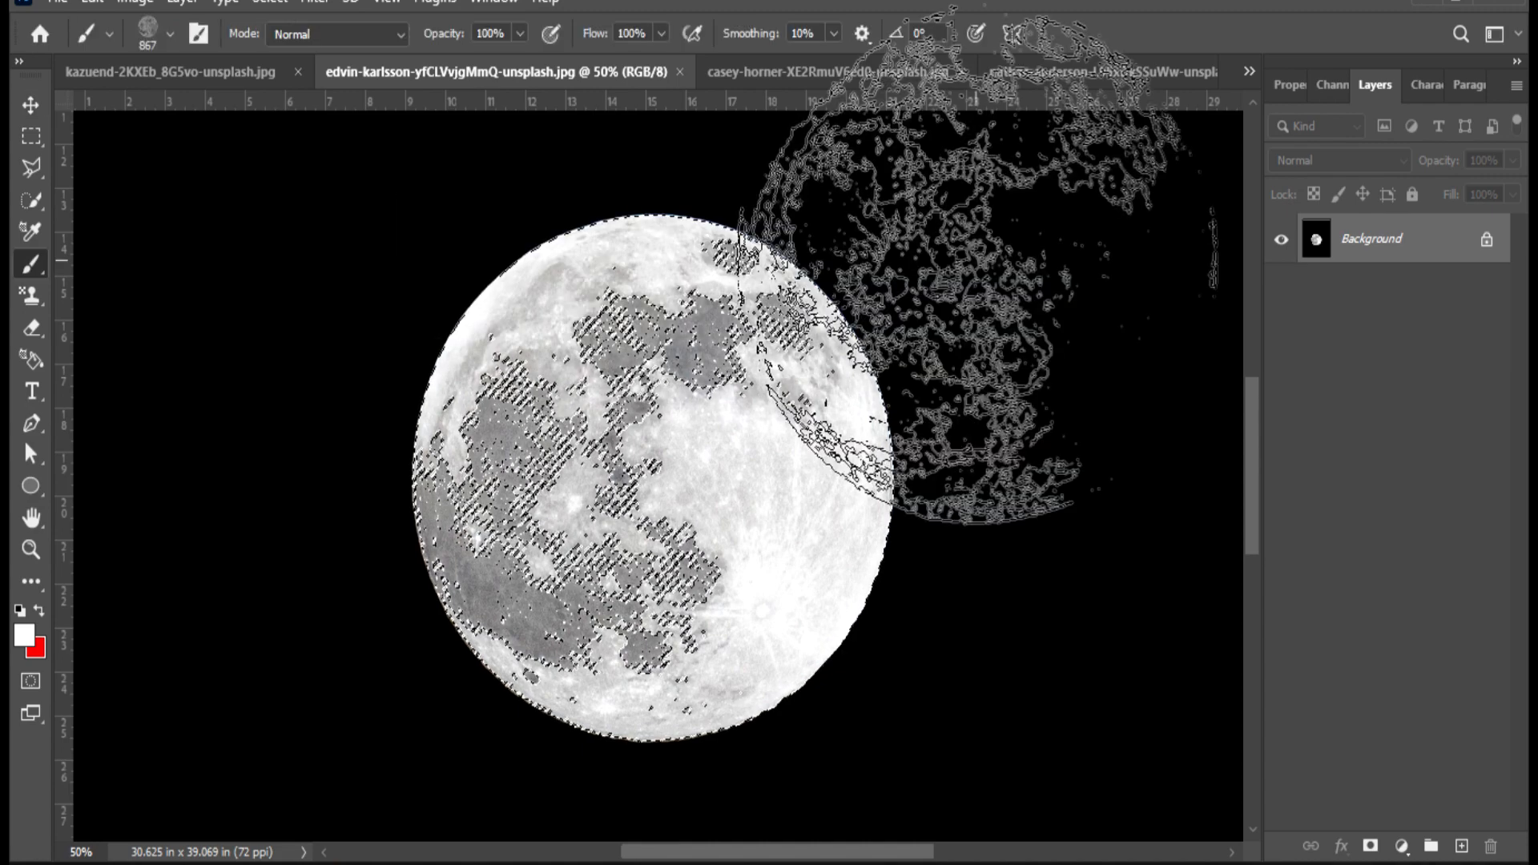
- Switch to the nathan-anderson starry night image and enlarge the moon brush to 2700 px
left_click(1022, 77)
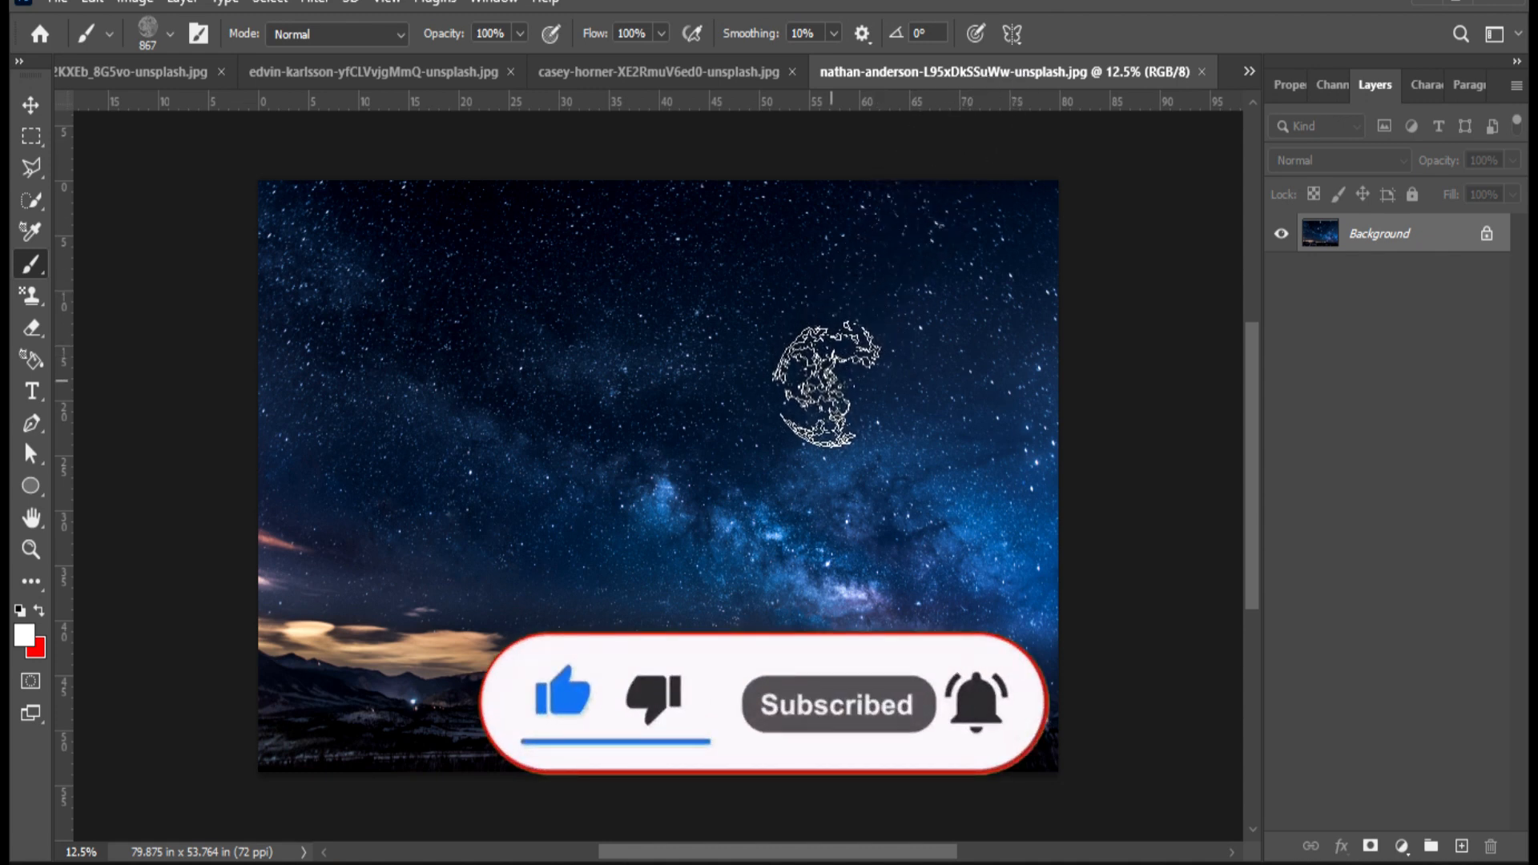
key("bracketright")
key("bracketright")
key("bracketright")
key("bracketright")
key("bracketright")
key("bracketright")
key("bracketright")
key("bracketright")
key("bracketright")
key("bracketright")
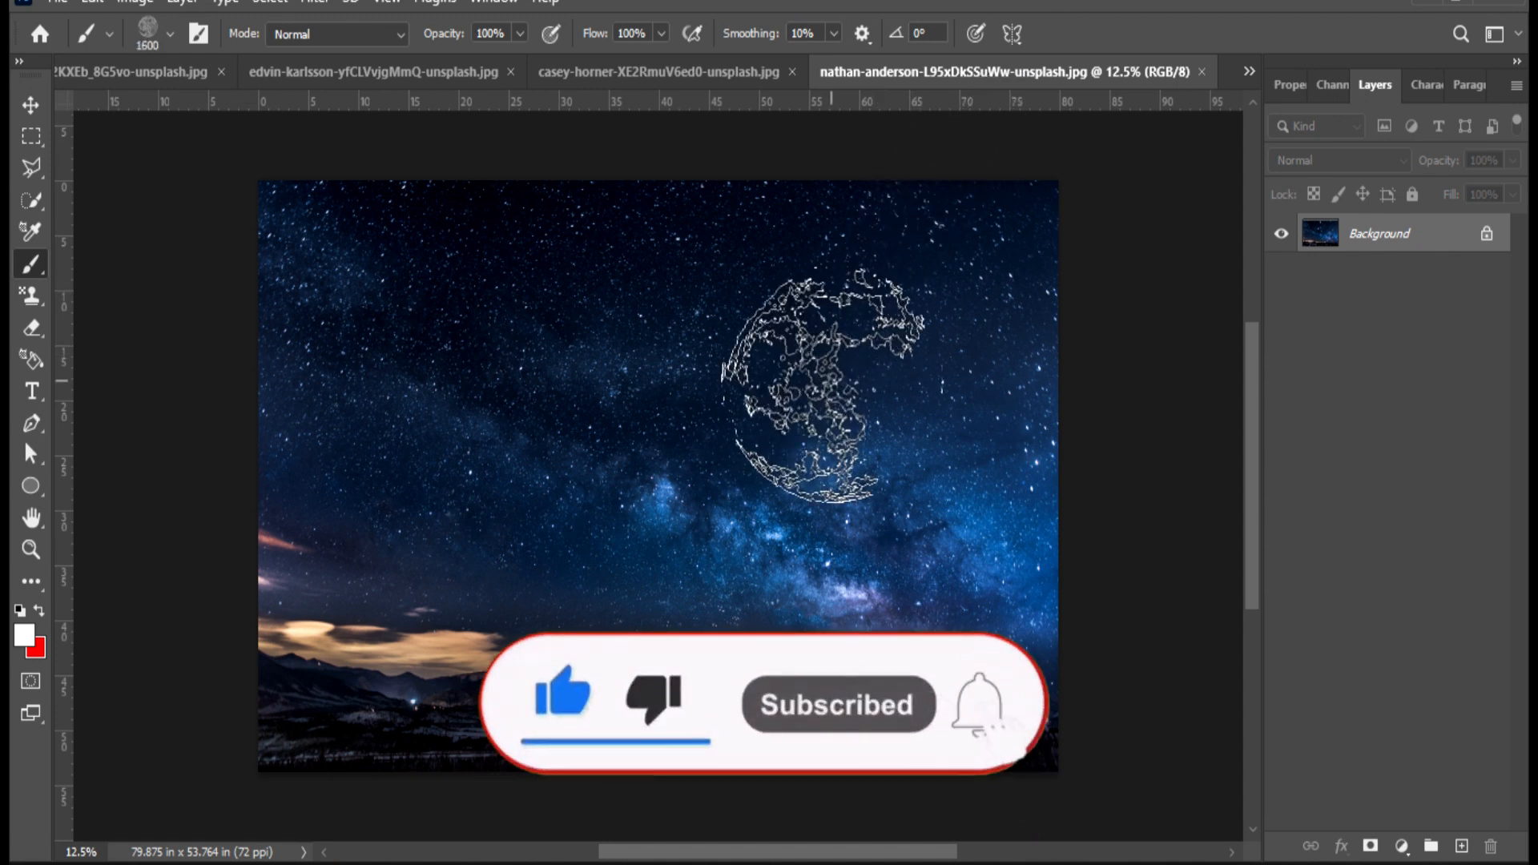
key("bracketright")
key("bracketright")
key("bracketright")
key("bracketright")
key("bracketright")
key("bracketright")
key("bracketright")
key("bracketright")
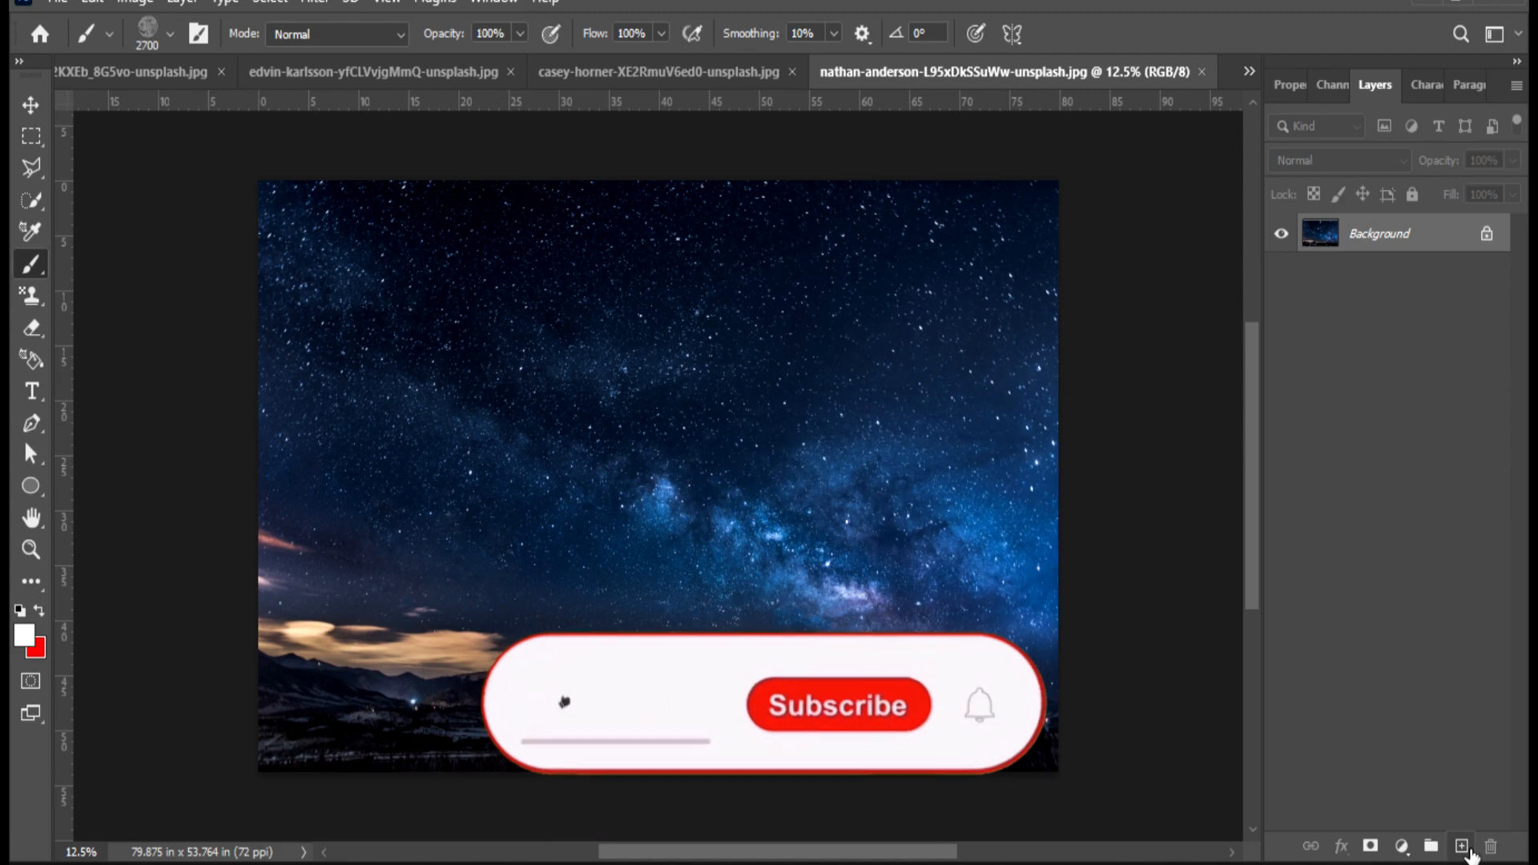
- Stamp the moon once on a new layer over the right half of the sky, with the brush angle at 146°
left_click(1461, 846)
left_click(169, 33)
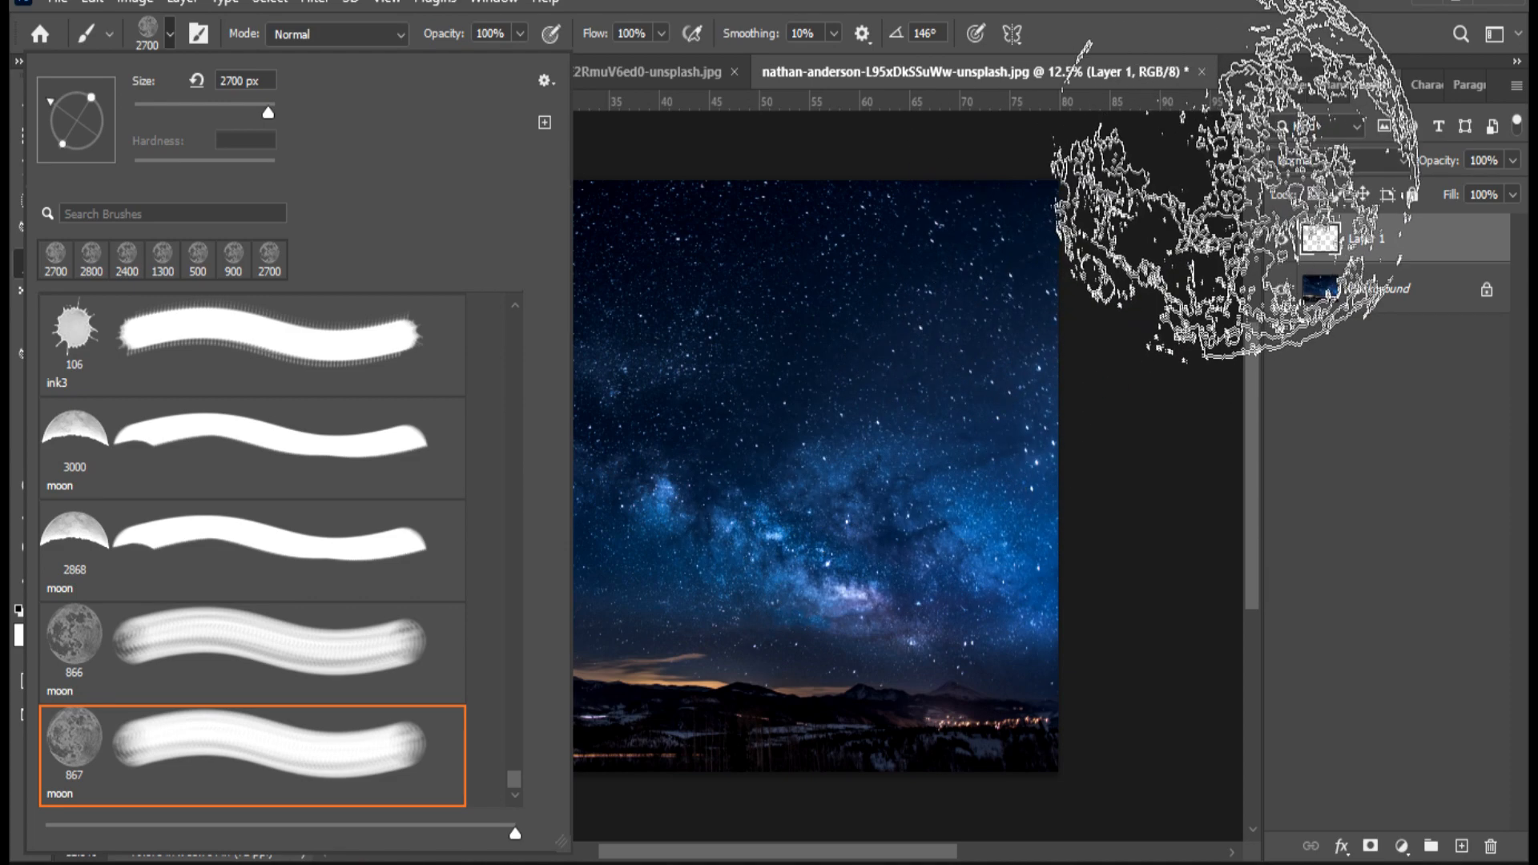
left_click(1346, 364)
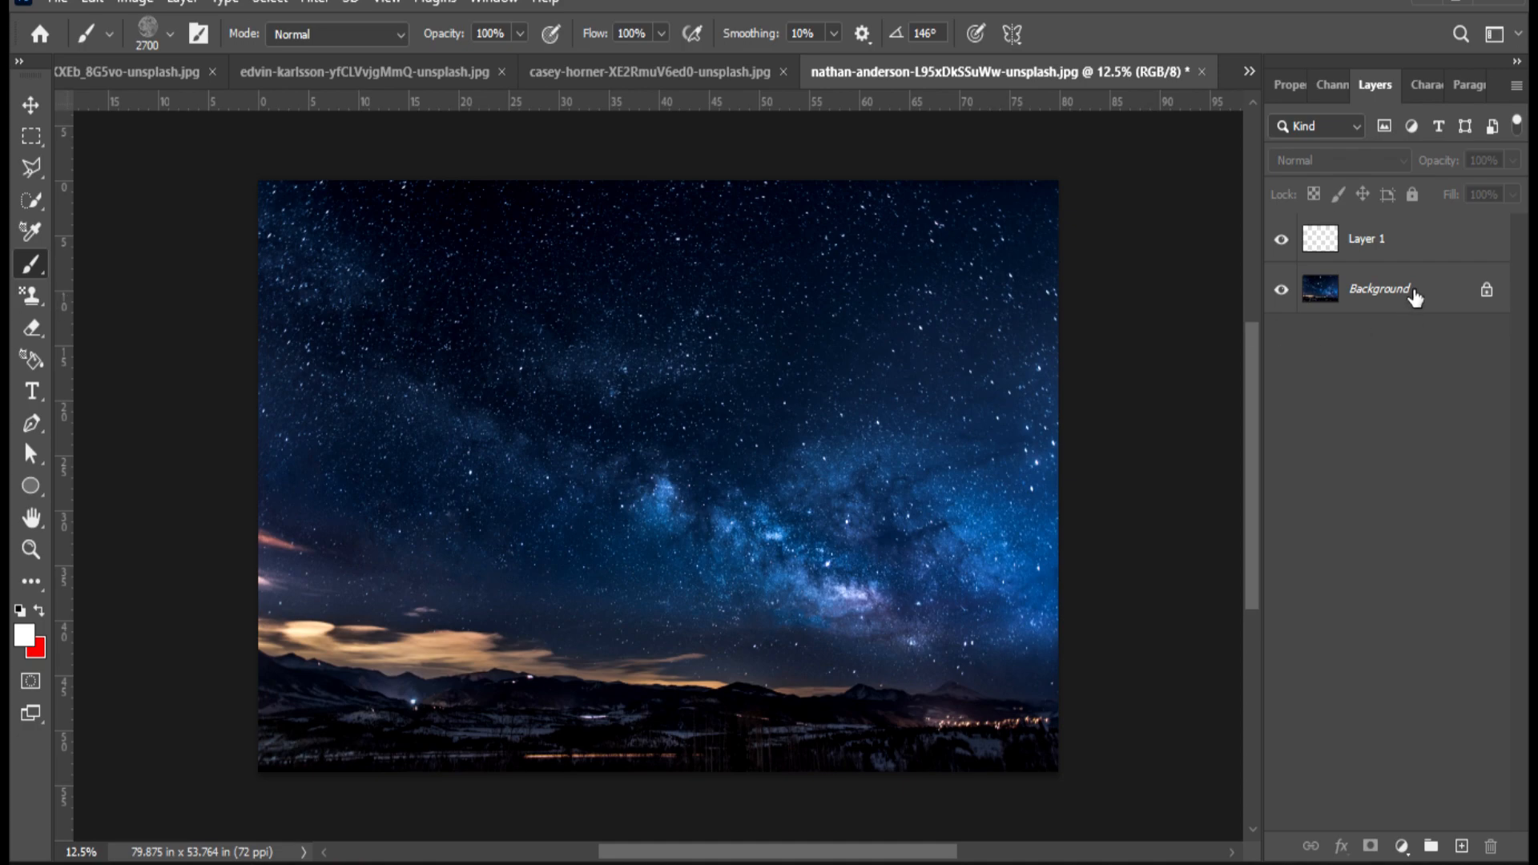
left_click(1350, 249)
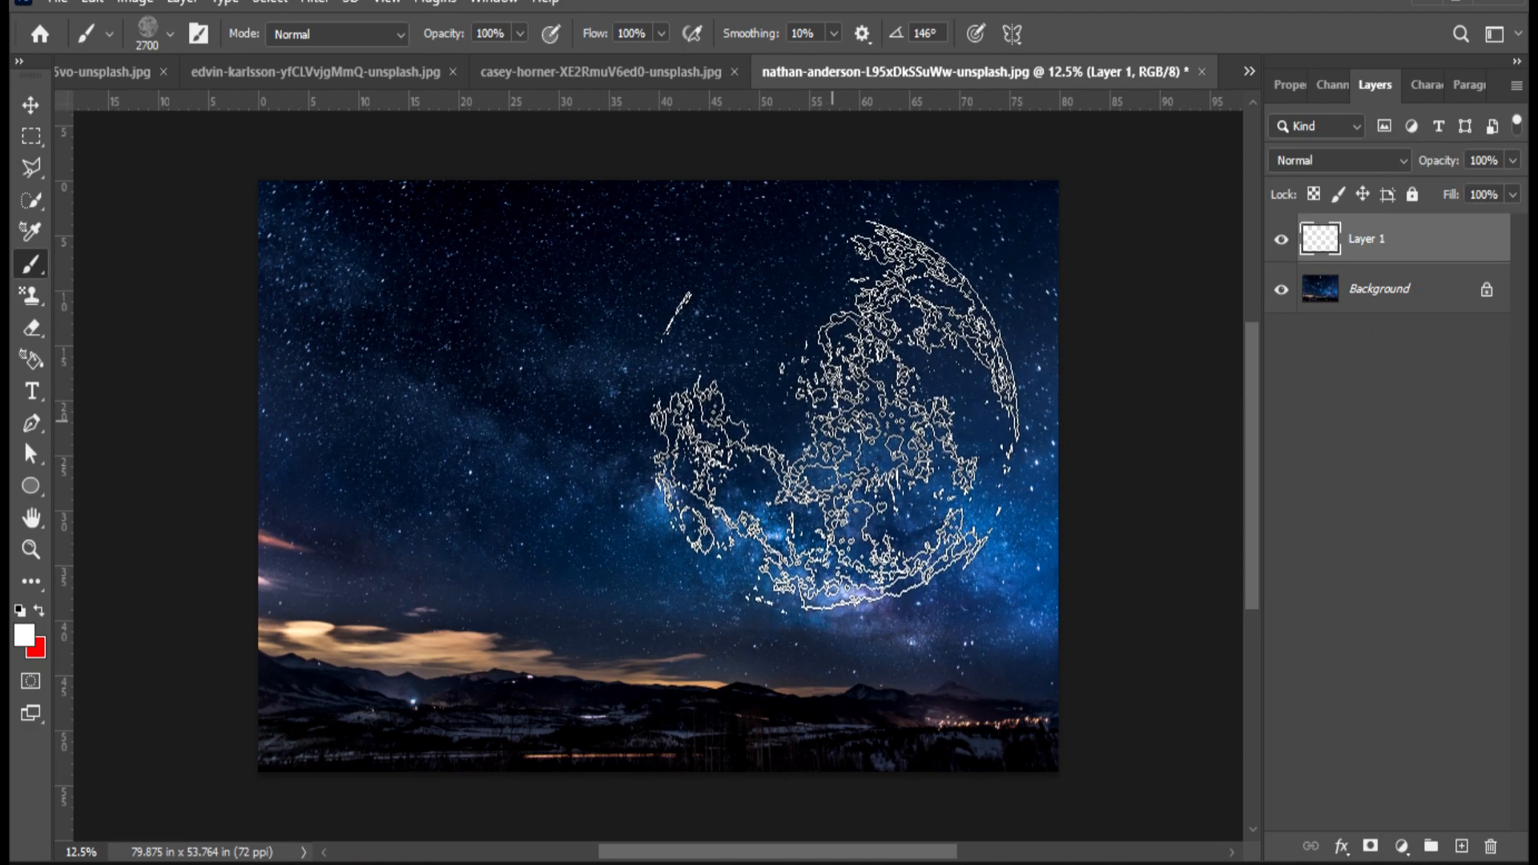
left_click(832, 423)
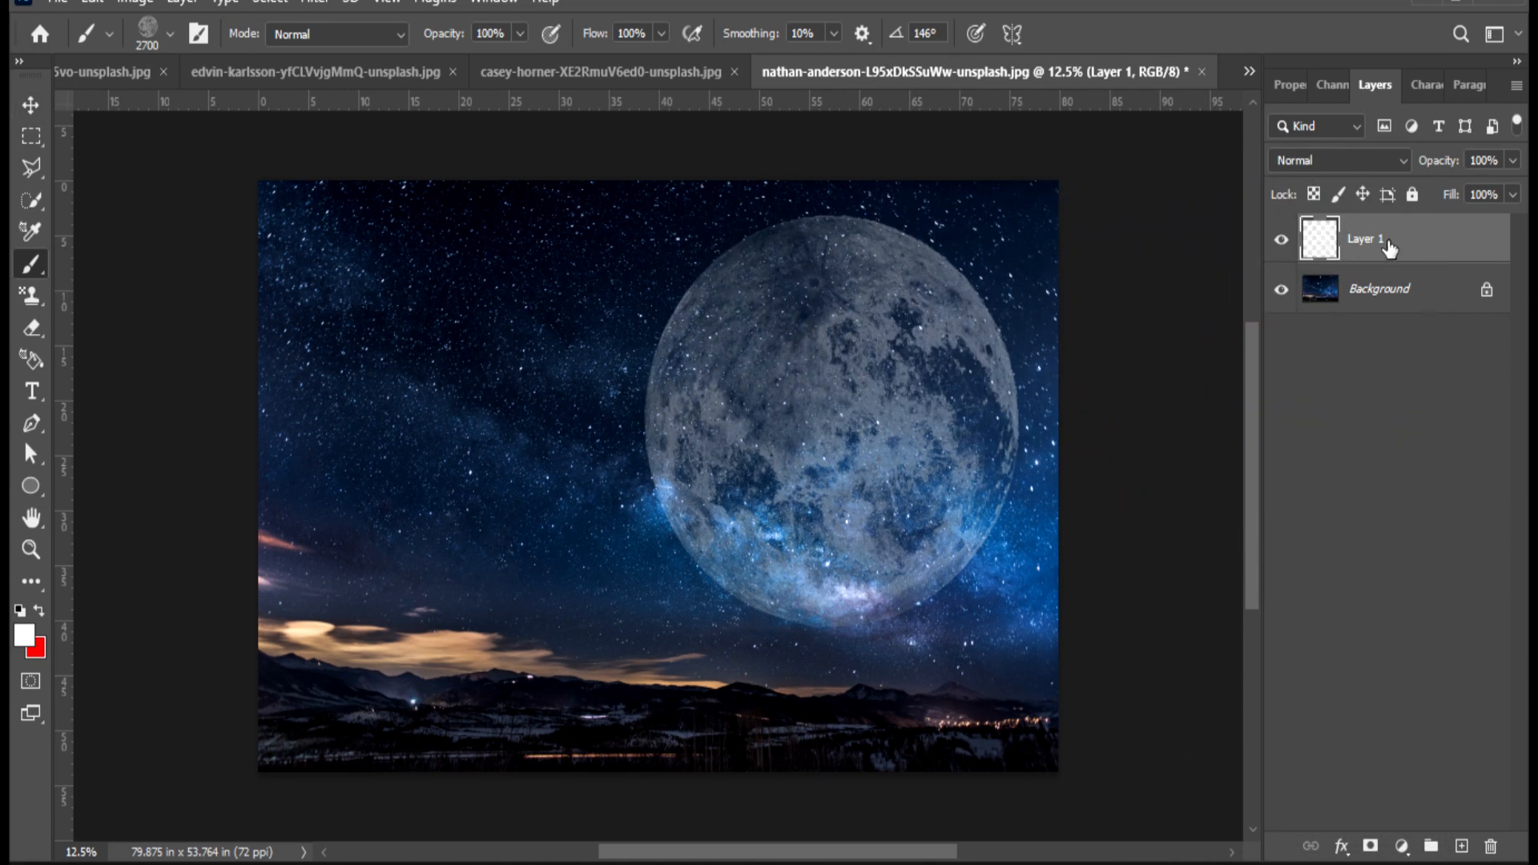
- Duplicate the moon layer three times so the stacked copies make the moon denser
left_click_drag(1436, 244, 1464, 847)
left_click_drag(1443, 251, 1464, 847)
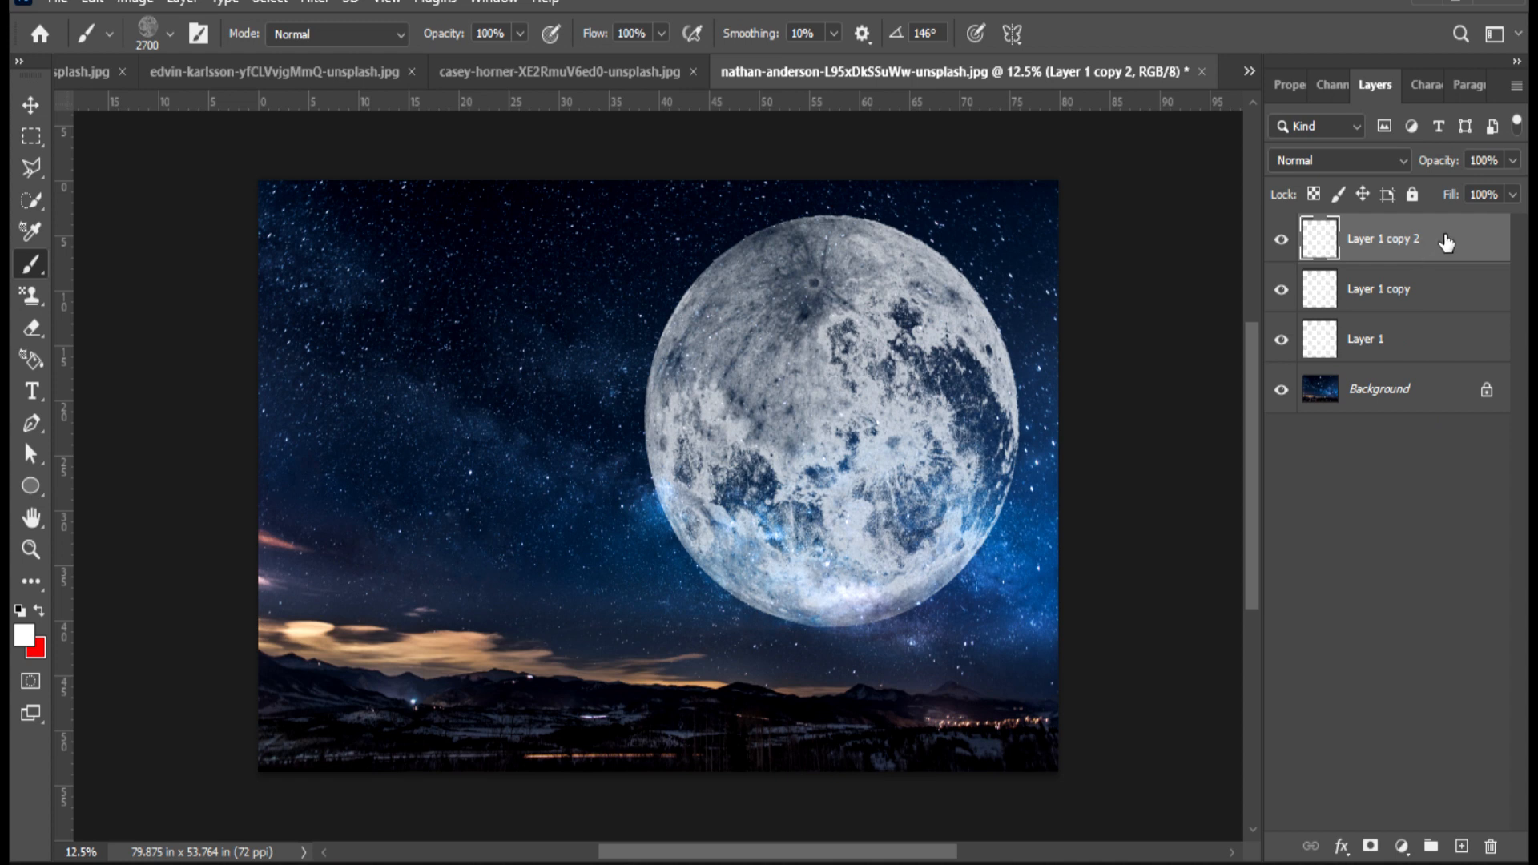
left_click_drag(1442, 244, 1463, 846)
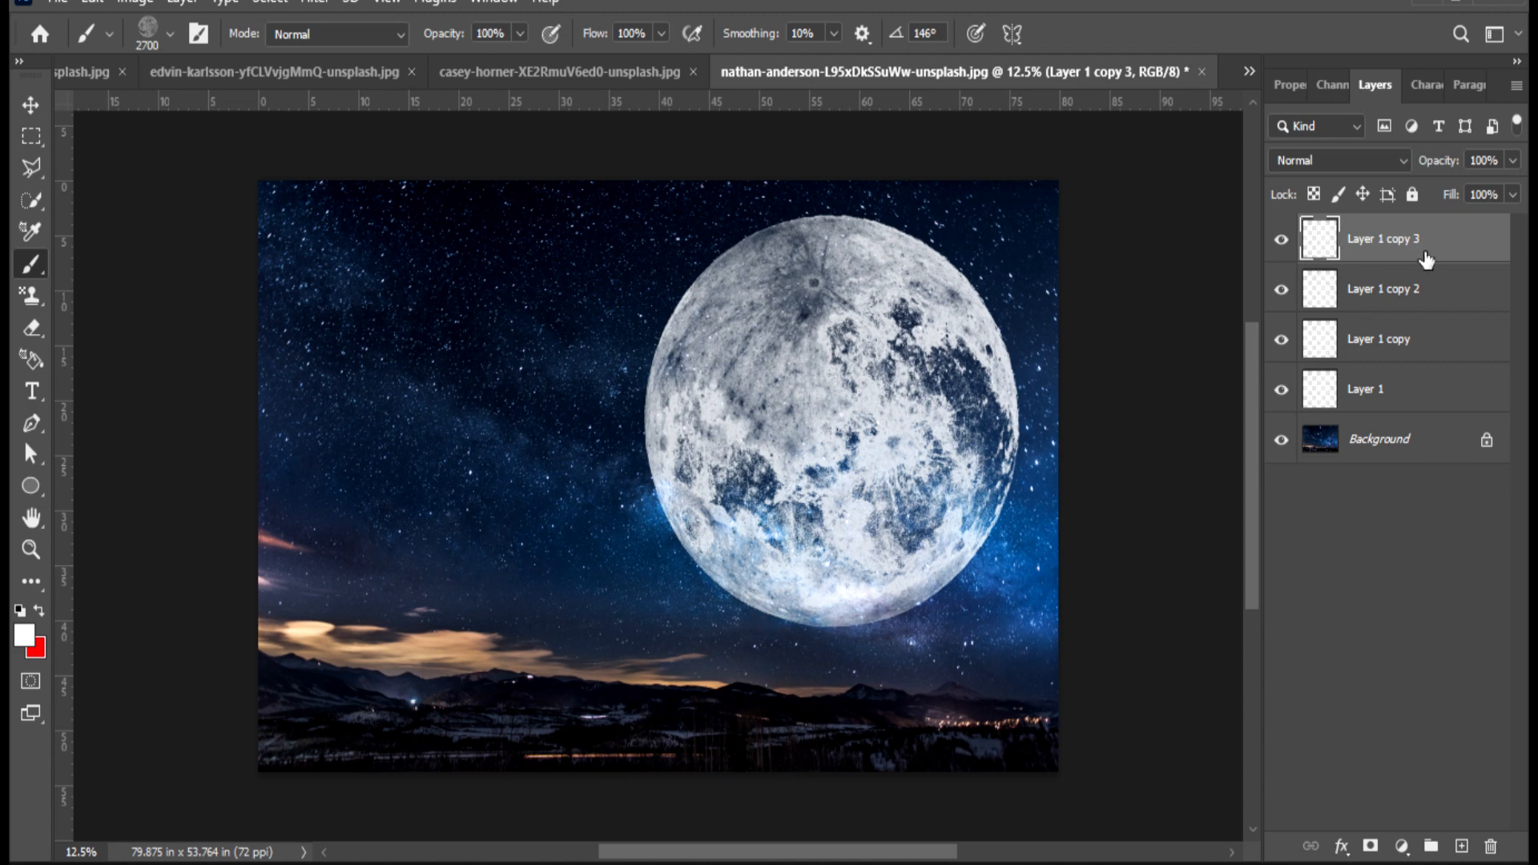
- Merge the four moon layers into one and compare the image with and without the moon
left_click(1416, 393, "shift")
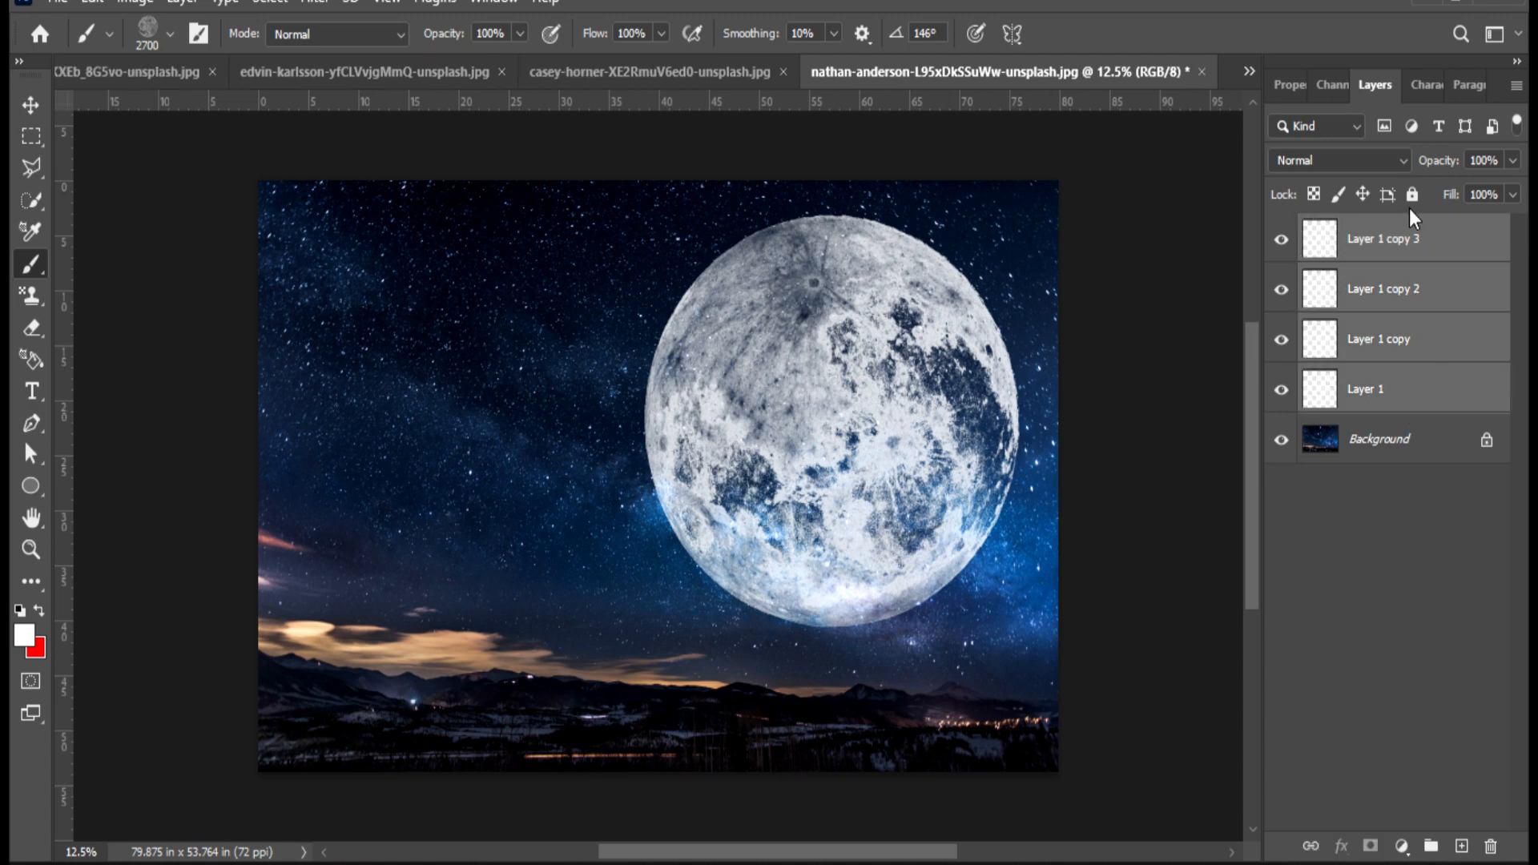
right_click(1431, 295)
left_click(1238, 741)
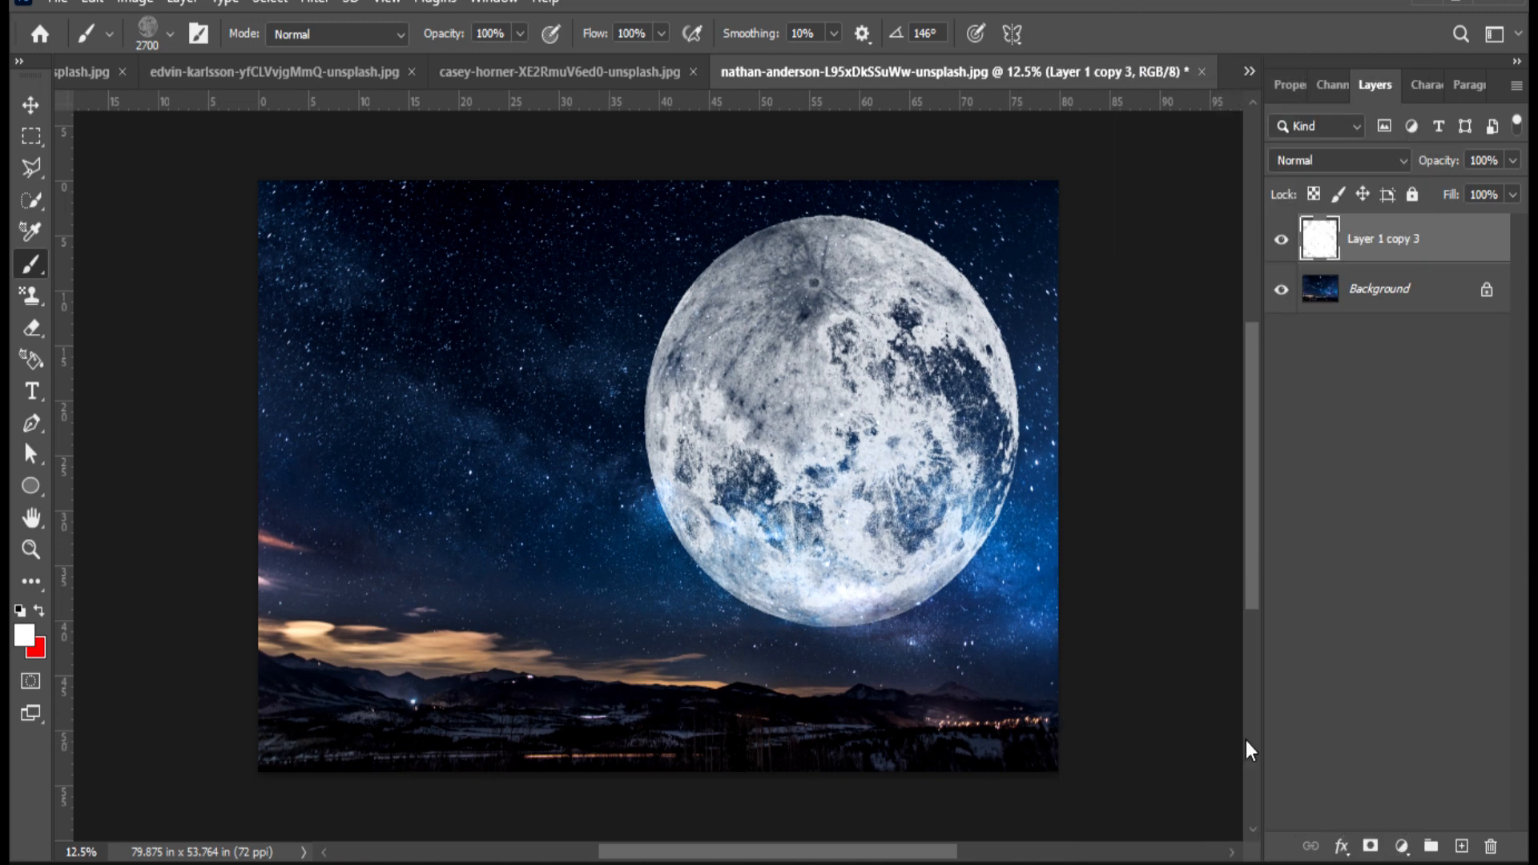
left_click(1282, 243)
left_click(1282, 243)
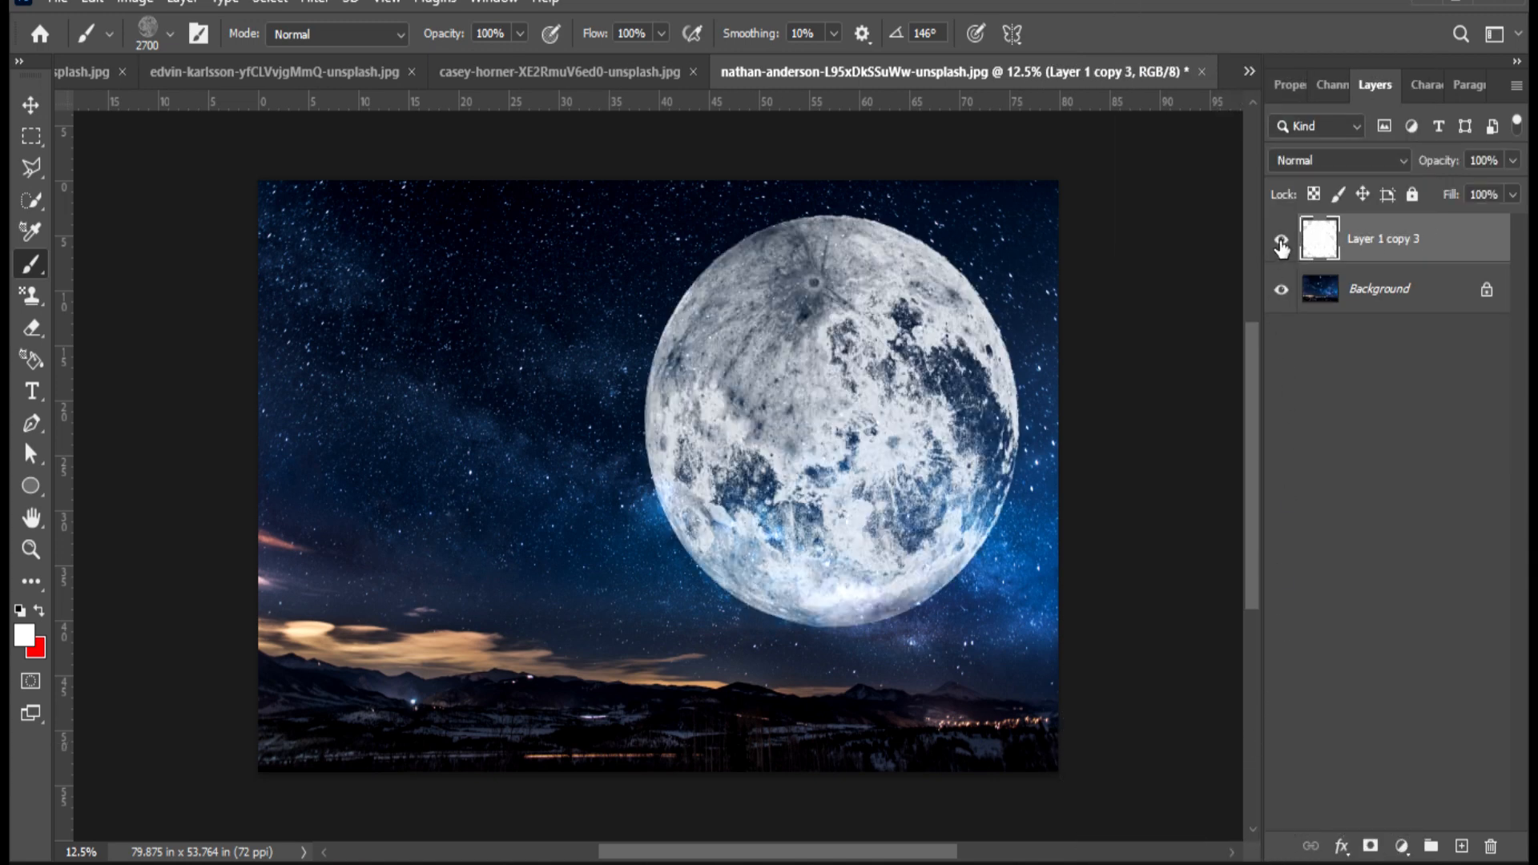
- Open the merged moon layer's Layer Style, keep the moon in view beside it, and enable Outer Glow
double_click(1458, 254)
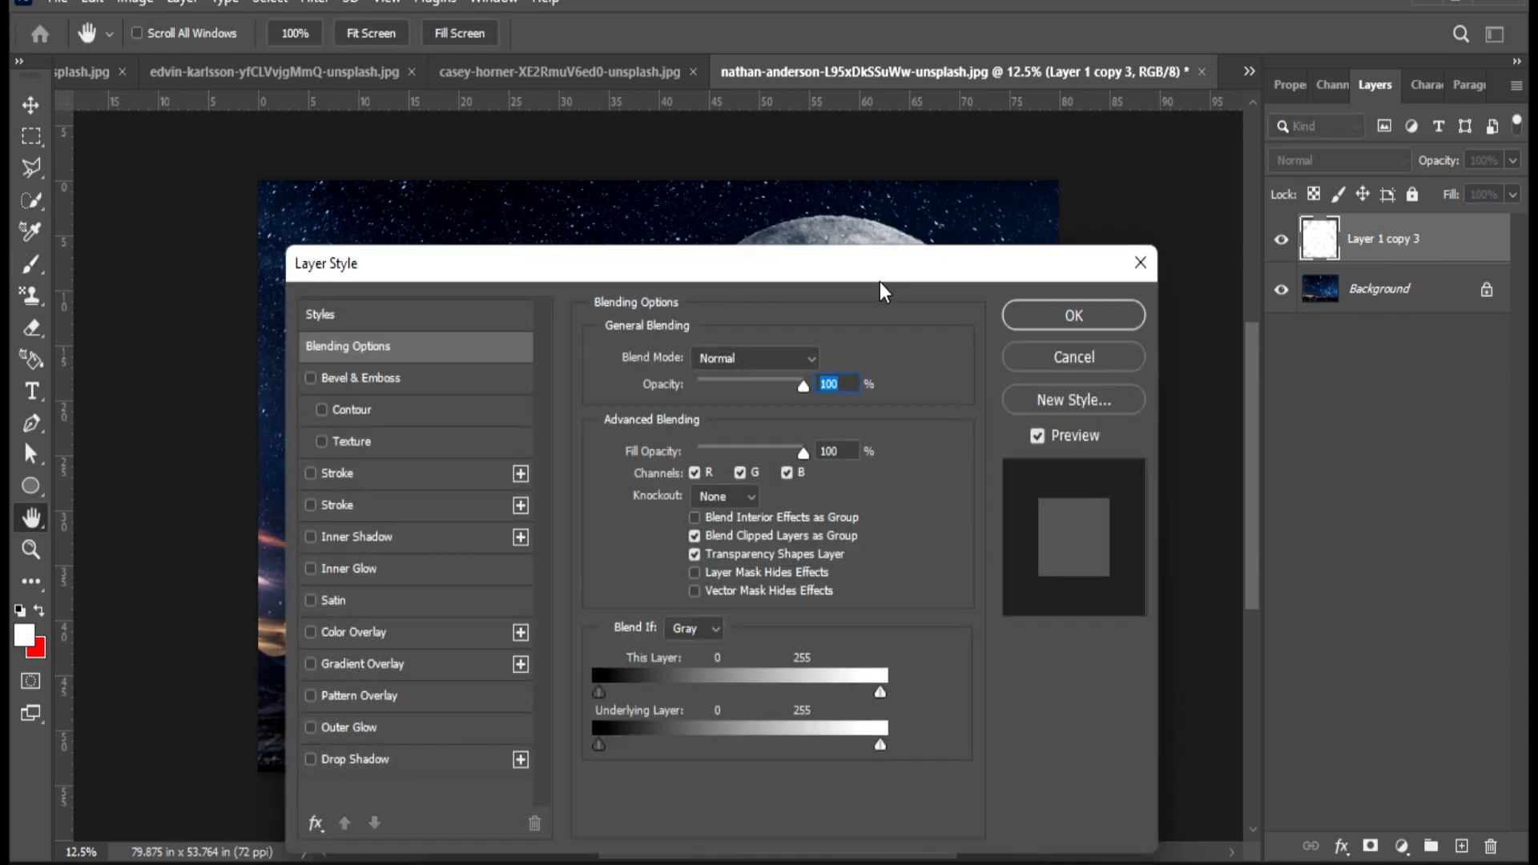
left_click_drag(878, 276, 1277, 157)
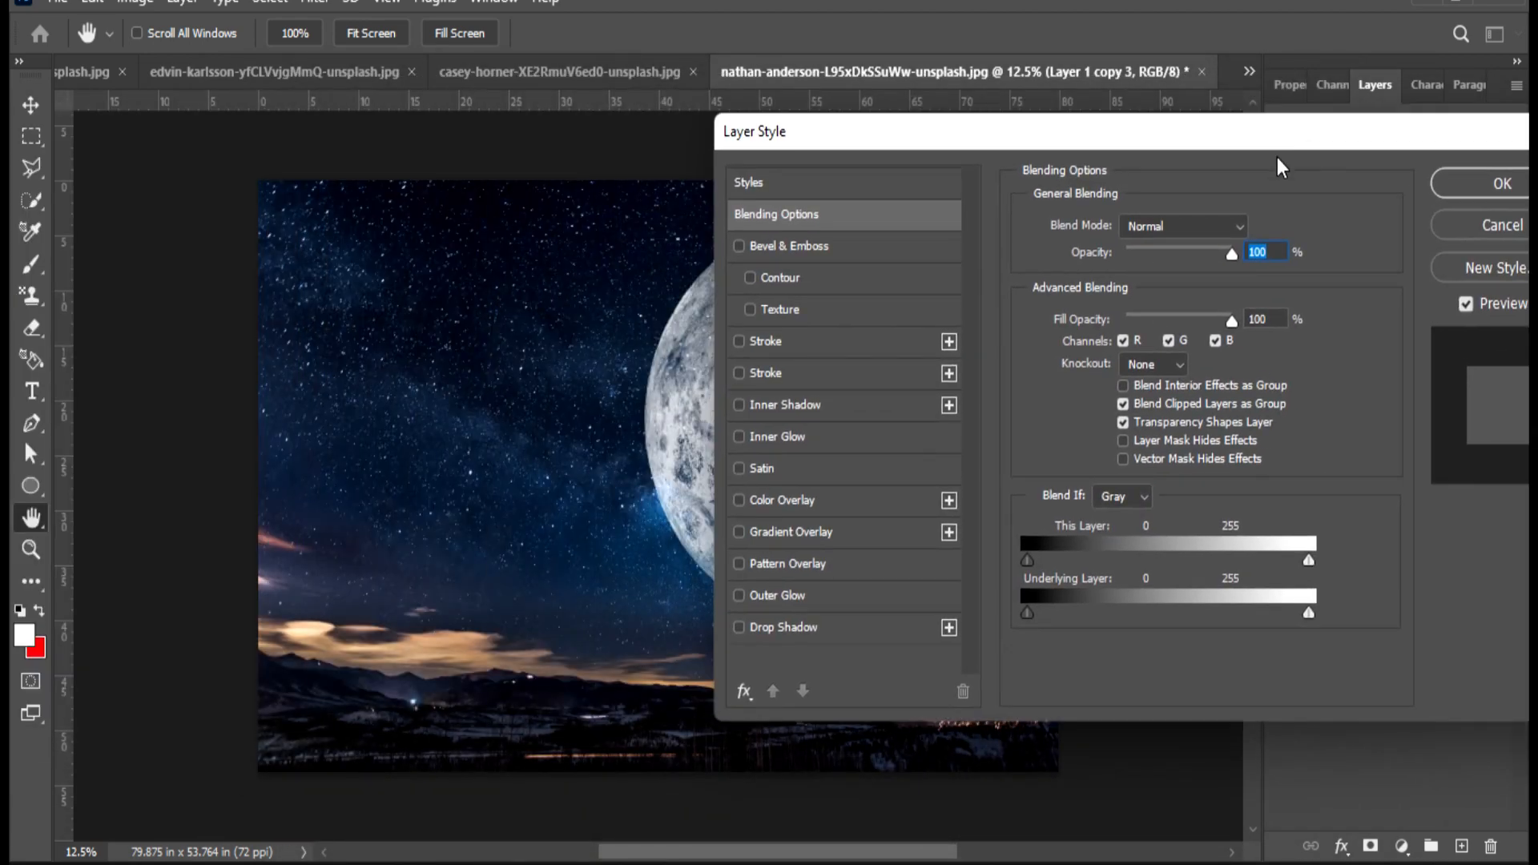
left_click_drag(490, 435, 82, 431)
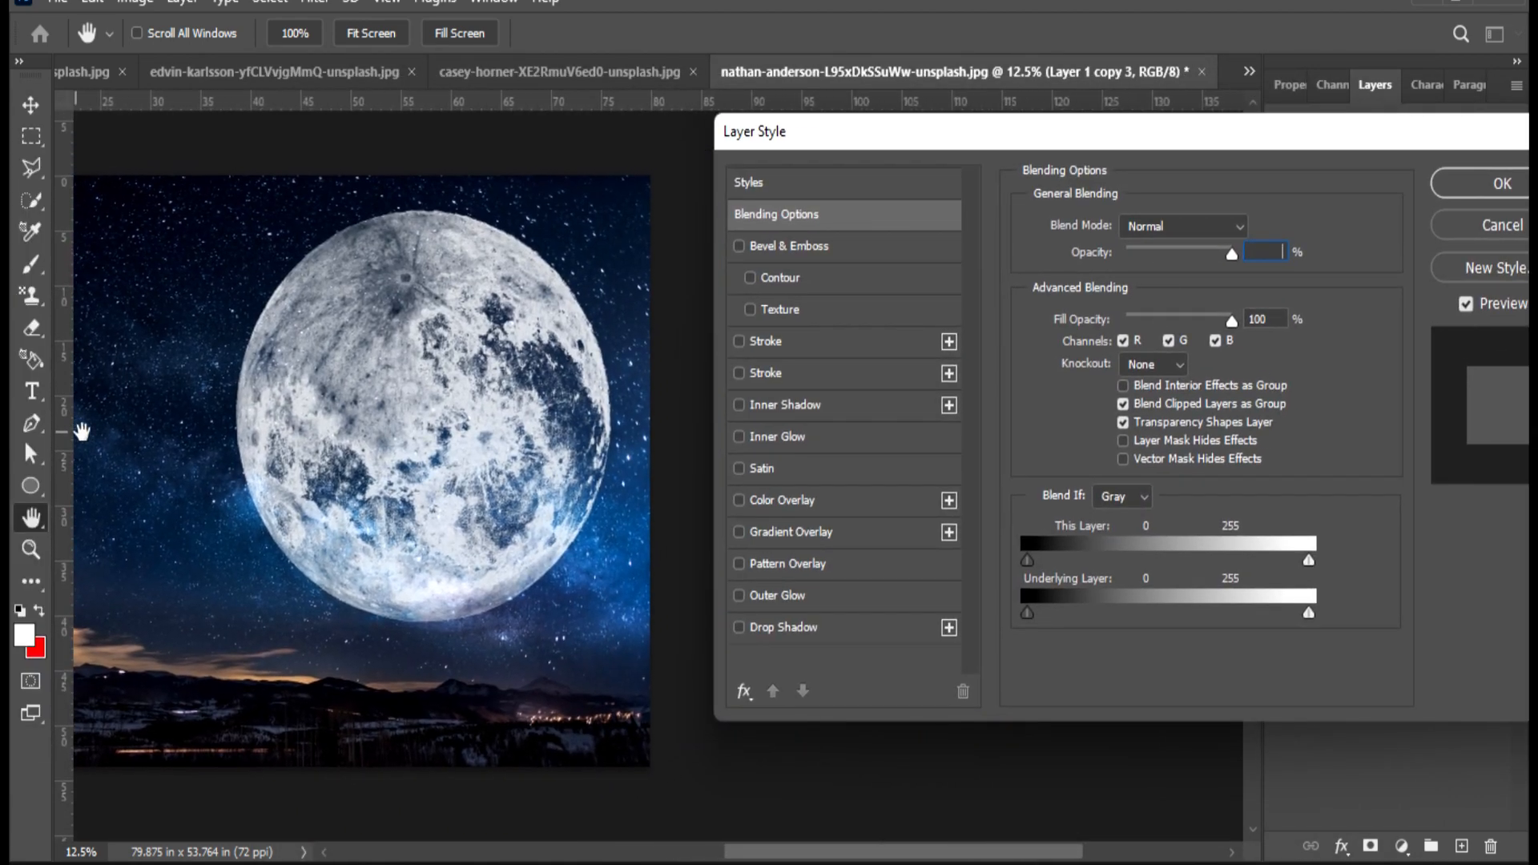
left_click_drag(961, 140, 896, 156)
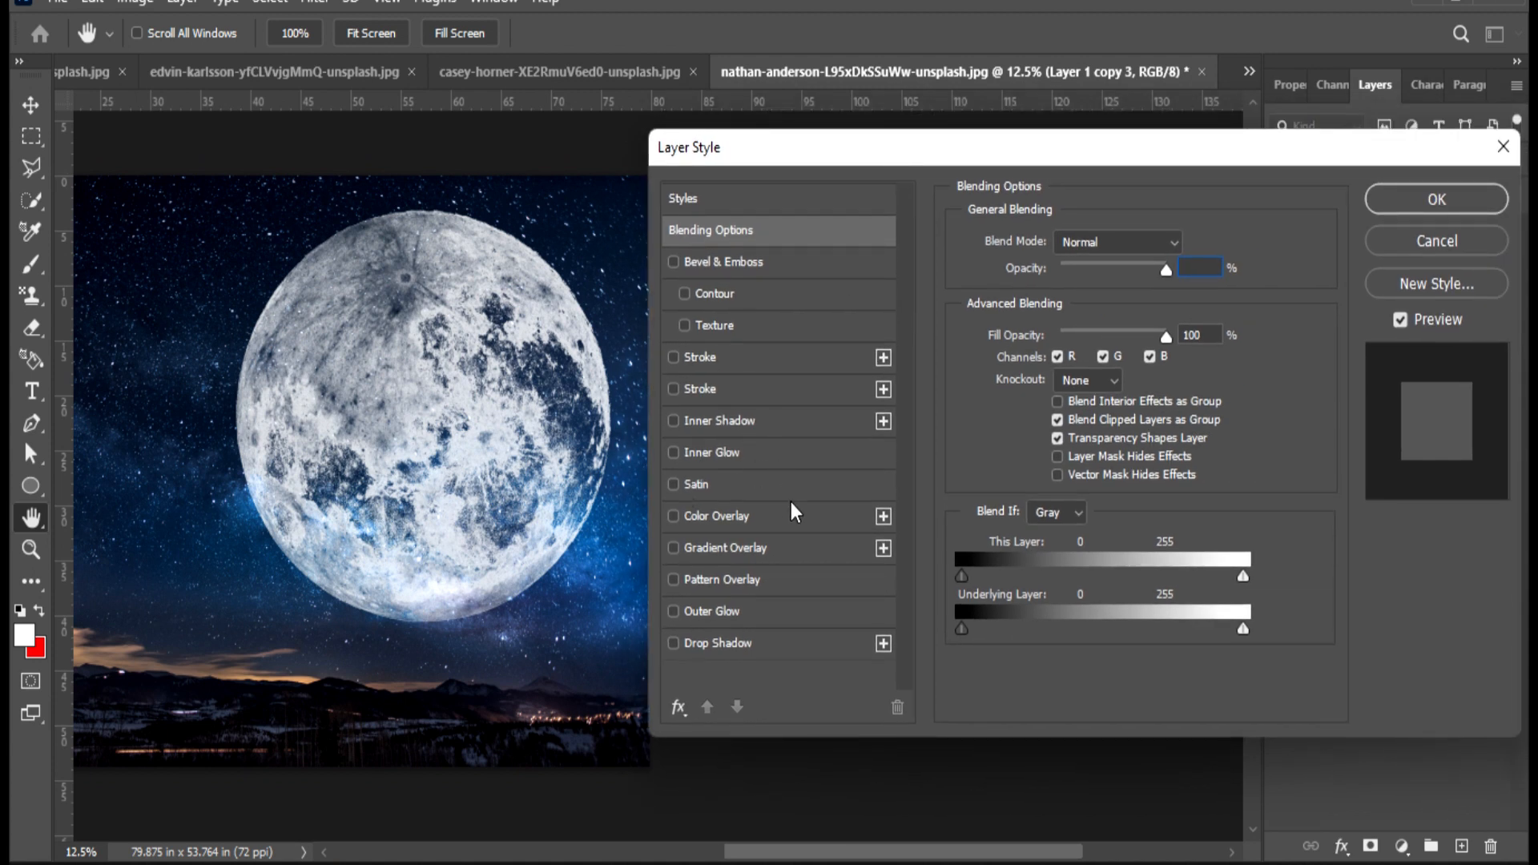
left_click(736, 621)
left_click(618, 342)
left_click(680, 613)
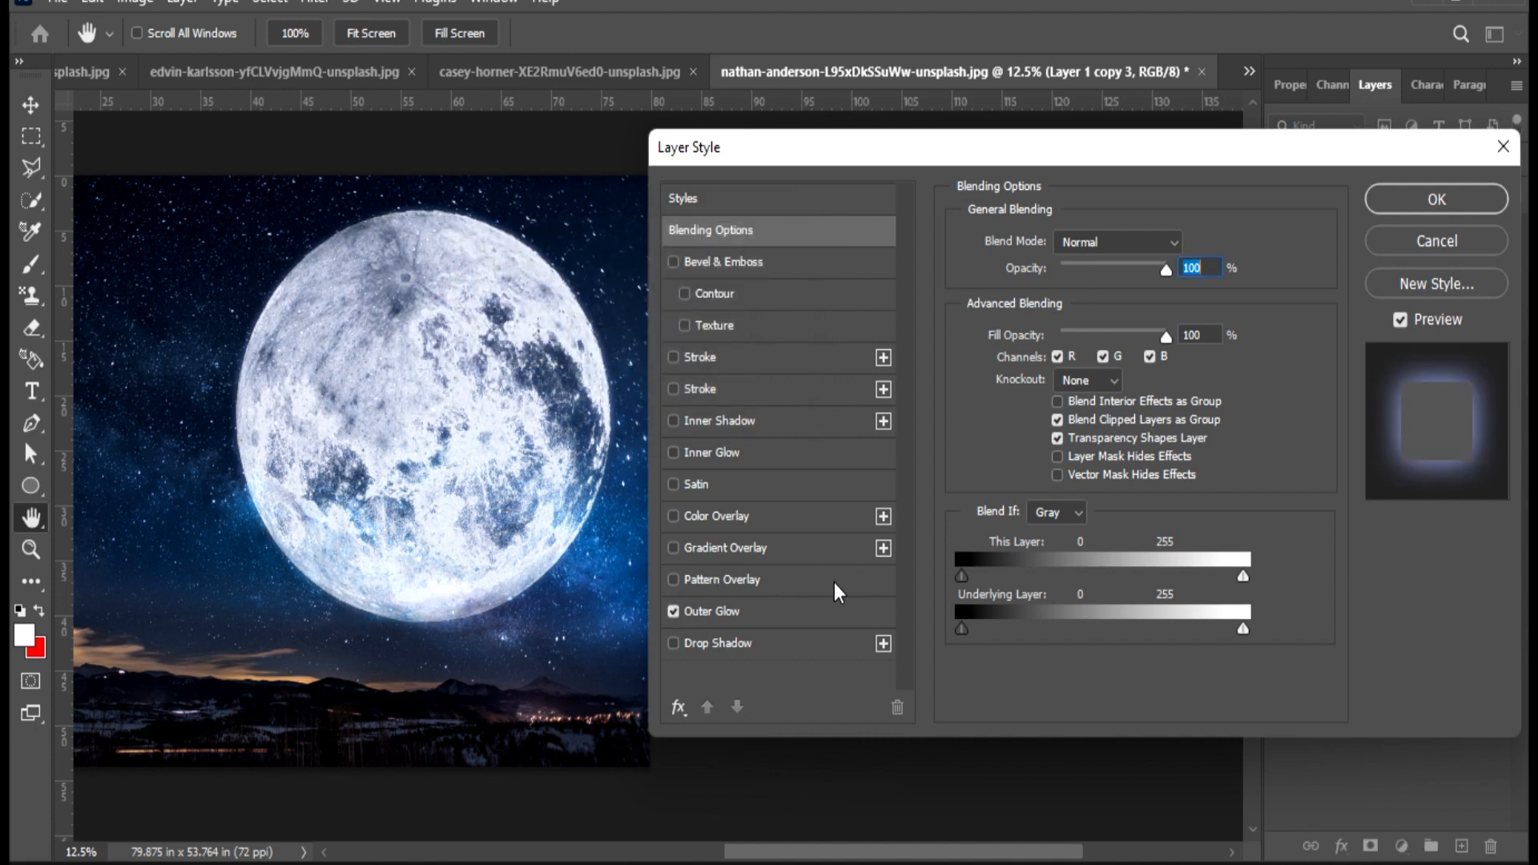
- Set the Outer Glow colour to the blue #105191 sampled from the sky beside the moon's lower edge
left_click(784, 611)
left_click(1008, 340)
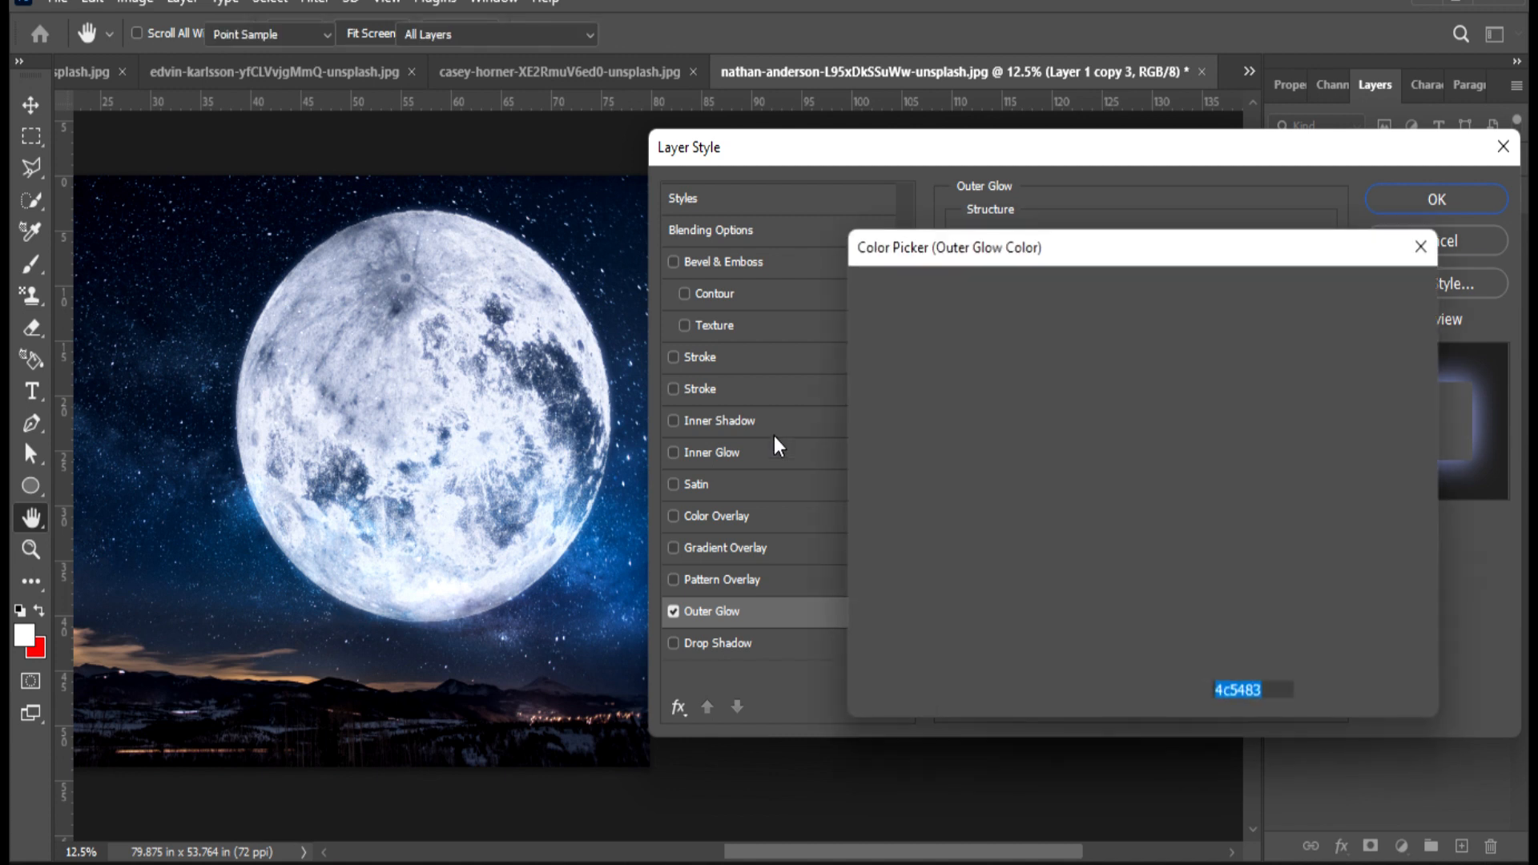
left_click(601, 545)
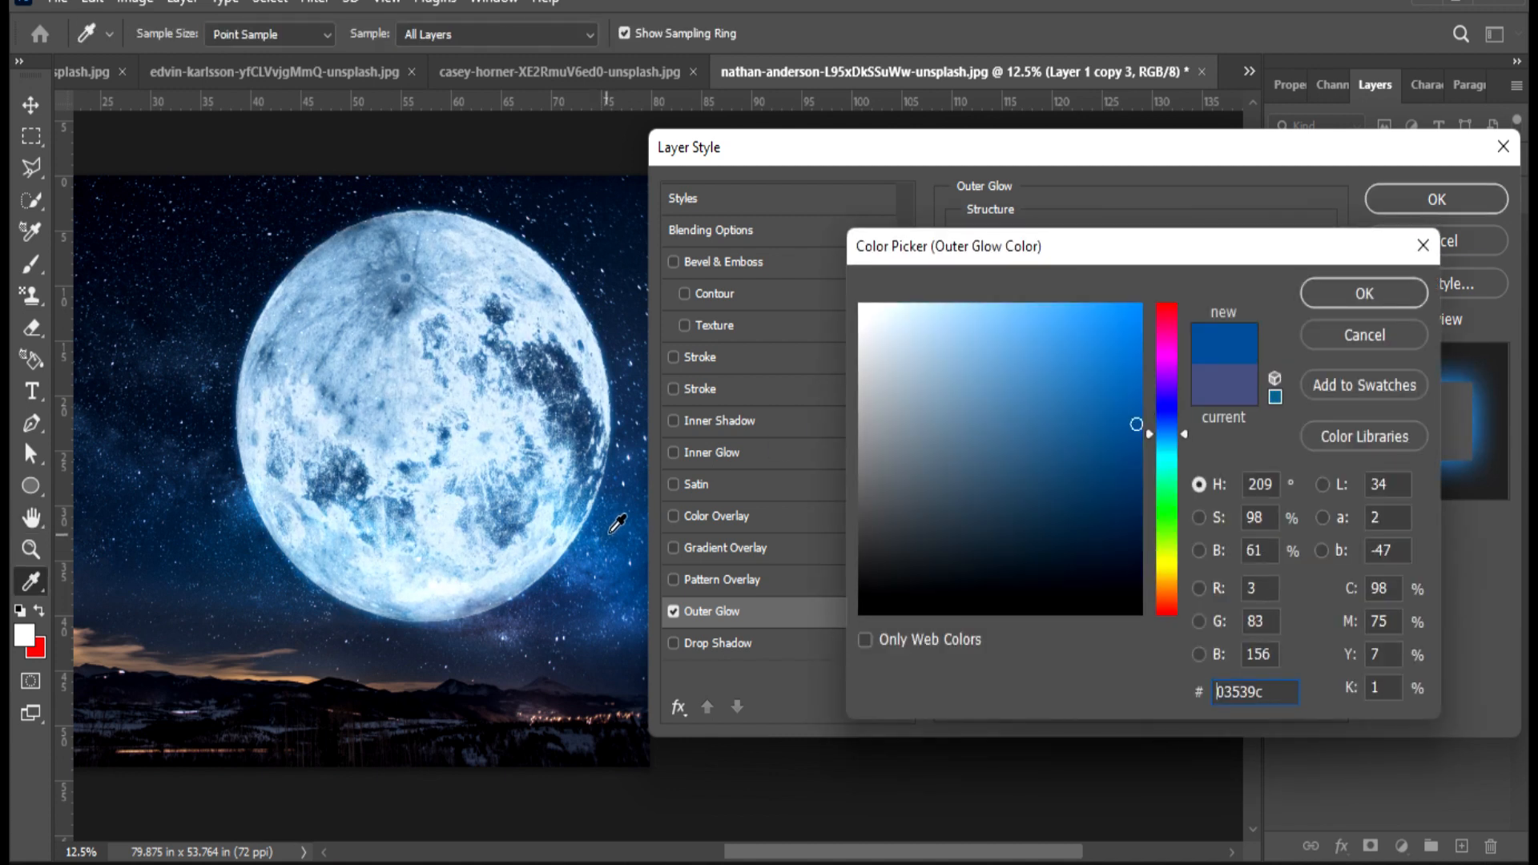
left_click(613, 527)
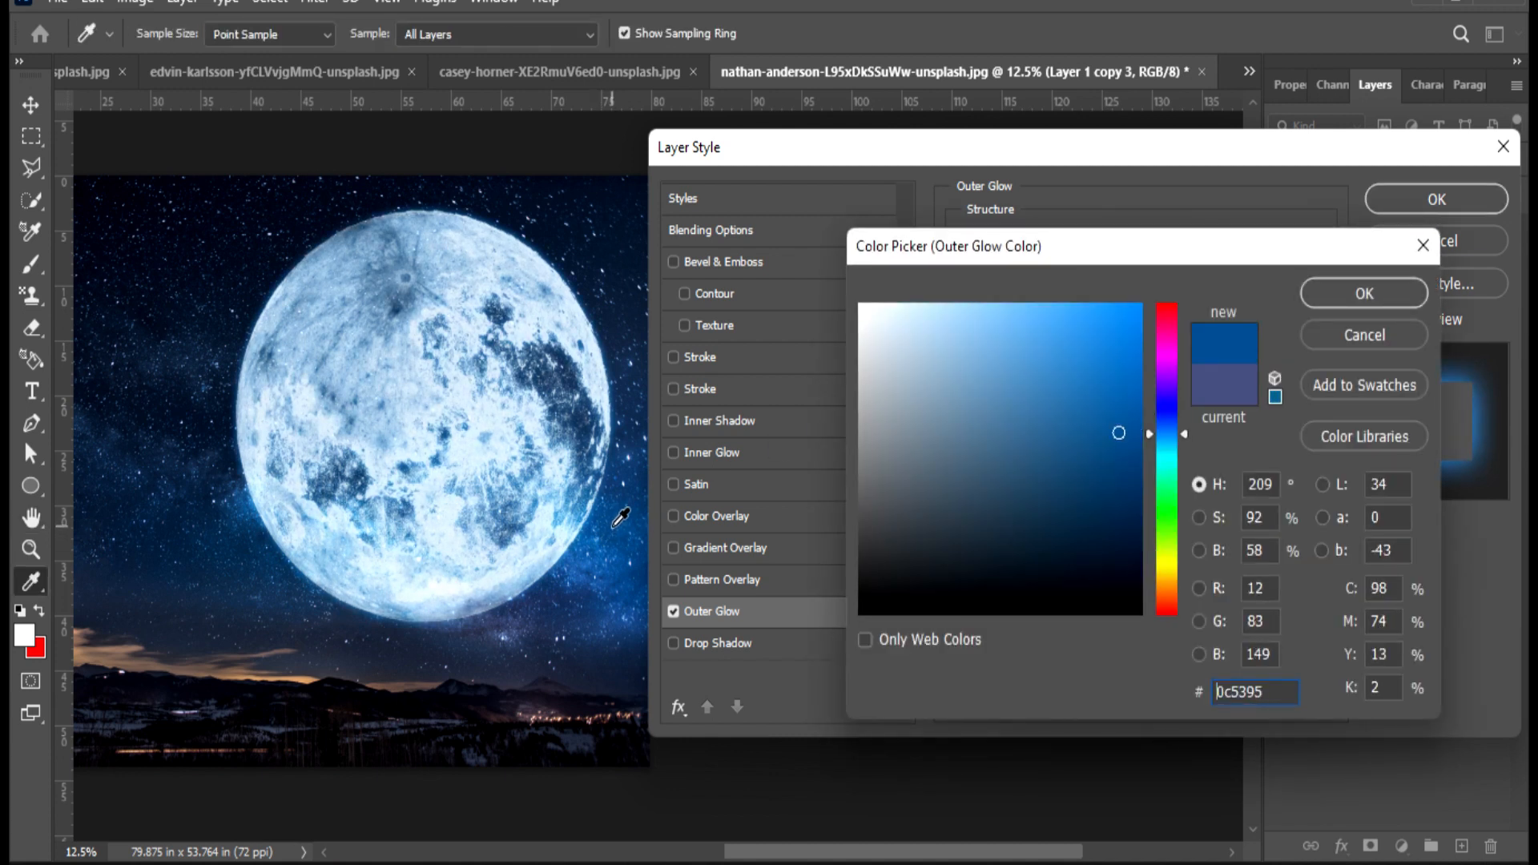
left_click(595, 563)
left_click(612, 540)
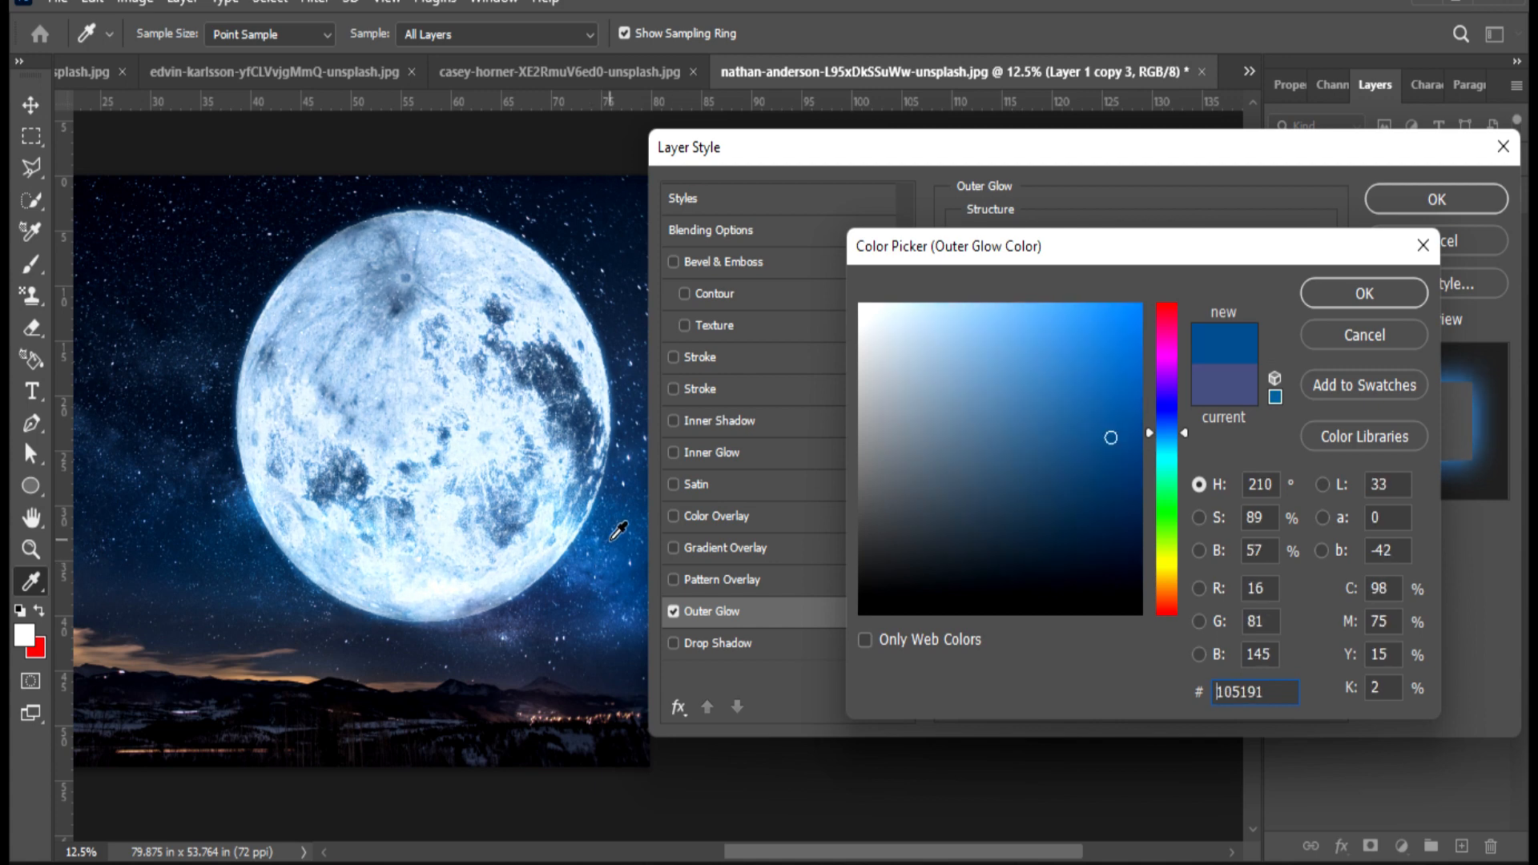
left_click(1318, 288)
- Try the Overlay and Multiply blend modes for the outer glow and return it to Screen
left_click(1126, 244)
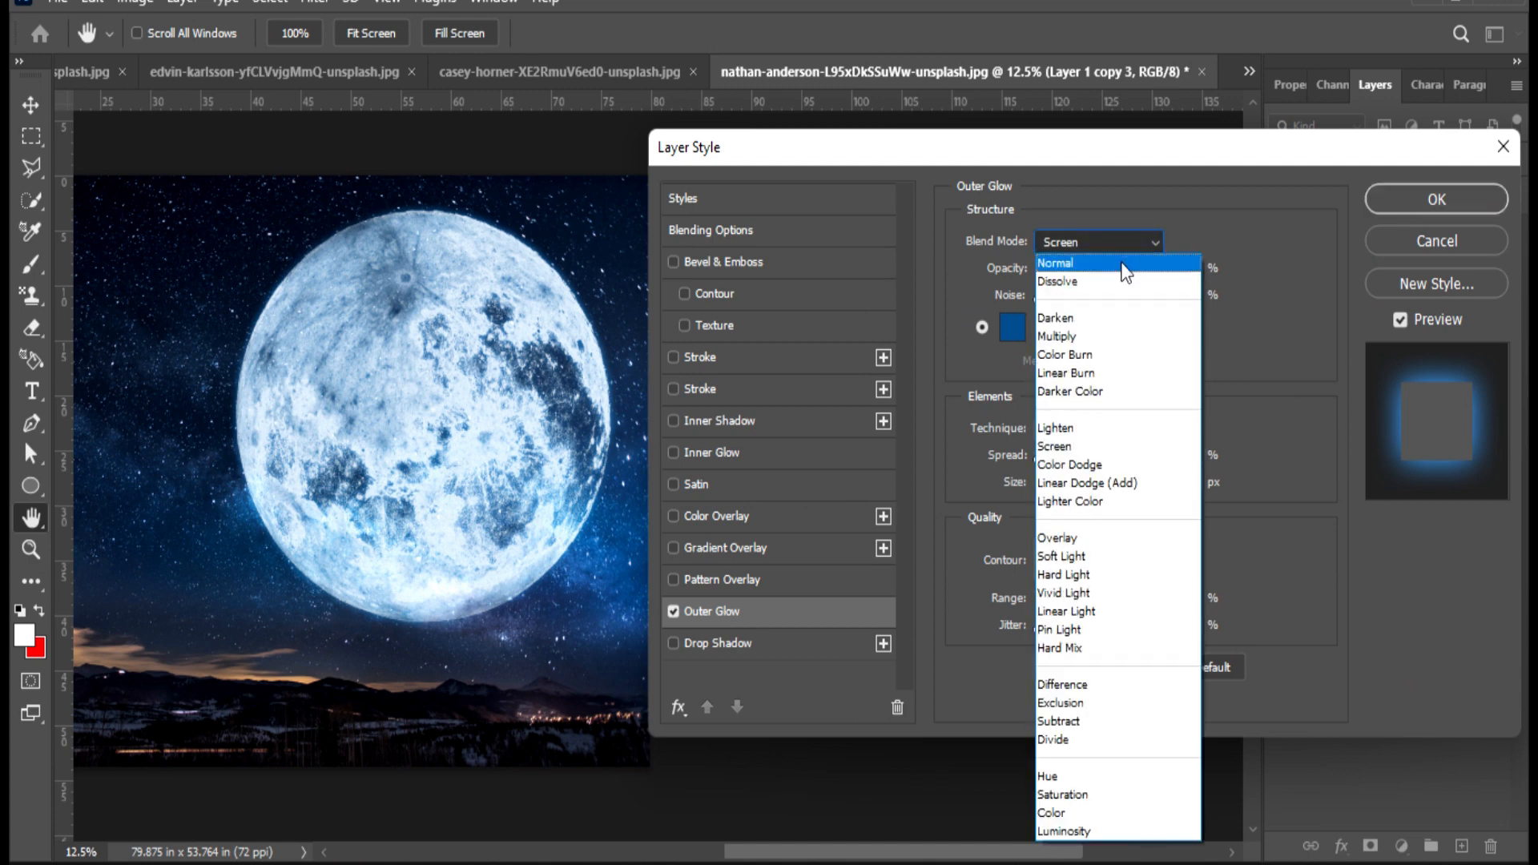
left_click(1090, 545)
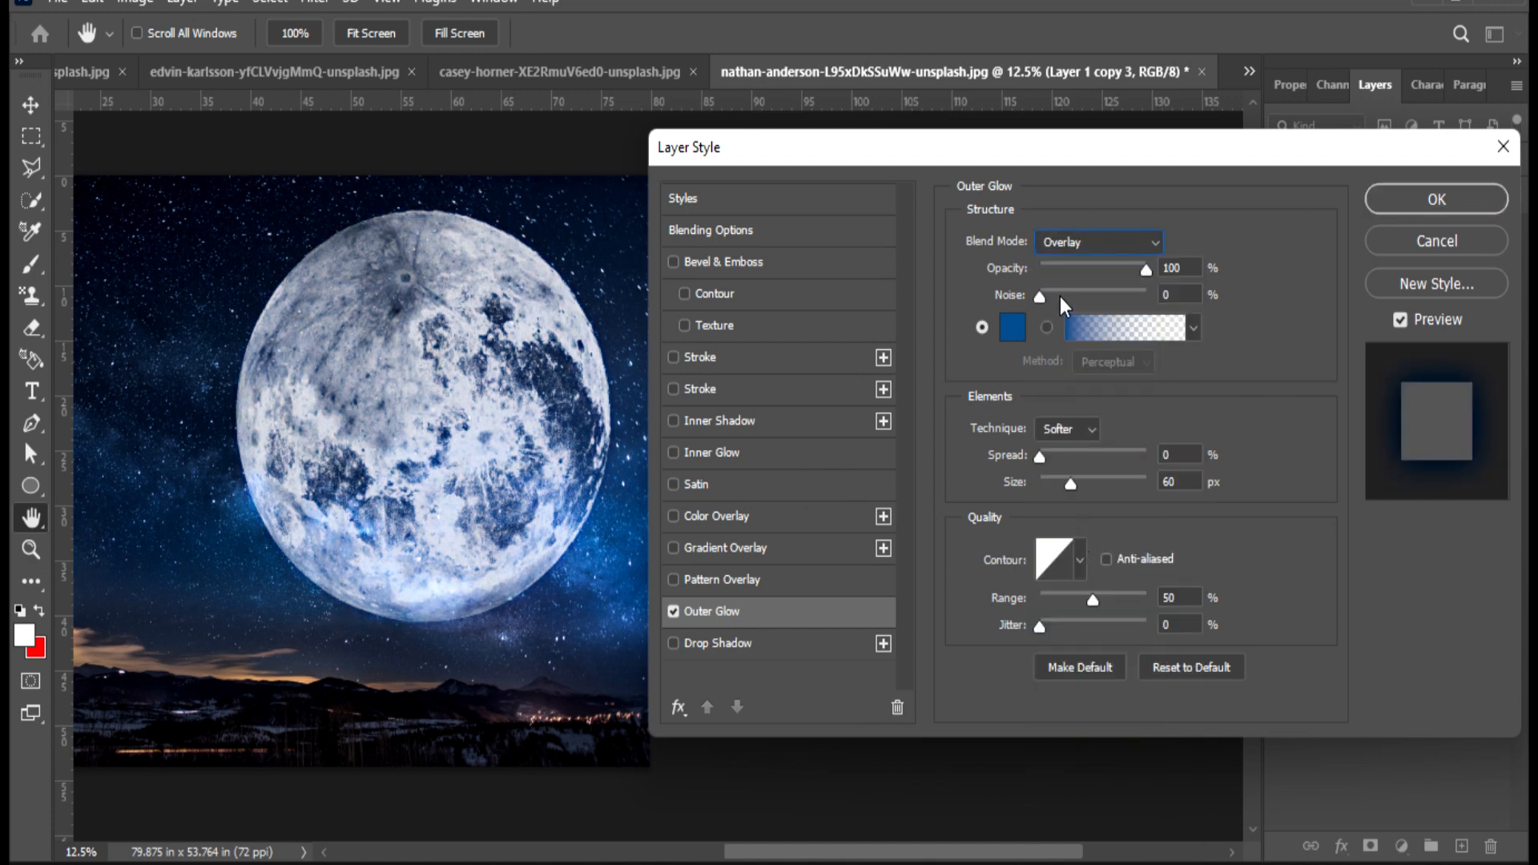
left_click(1079, 244)
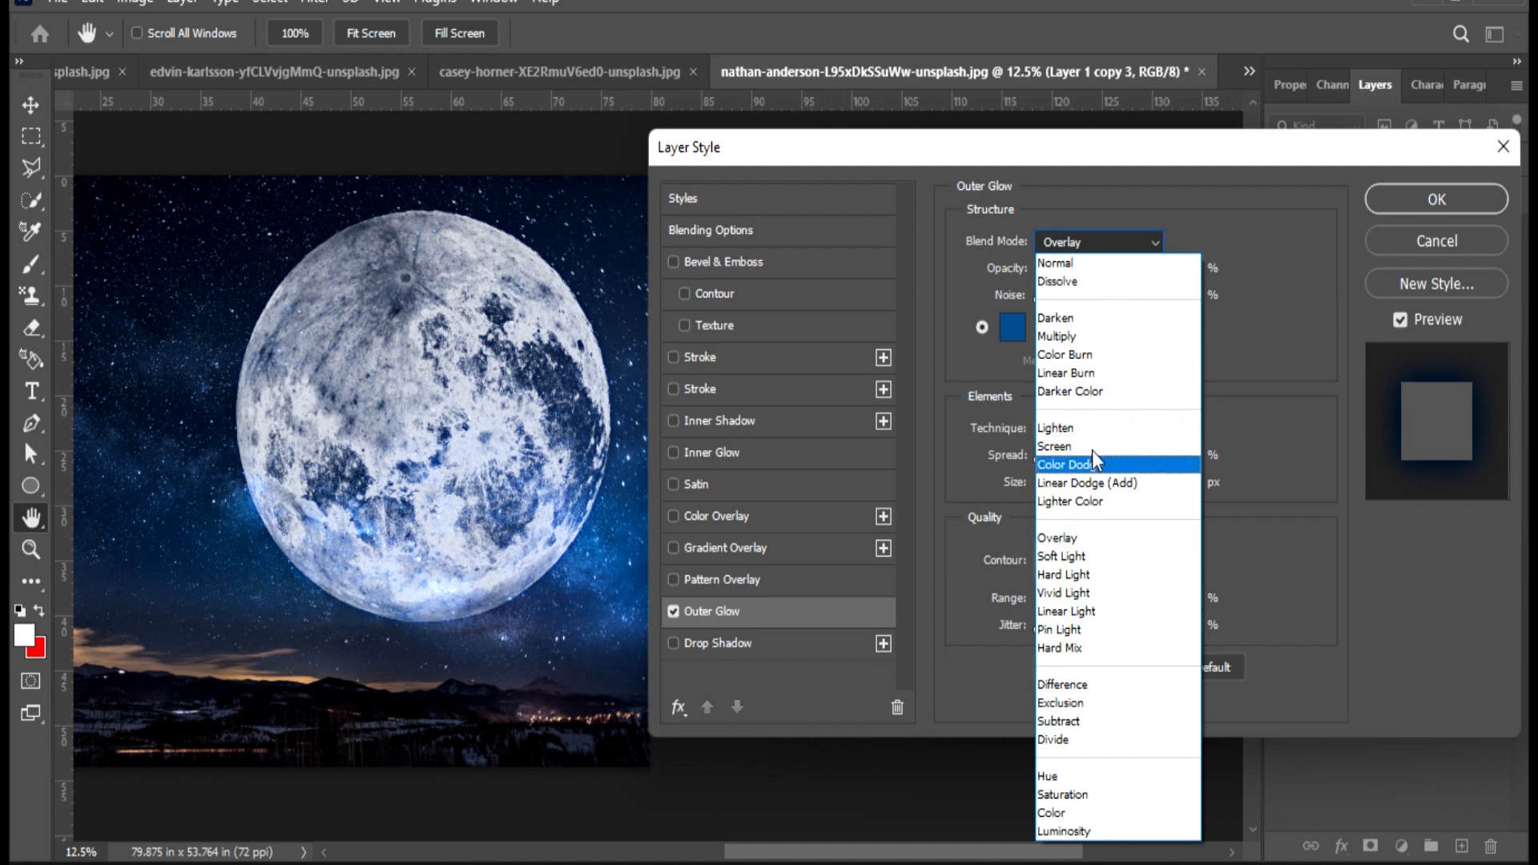
left_click(1074, 337)
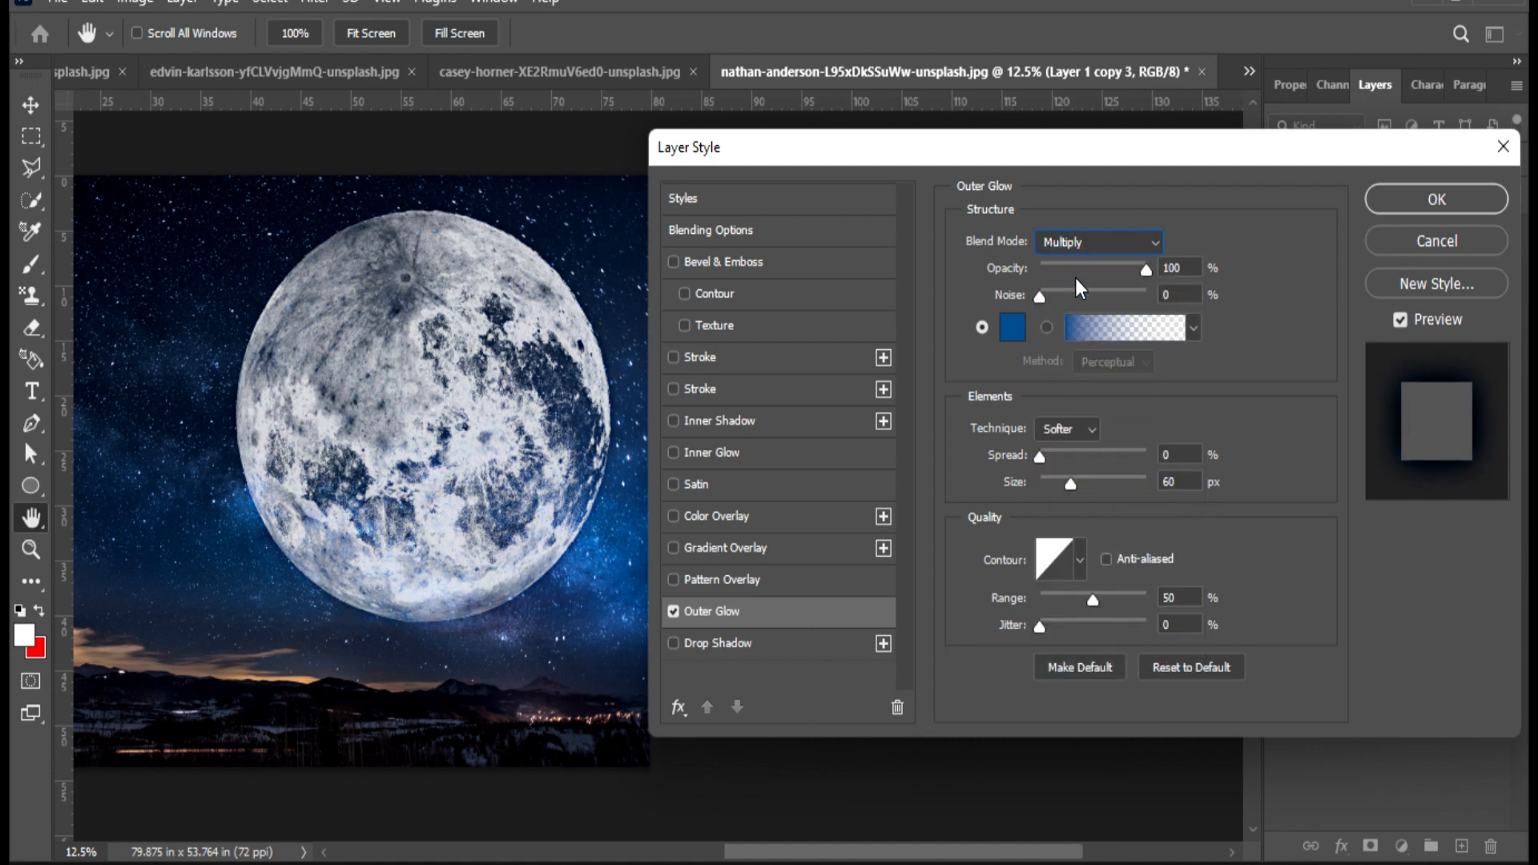
left_click(1084, 250)
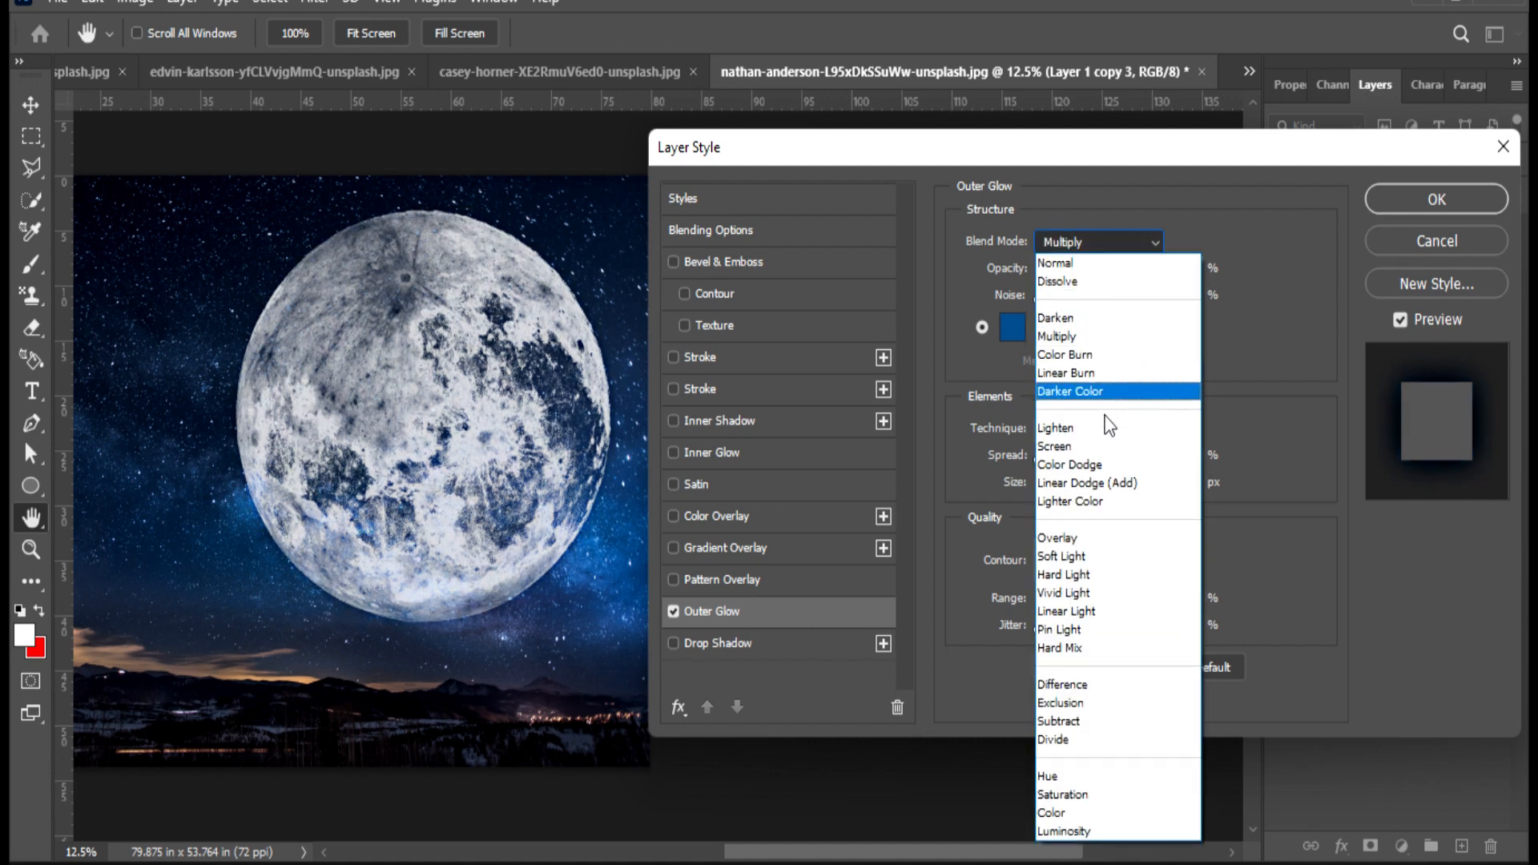
left_click(1109, 447)
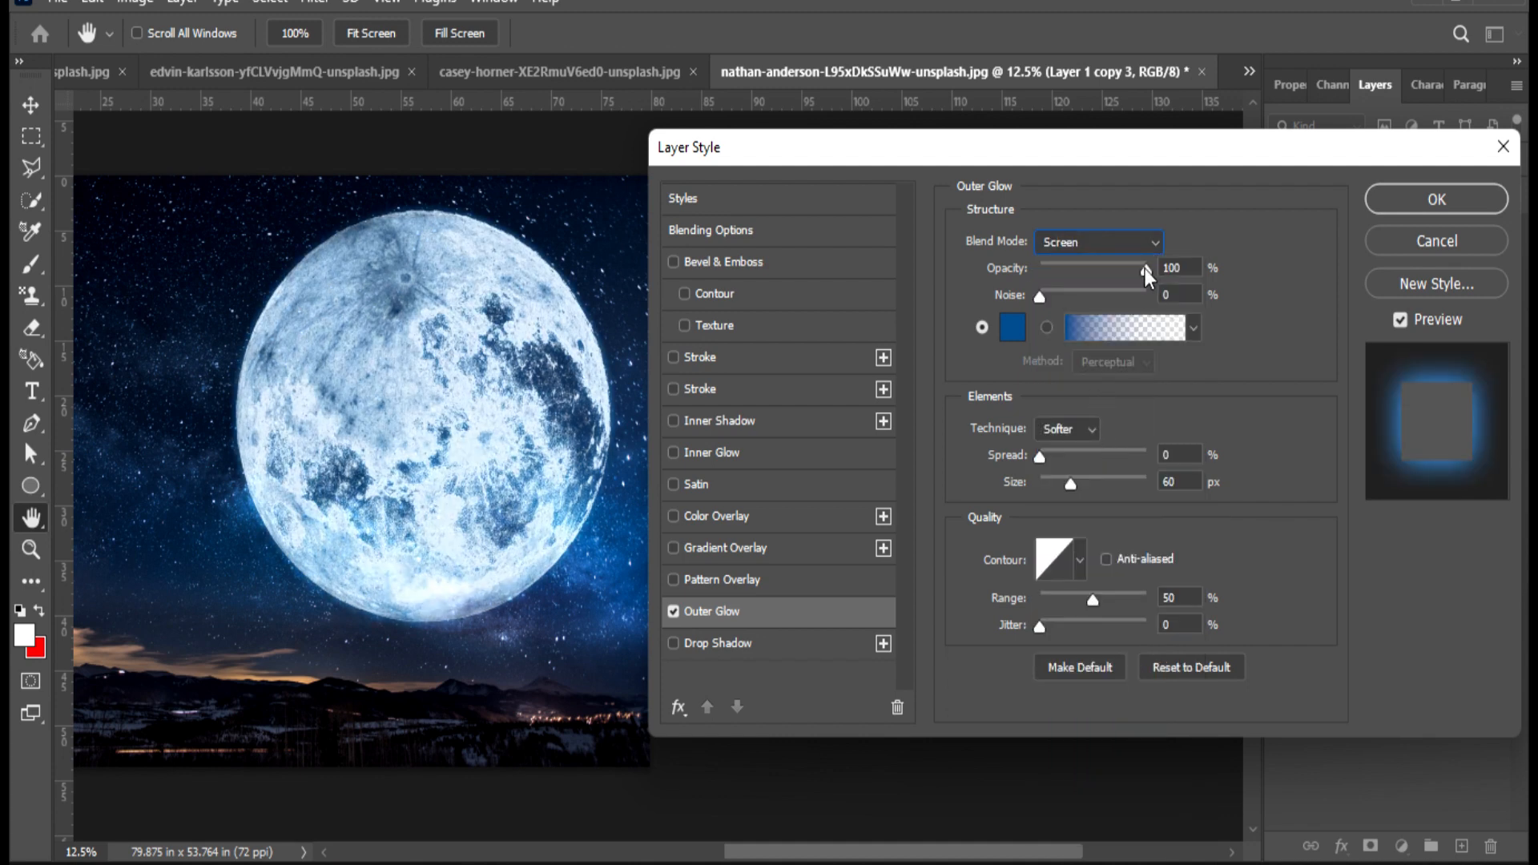
- Lower the outer glow's opacity to 39%, leaving Bevel & Emboss switched off
left_click_drag(1147, 273, 1093, 264)
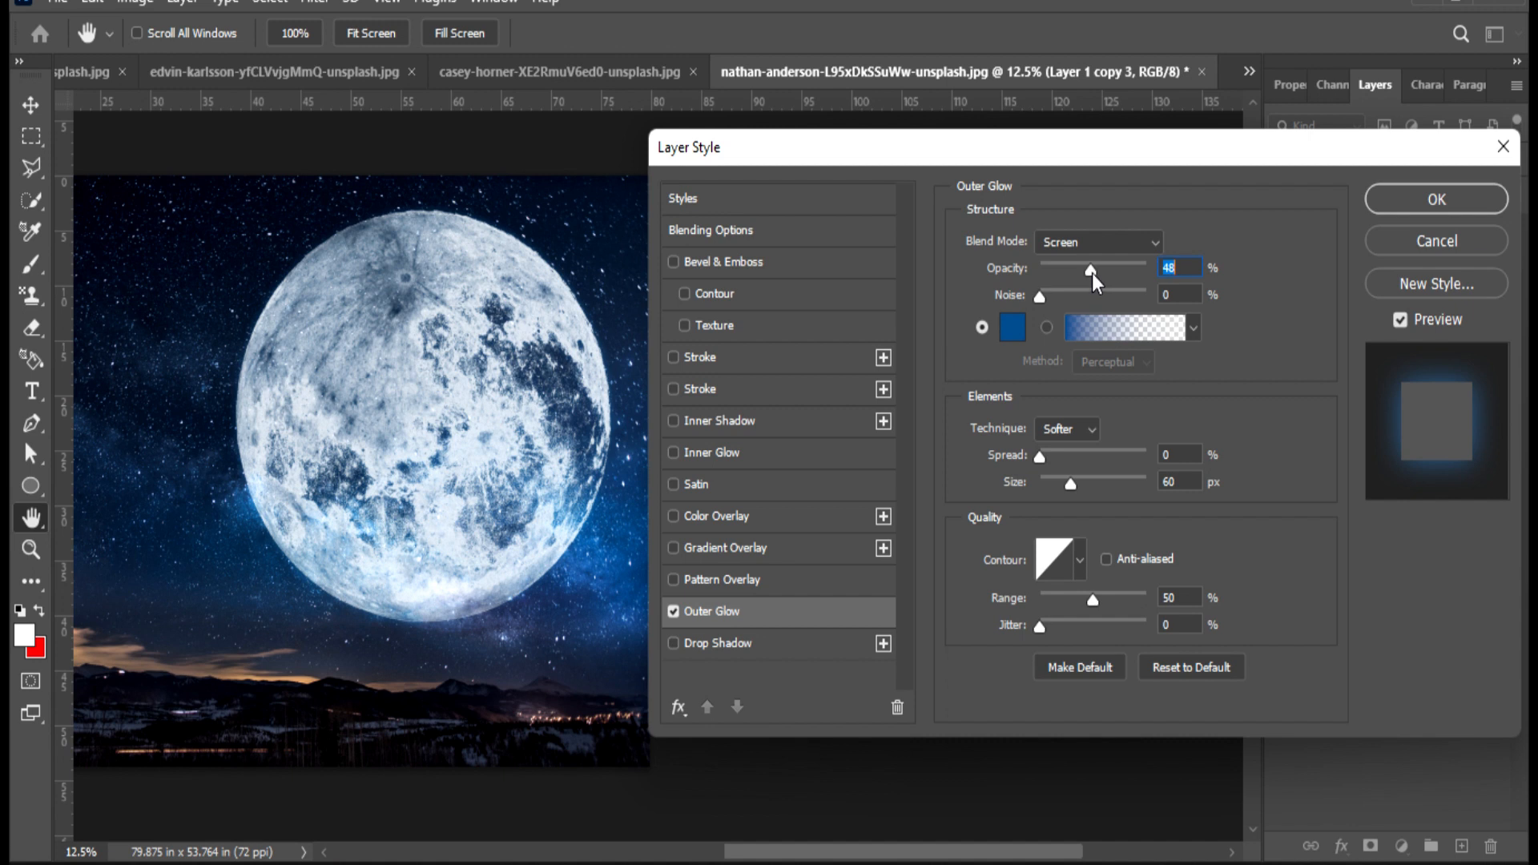
mouse_move(1093, 272)
left_mouse_down()
mouse_move(1034, 254)
mouse_move(1084, 274)
left_mouse_up()
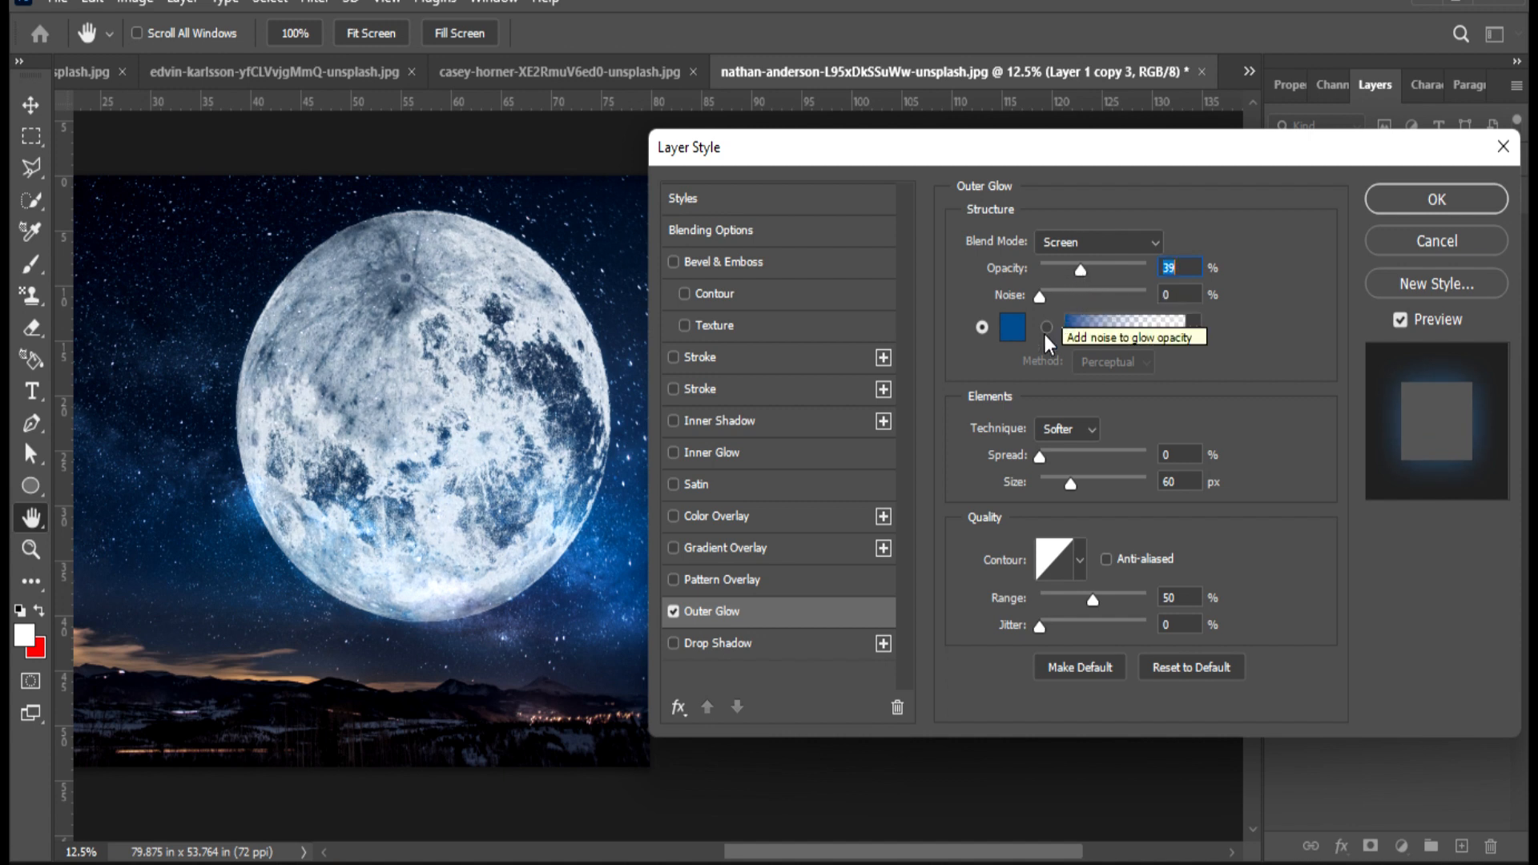
left_click(826, 261)
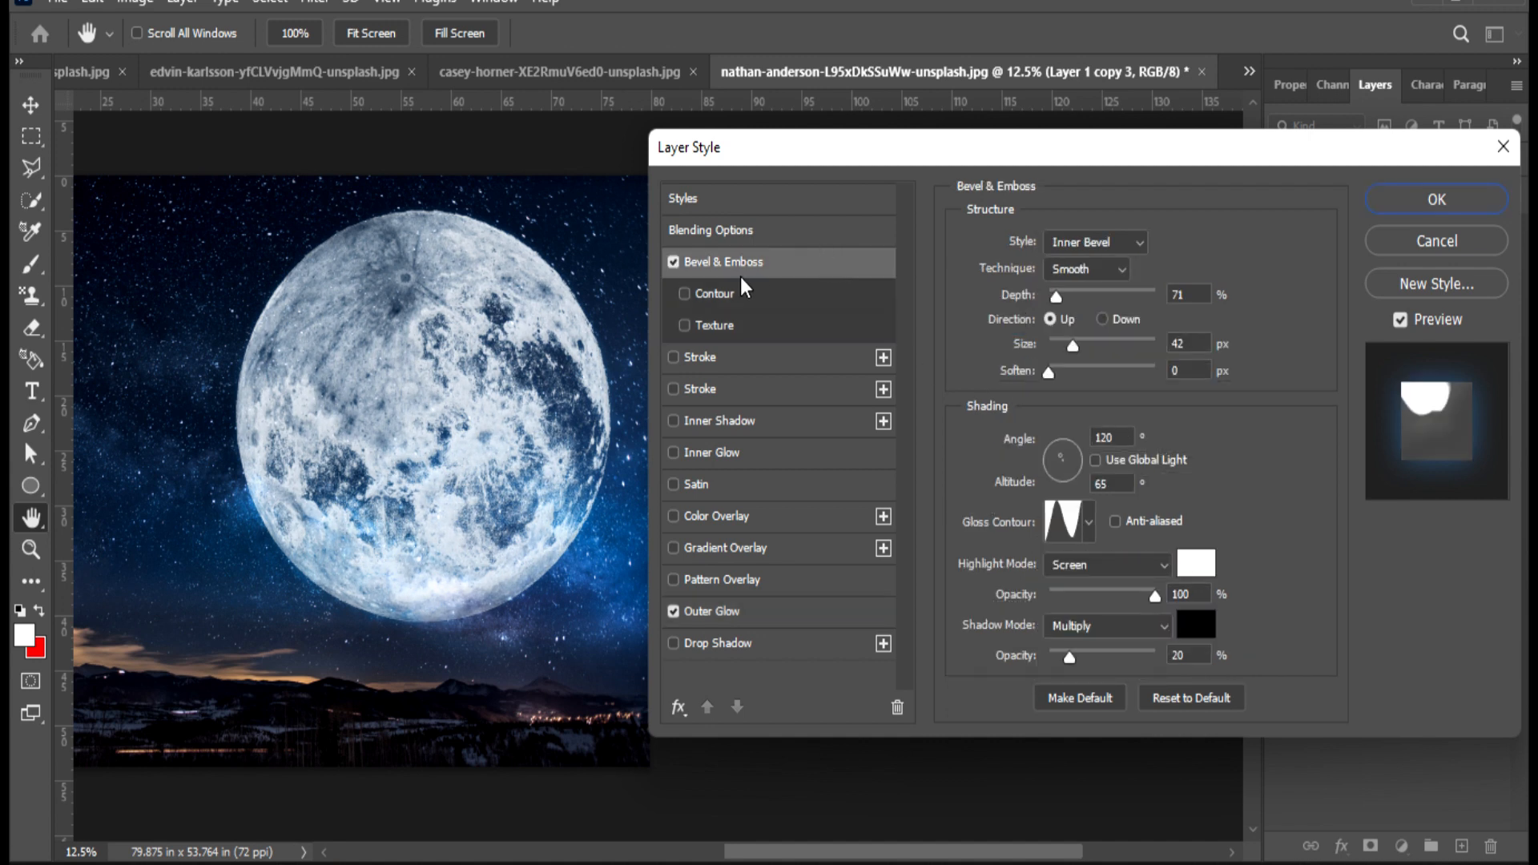
left_click(673, 262)
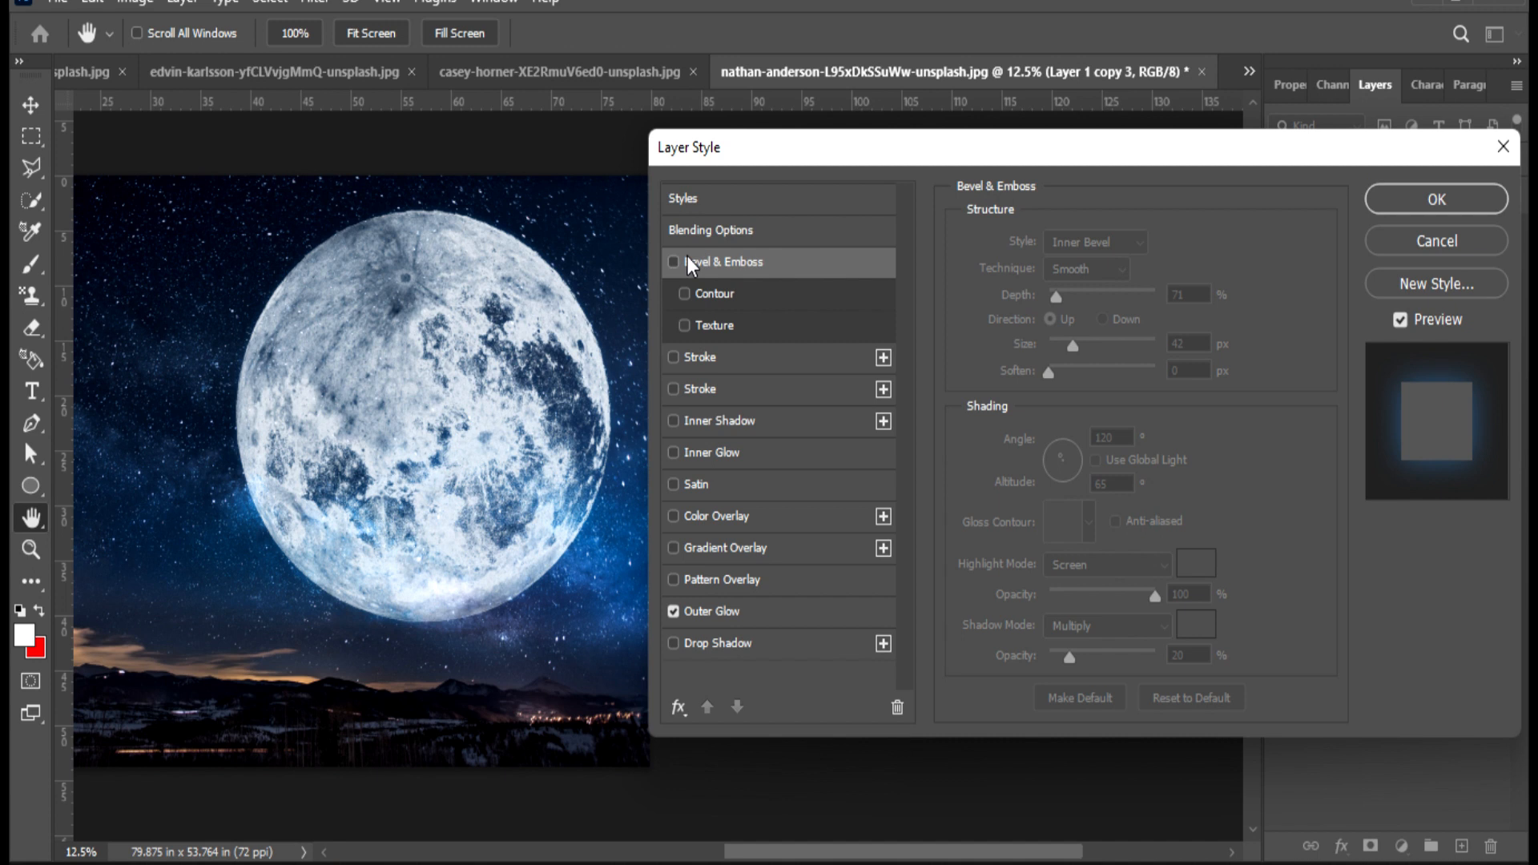
- In the Blend If settings, split the Underlying Layer's dark slider to 32 / 63 so the night sky shows through the moon
left_click(766, 236)
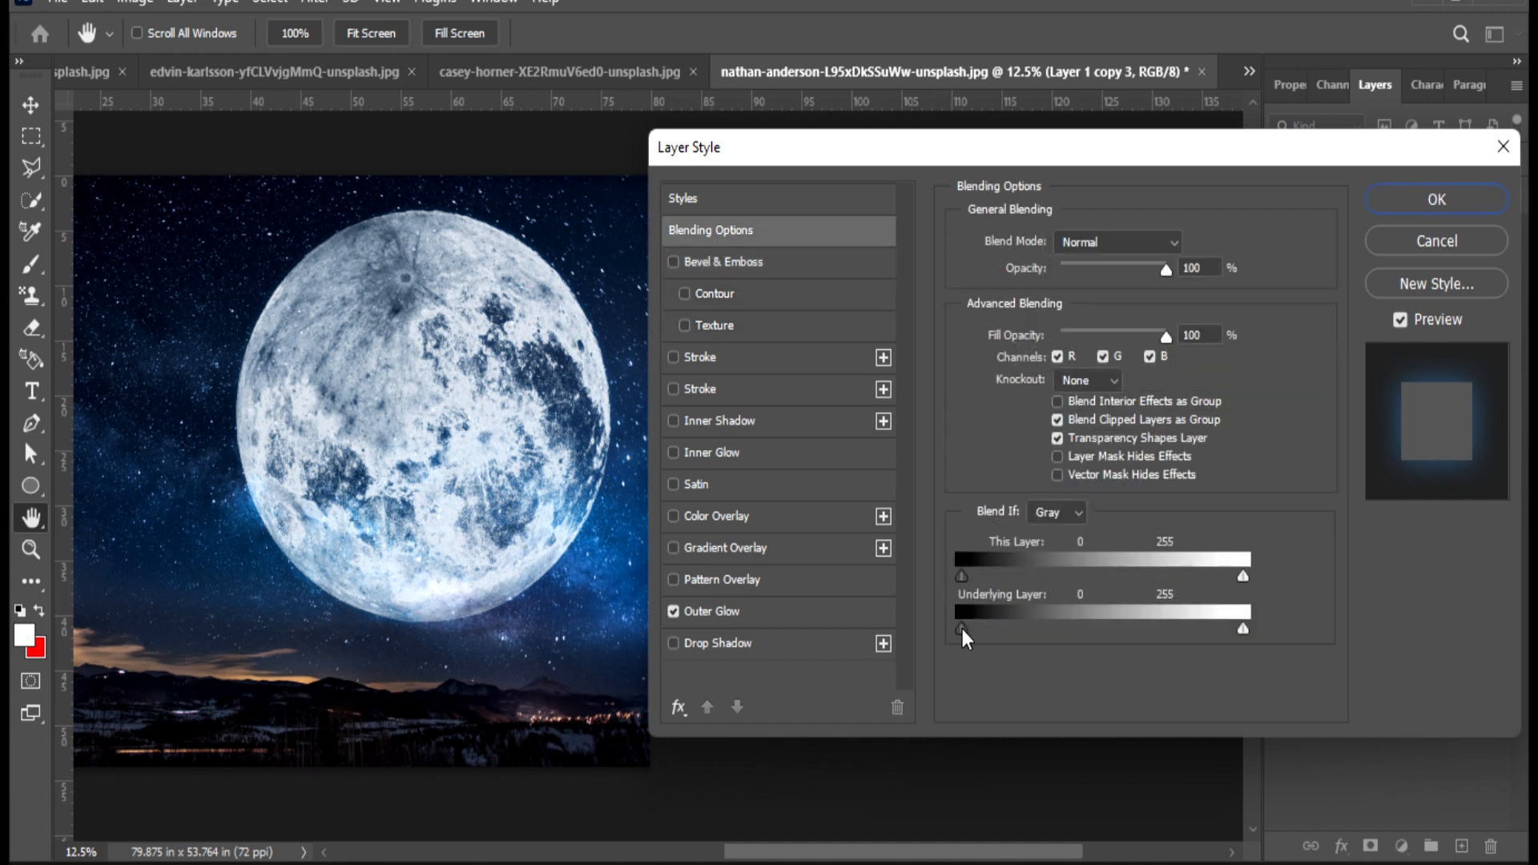
left_click_drag(963, 628, 1007, 637)
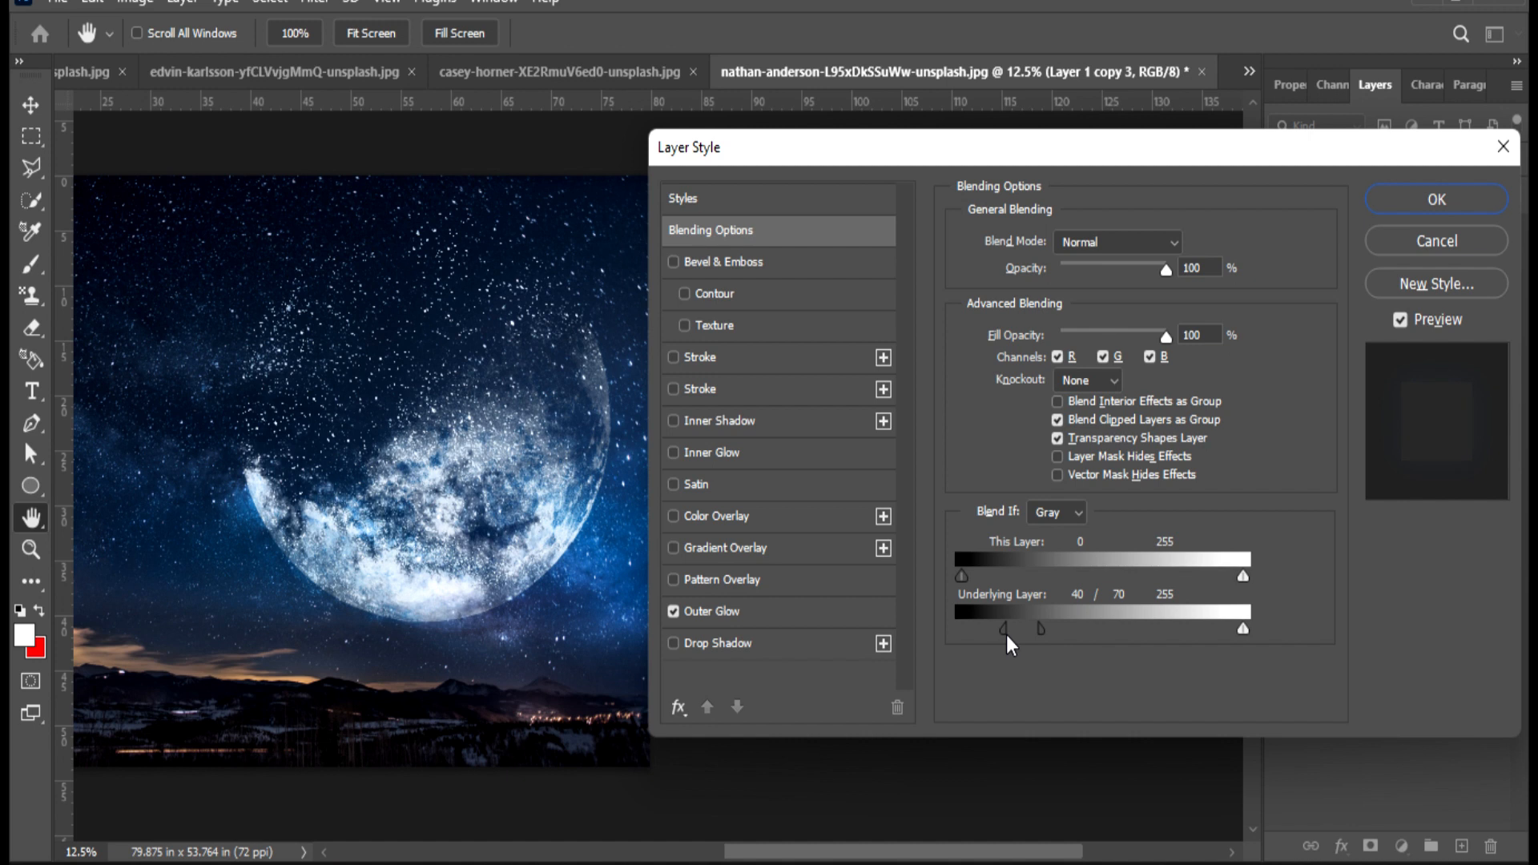
mouse_move(1006, 634)
left_mouse_down()
mouse_move(1047, 630)
mouse_move(1027, 629)
left_mouse_up()
left_click_drag(1011, 633, 997, 628)
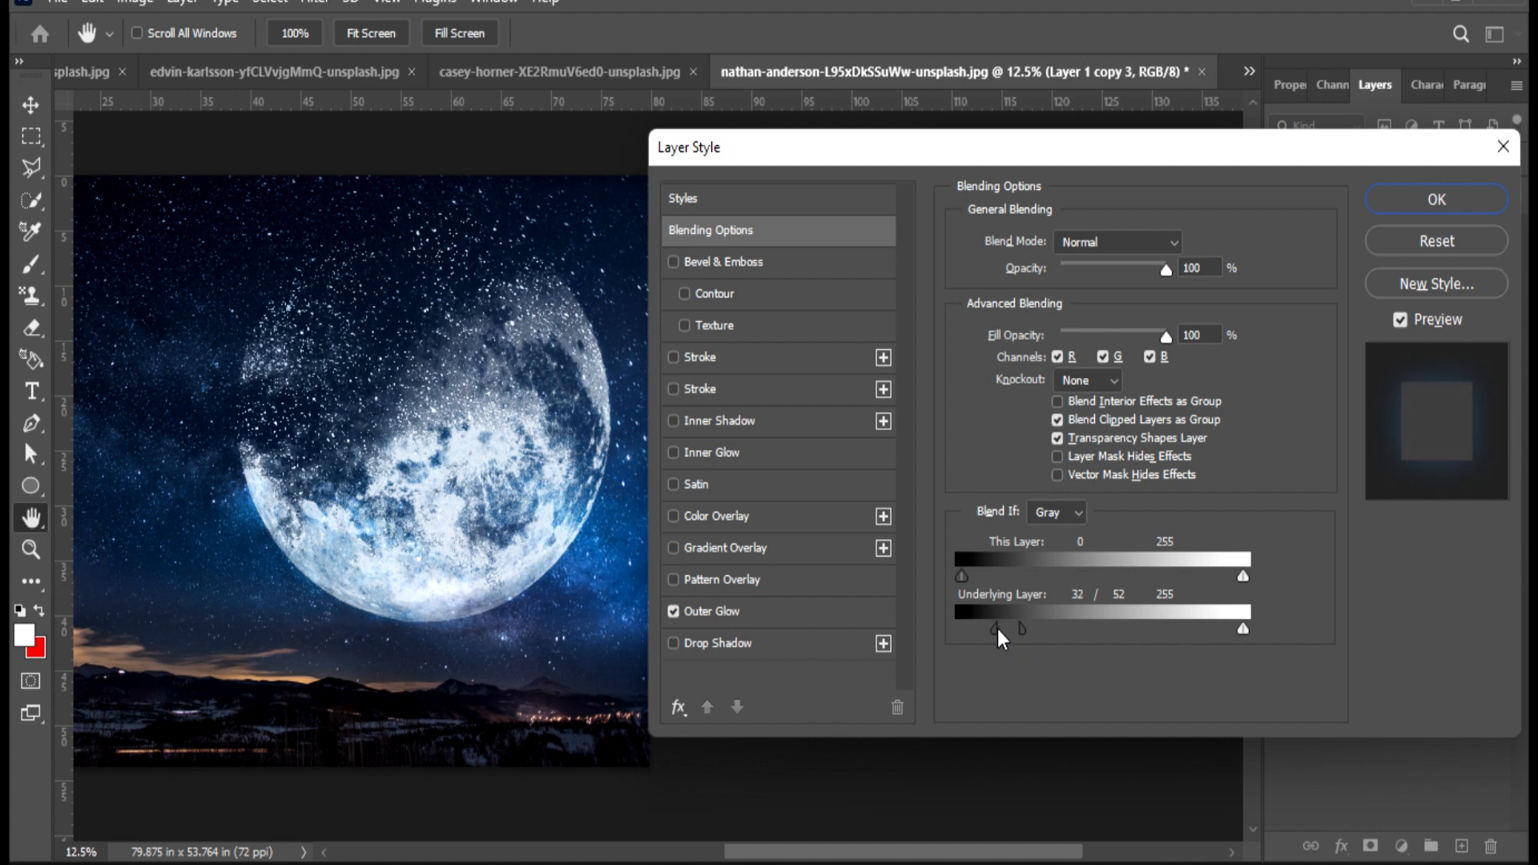
mouse_move(1021, 632)
left_mouse_down()
mouse_move(1094, 625)
mouse_move(1039, 626)
left_mouse_up()
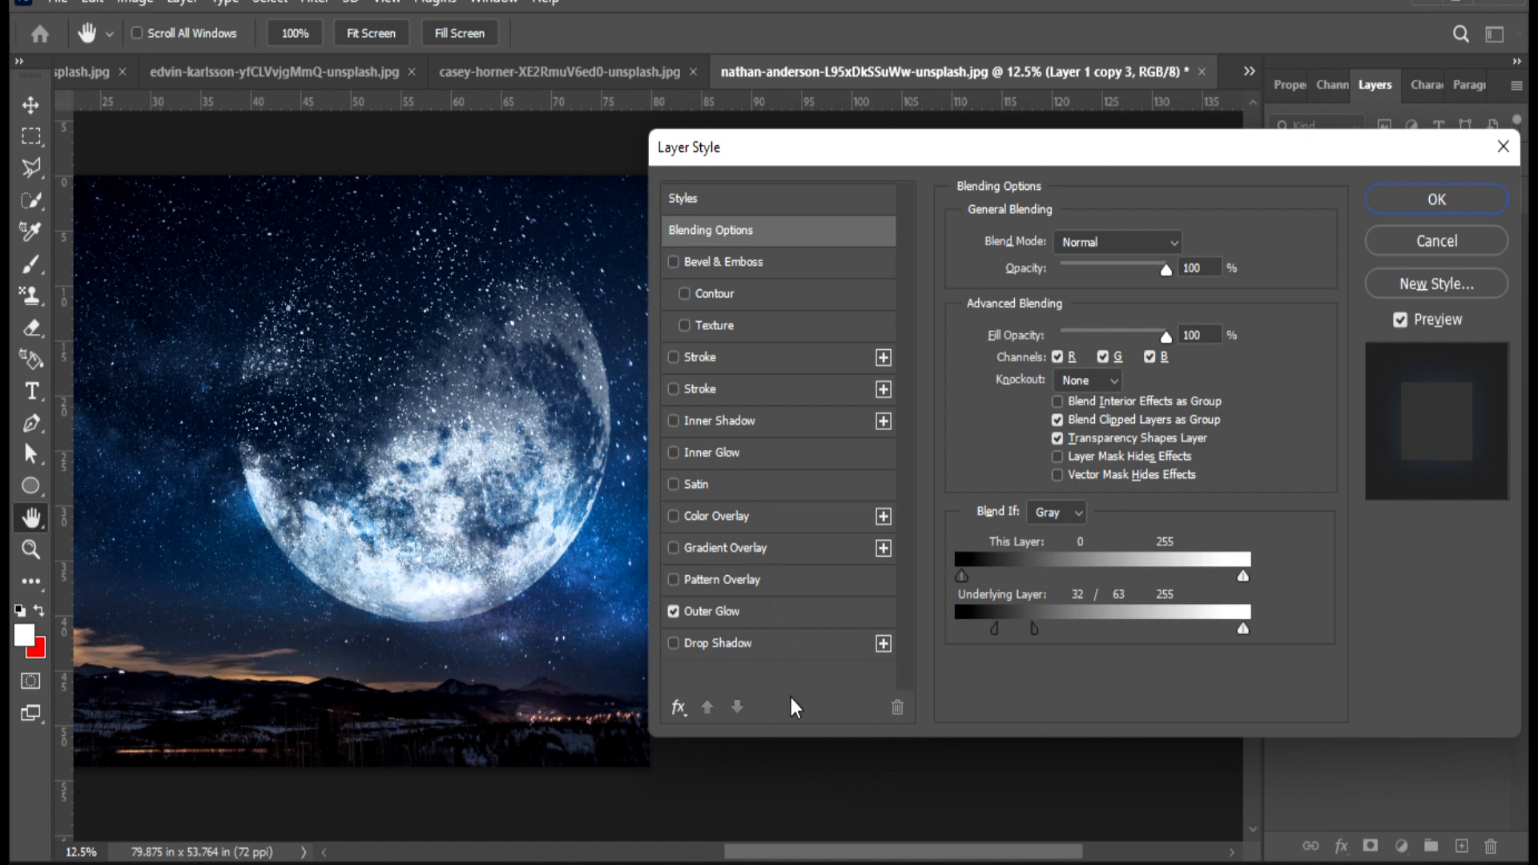
- Enable Drop Shadow on the moon with white (#ffffff) as its colour and Screen as its blend mode
left_click(757, 649)
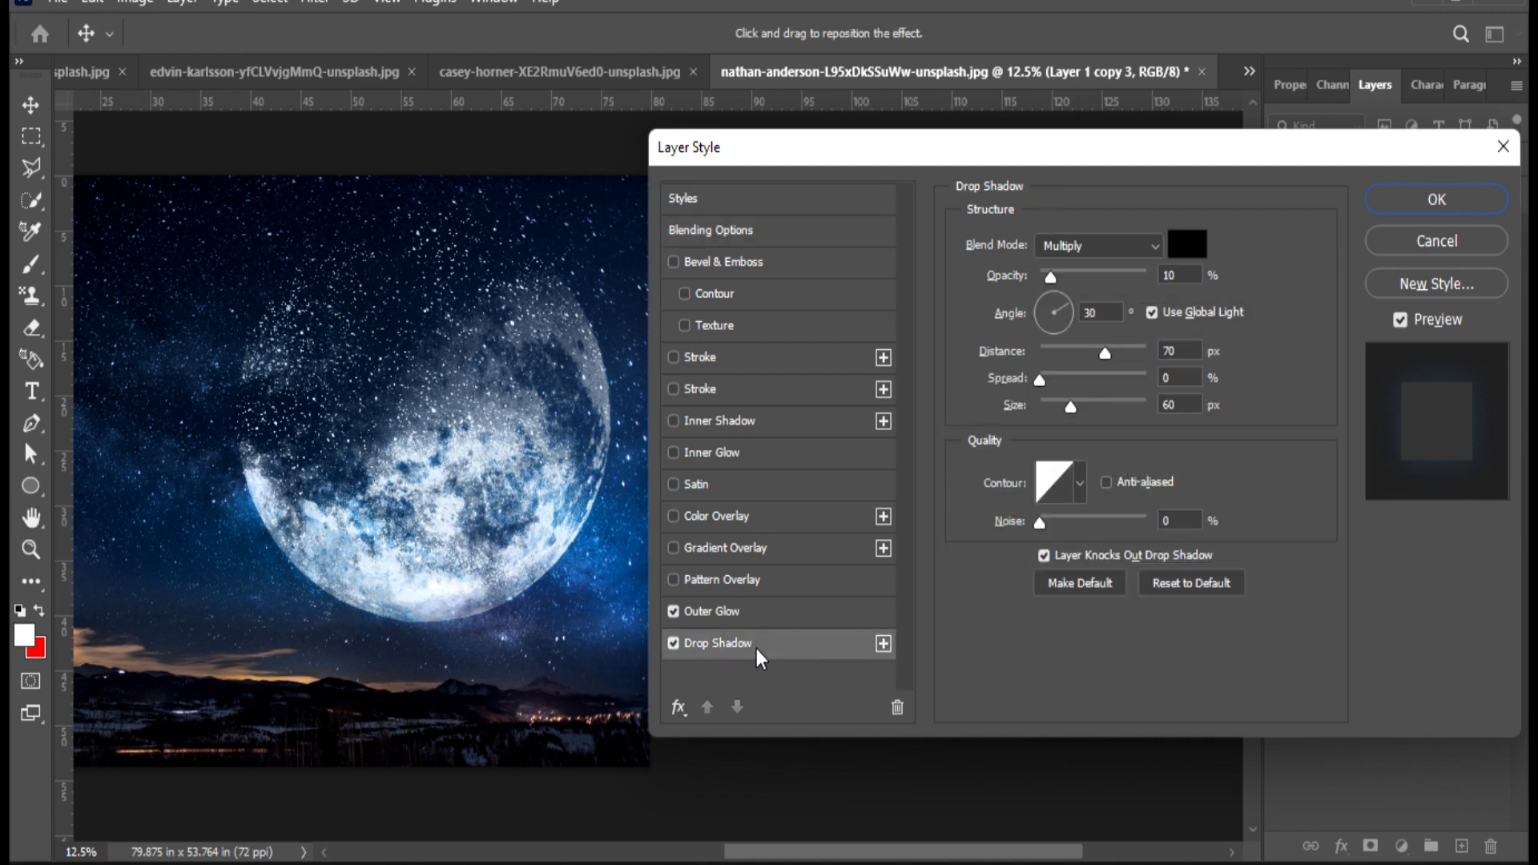
left_click(1184, 248)
left_click_drag(882, 375, 842, 290)
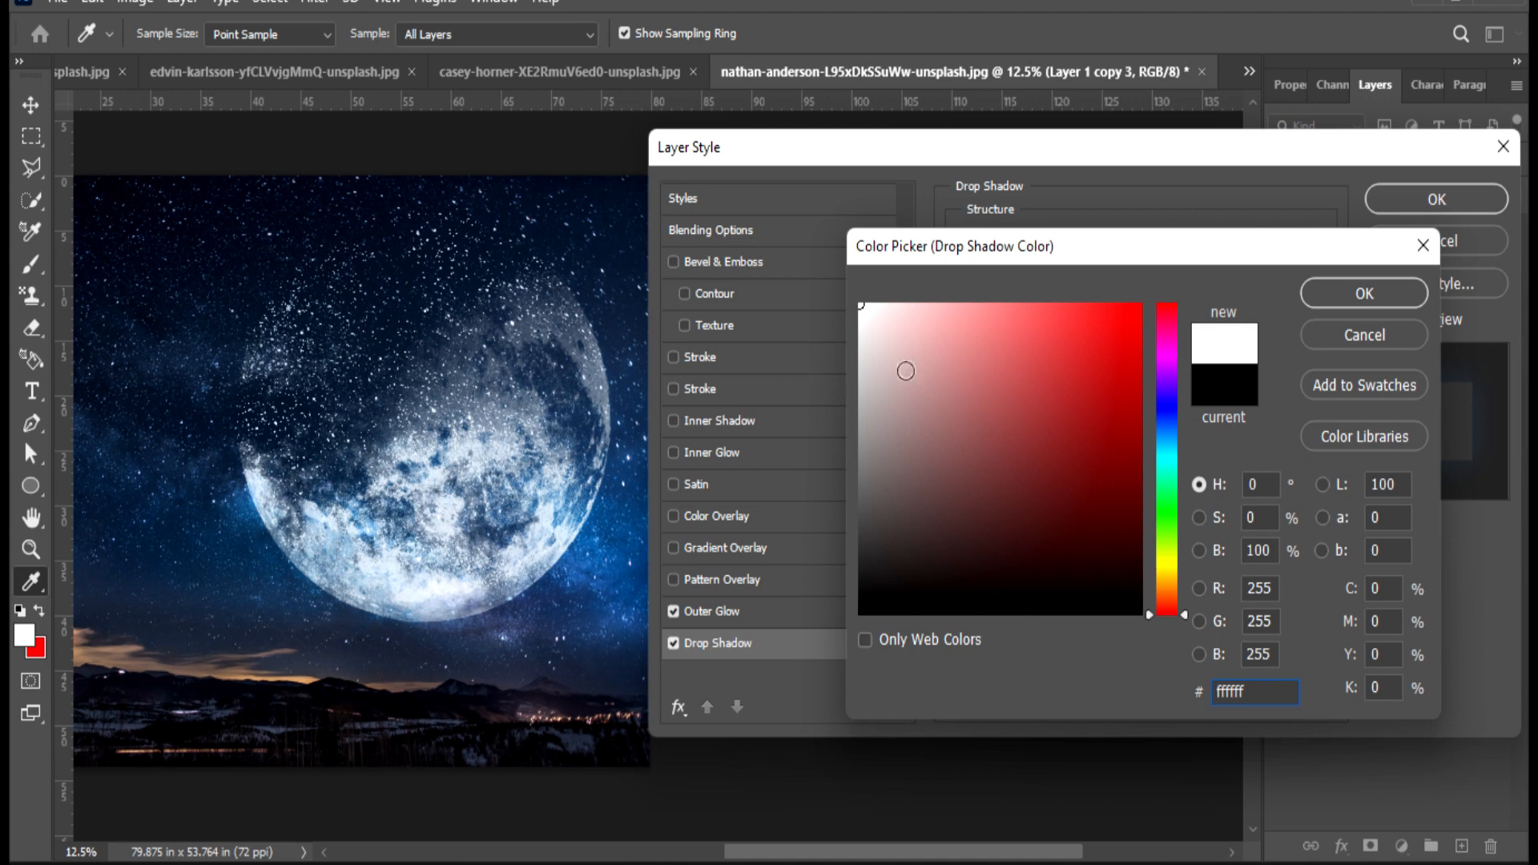
left_click(1320, 298)
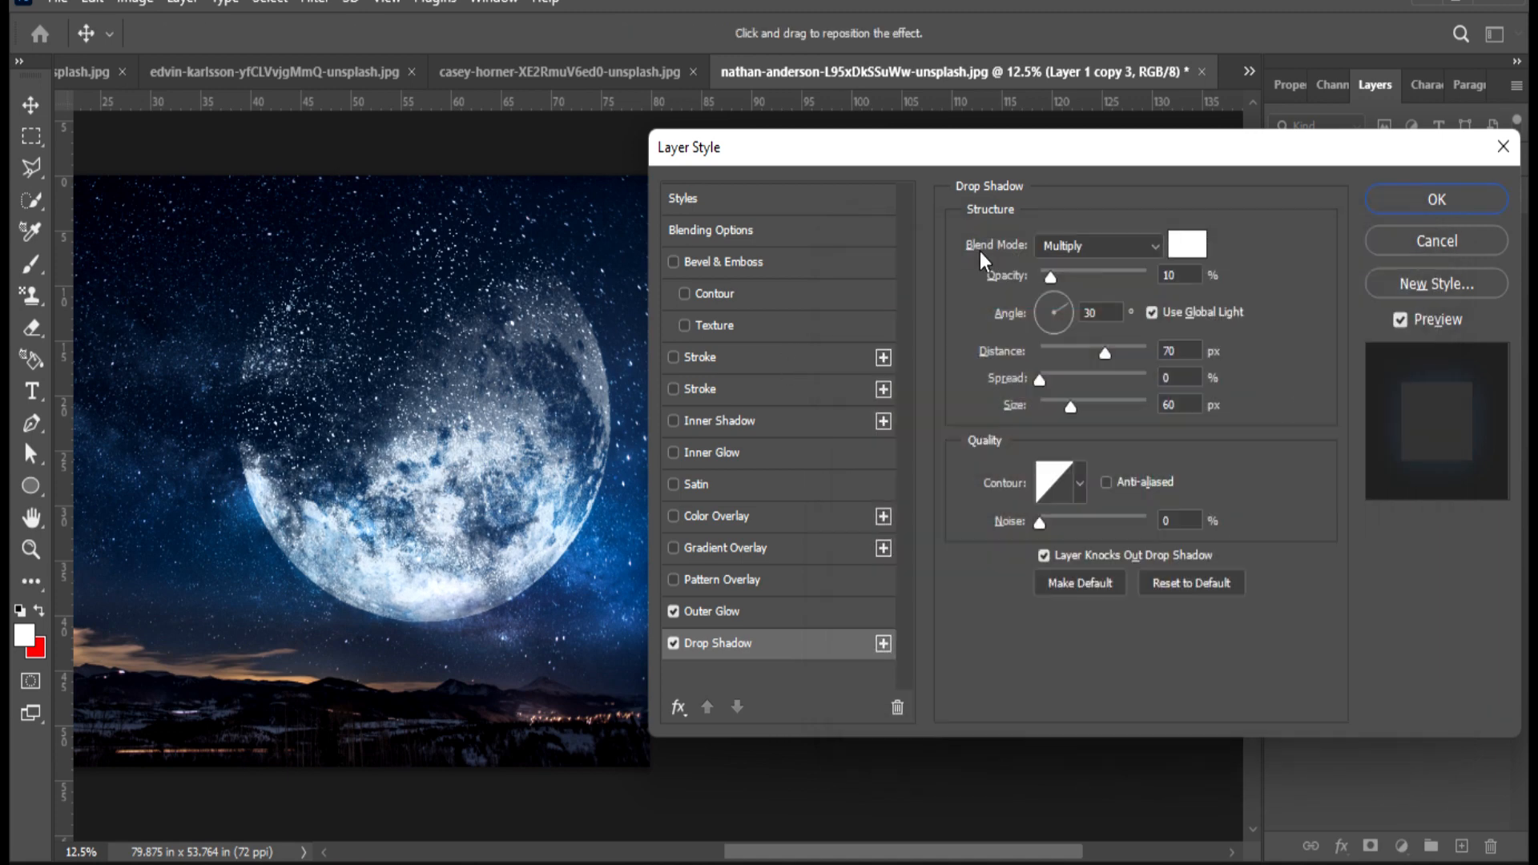
left_click(1062, 255)
left_click(1064, 446)
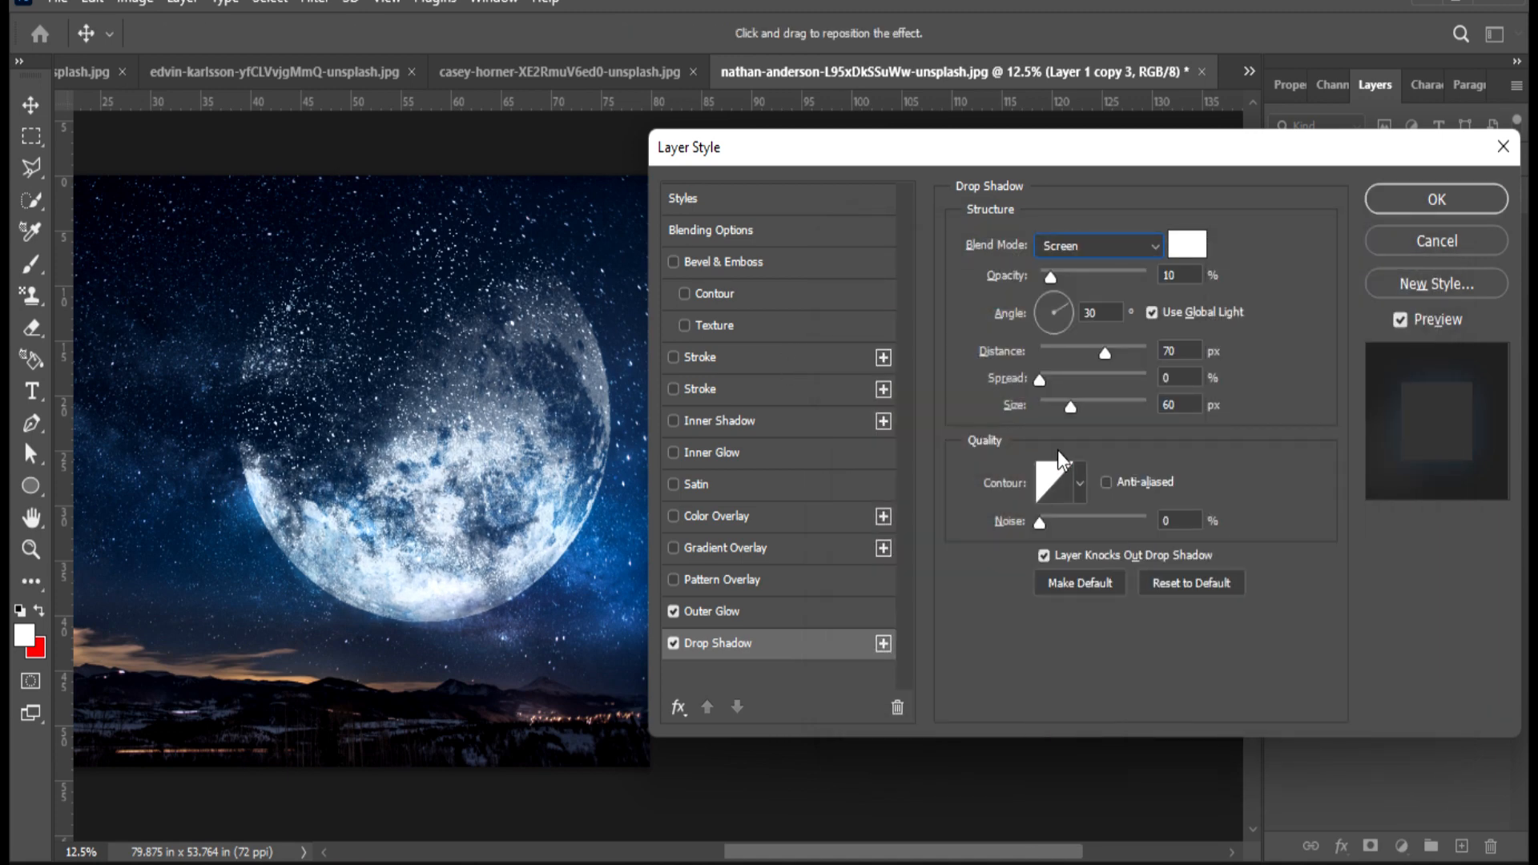
- Set the drop shadow's opacity to 32% and give it the half-round contour
left_click_drag(1054, 275, 1151, 278)
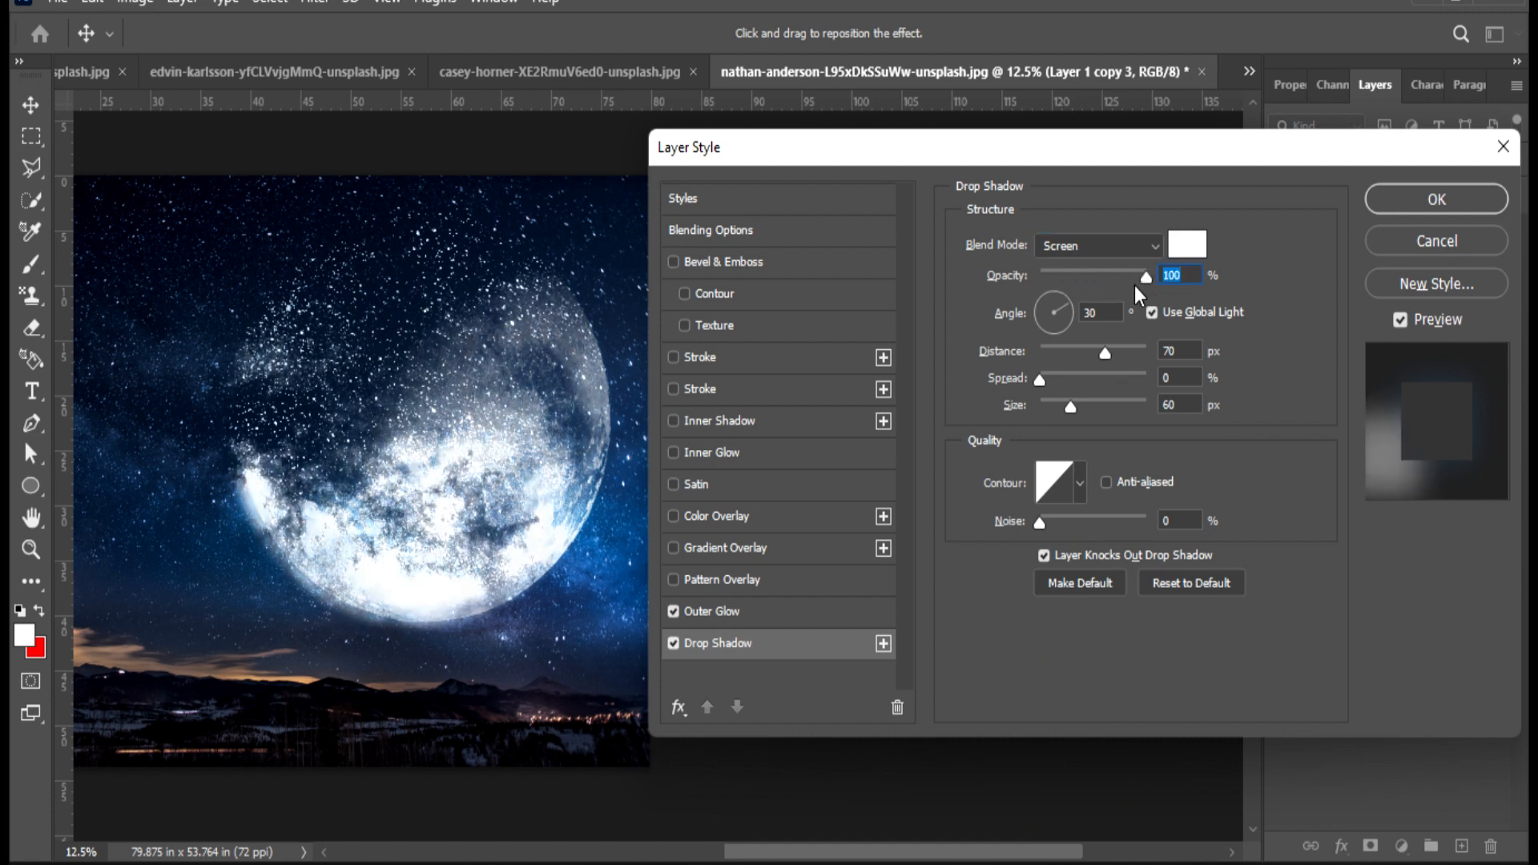
left_click_drag(1146, 278, 1076, 276)
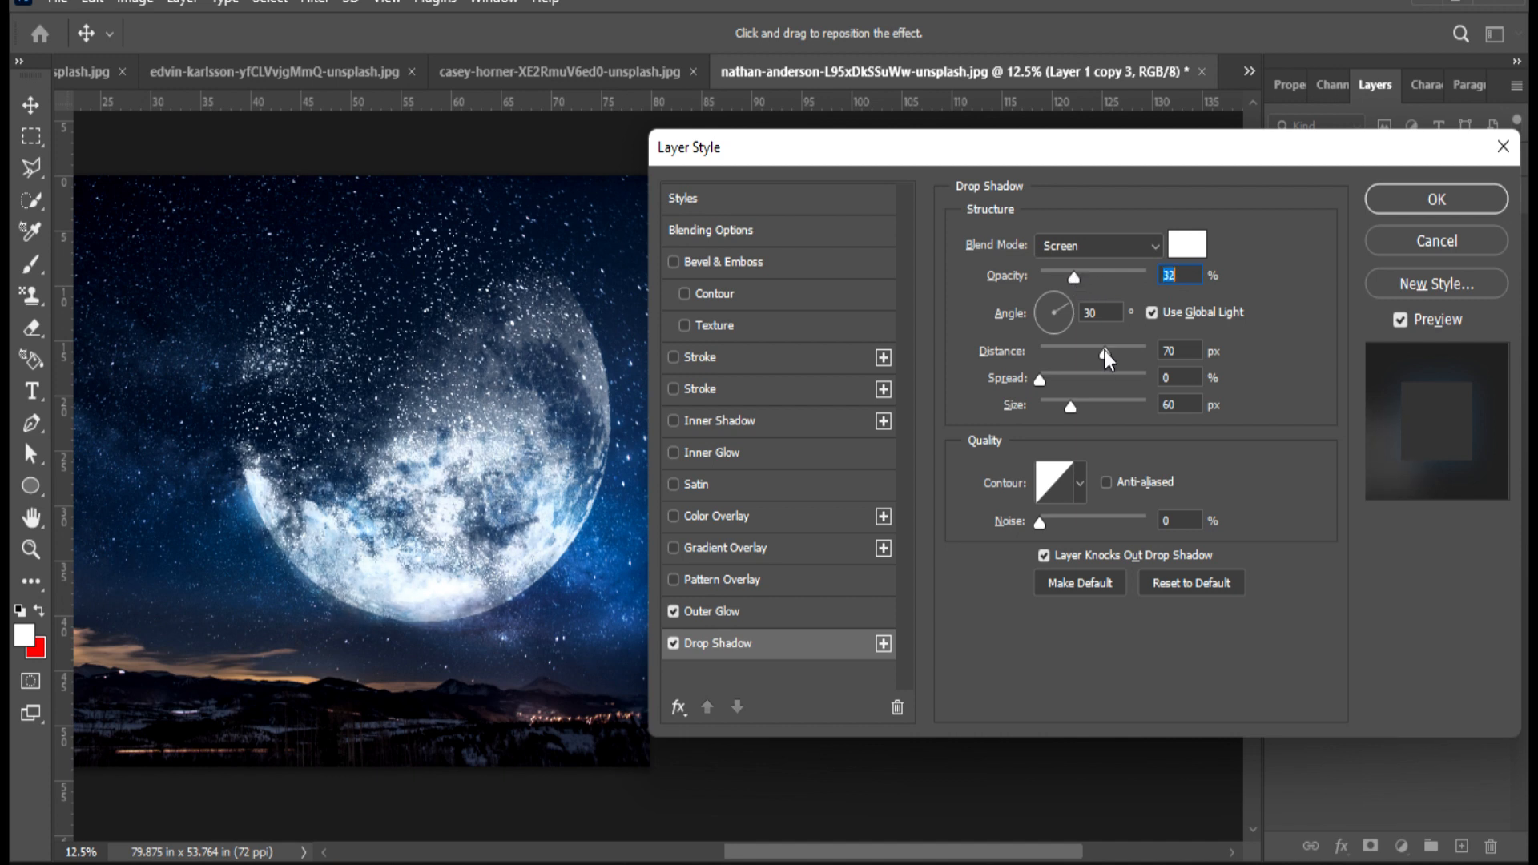
left_click_drag(1106, 353, 1109, 353)
left_click(1080, 484)
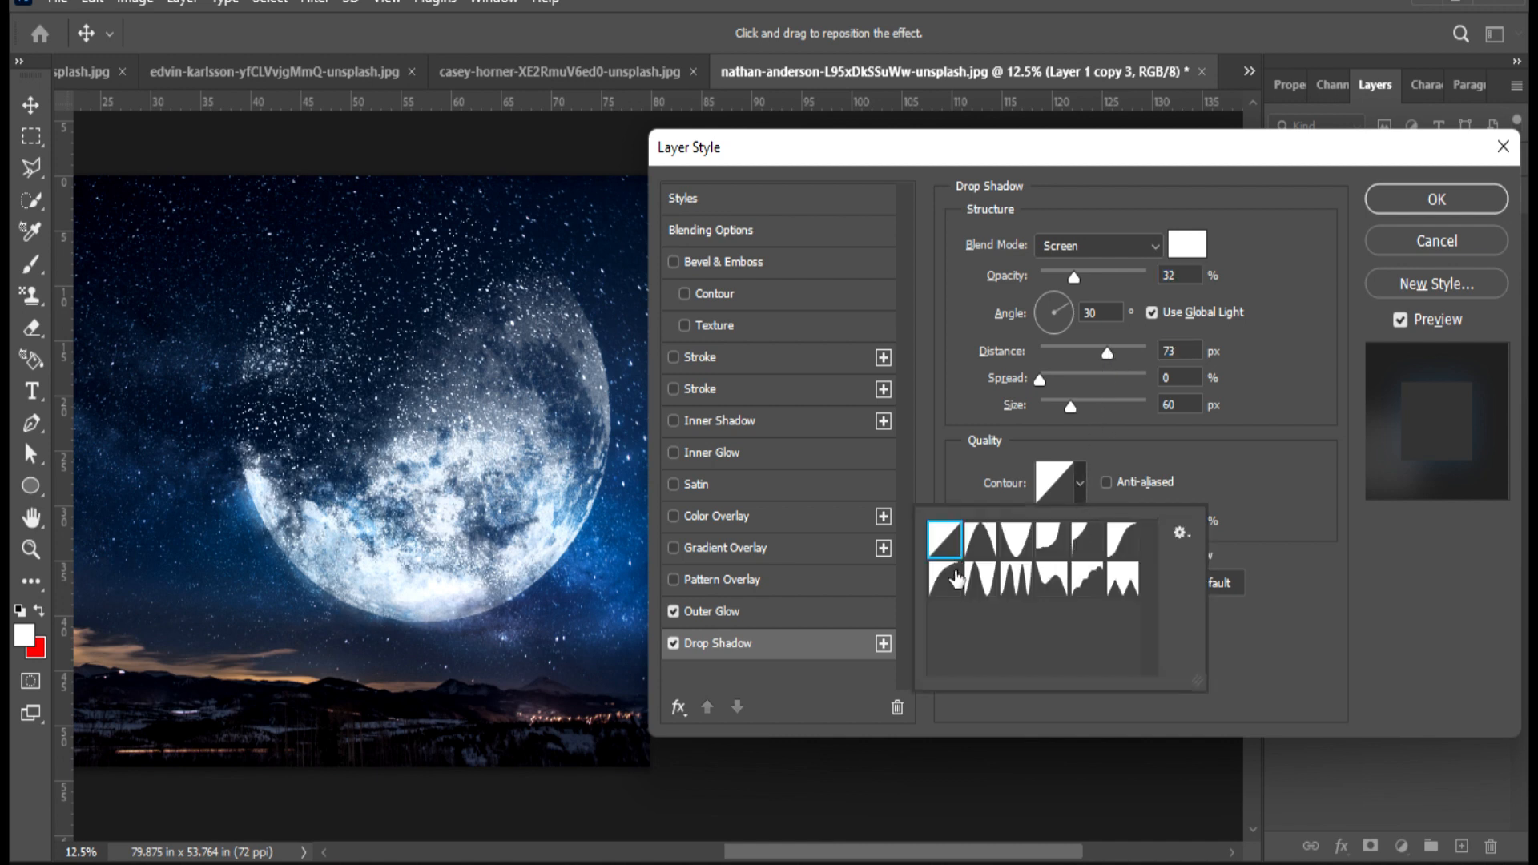
left_click(952, 593)
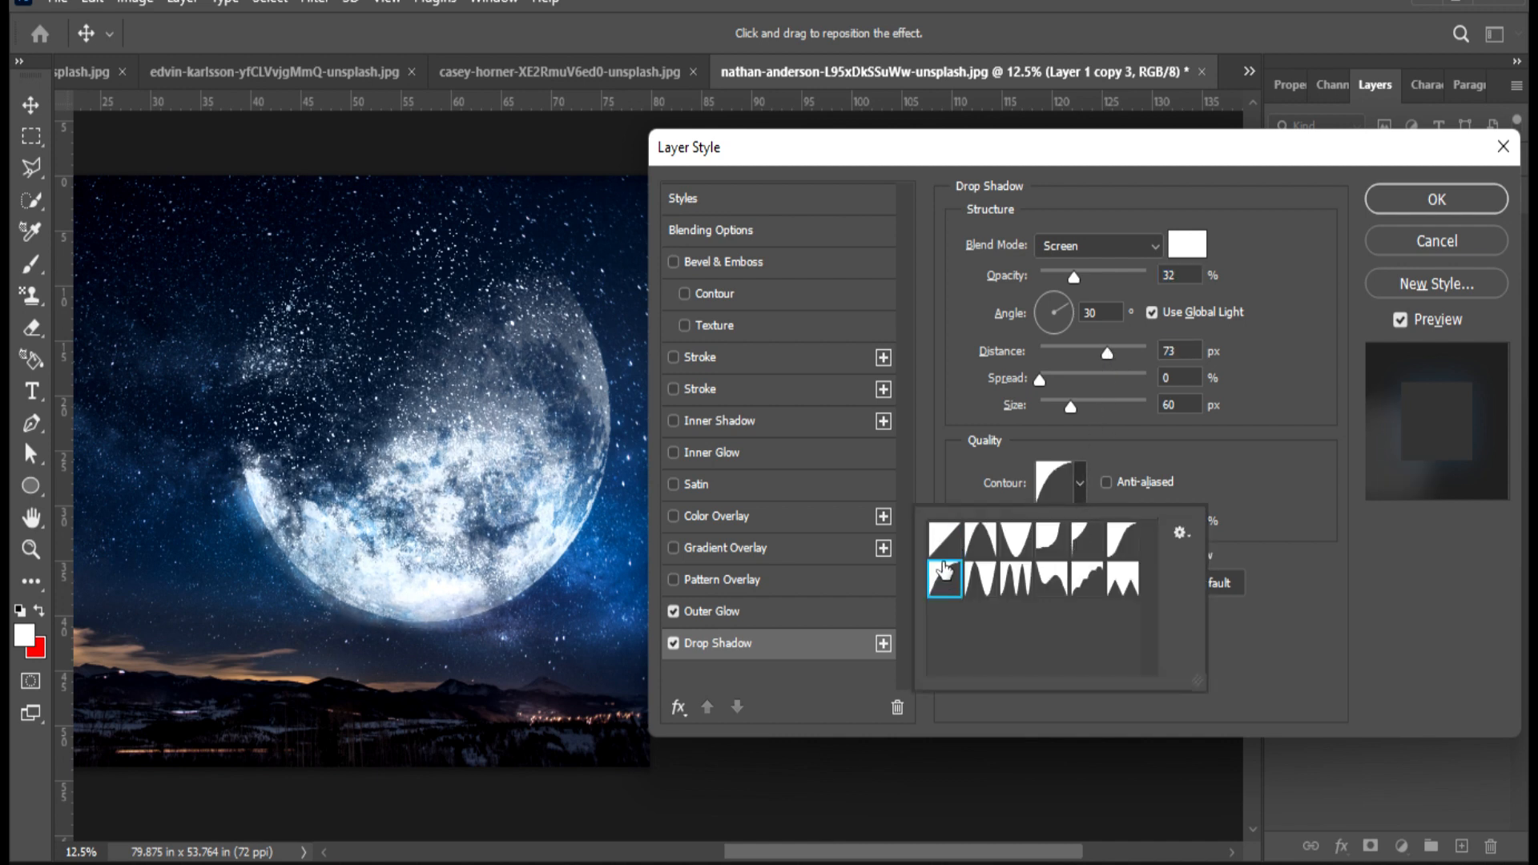
left_click(1151, 388)
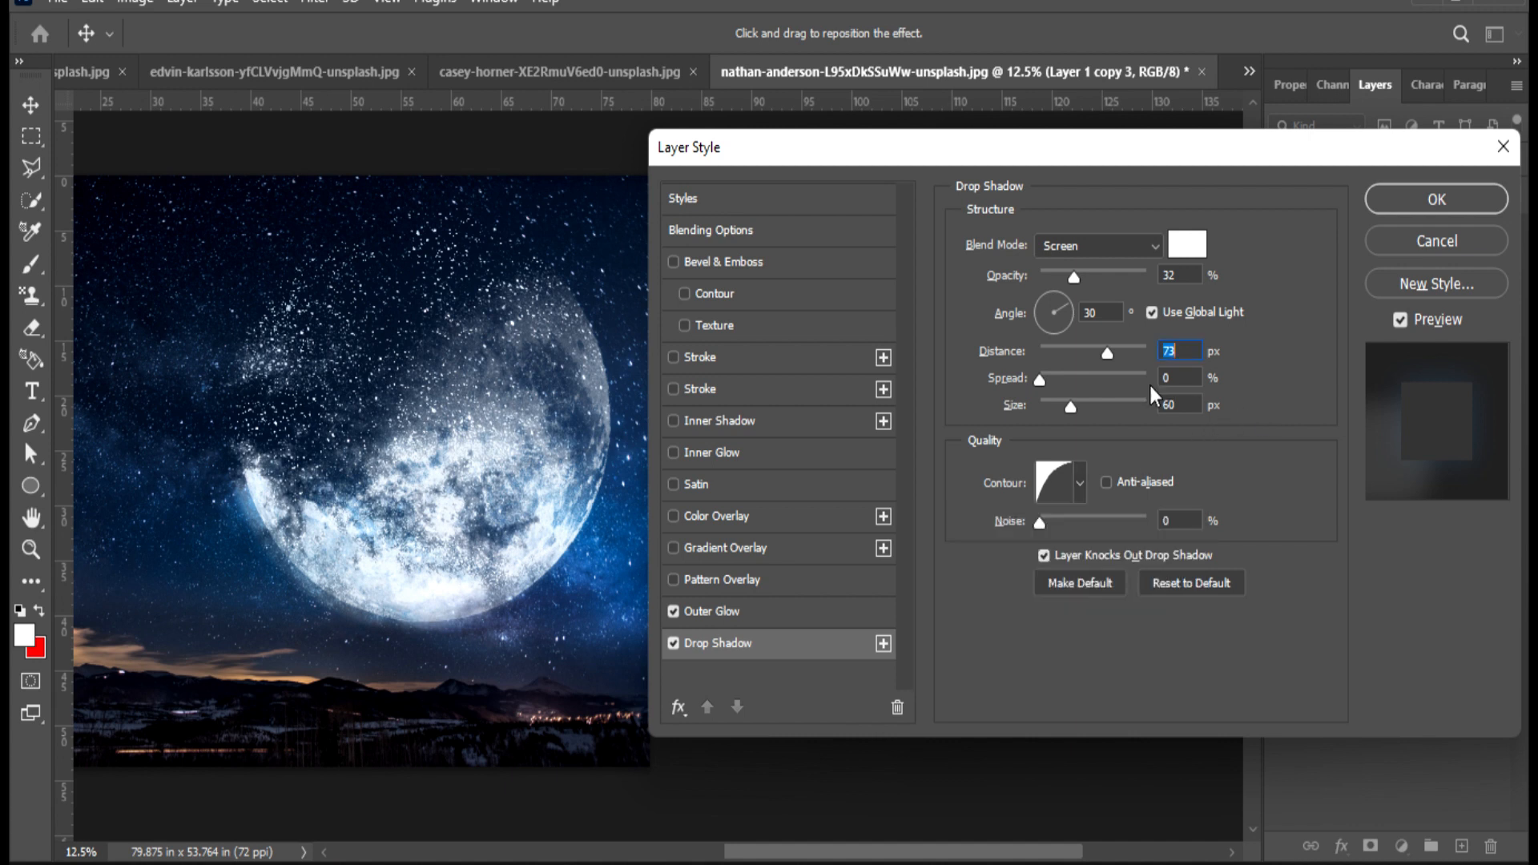
- Set the drop shadow's distance to 33 px and its angle to 72°, and apply the layer style
left_click_drag(1112, 356, 1079, 334)
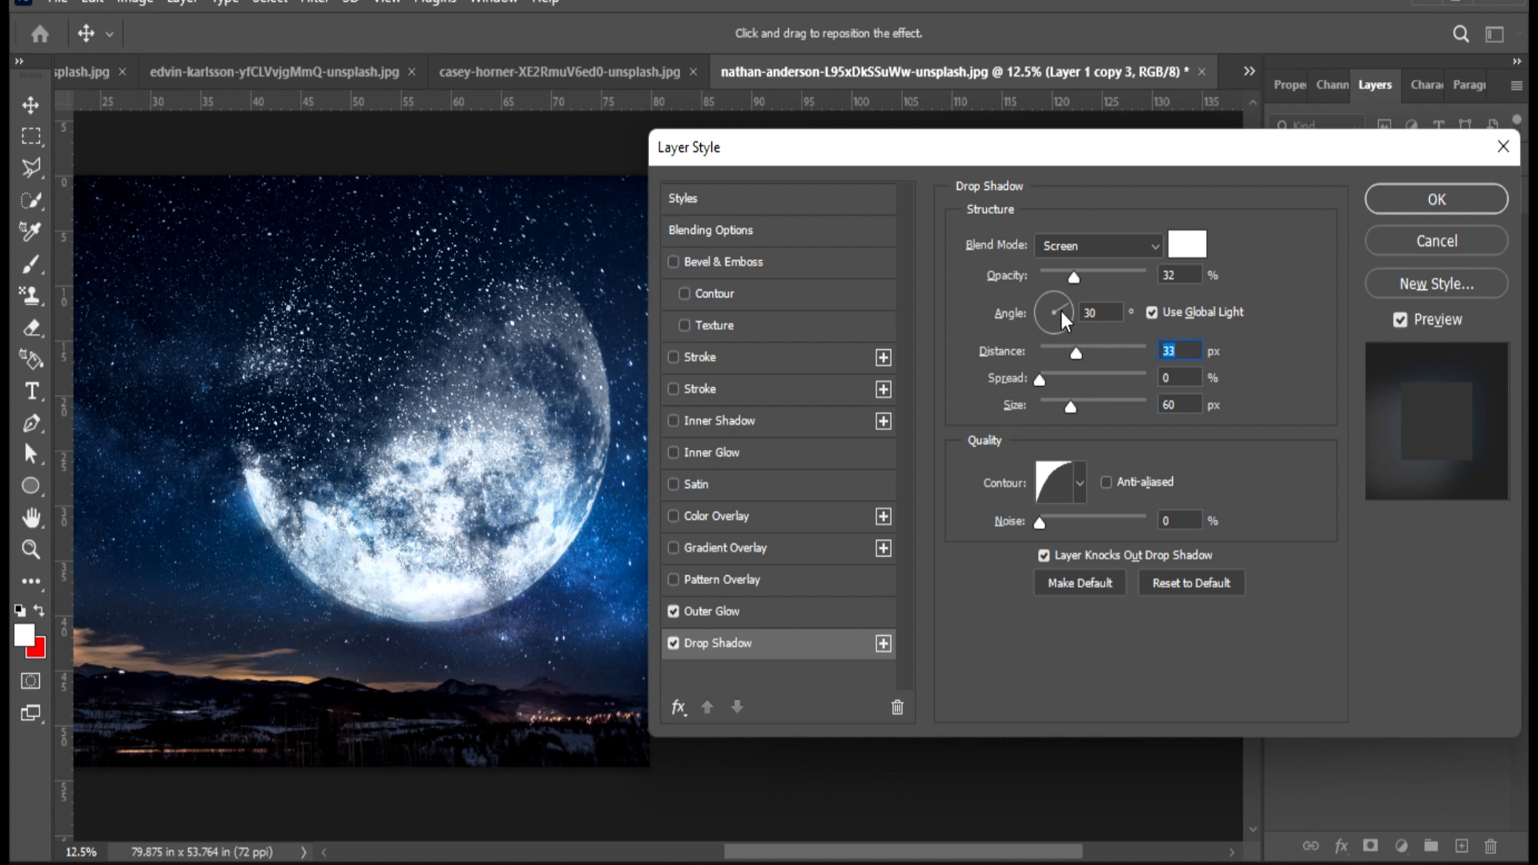
left_click(1057, 303)
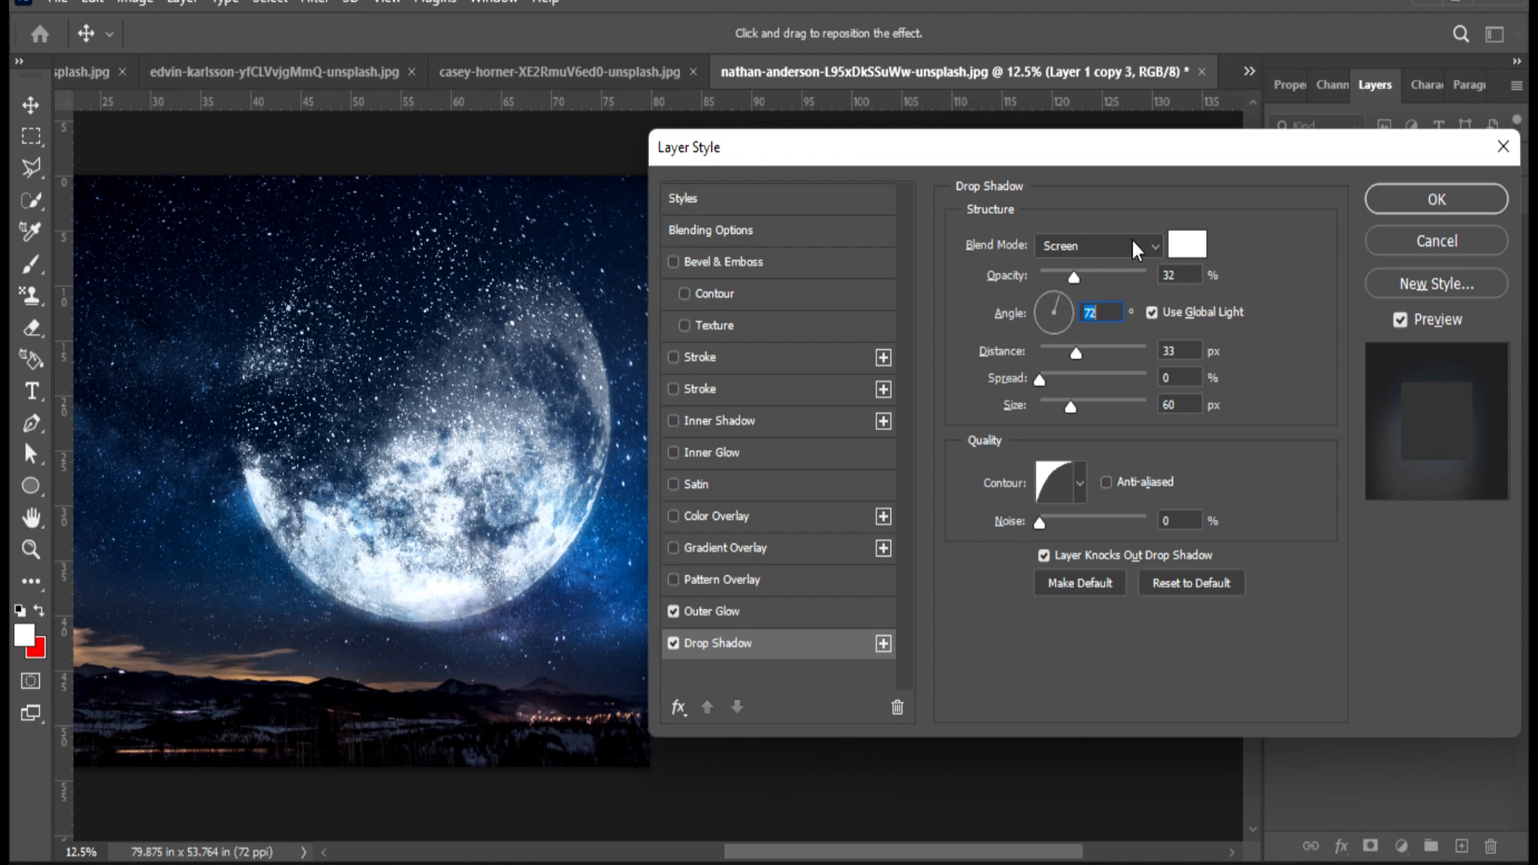
left_click(1377, 197)
- Compare the whole night sky image with the styled moon layer hidden and shown
key("b")
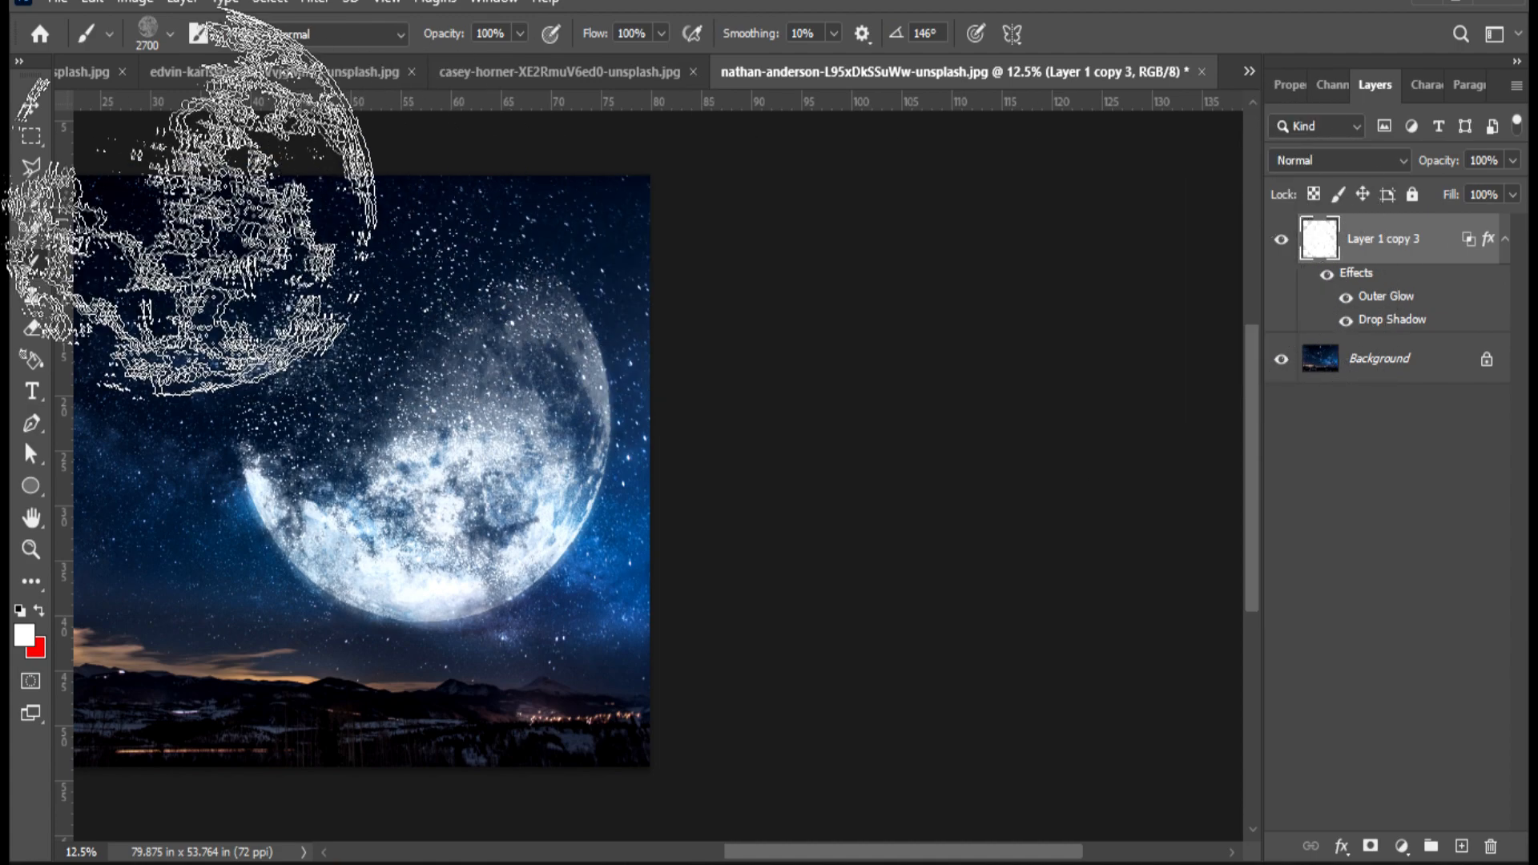
left_click(29, 106)
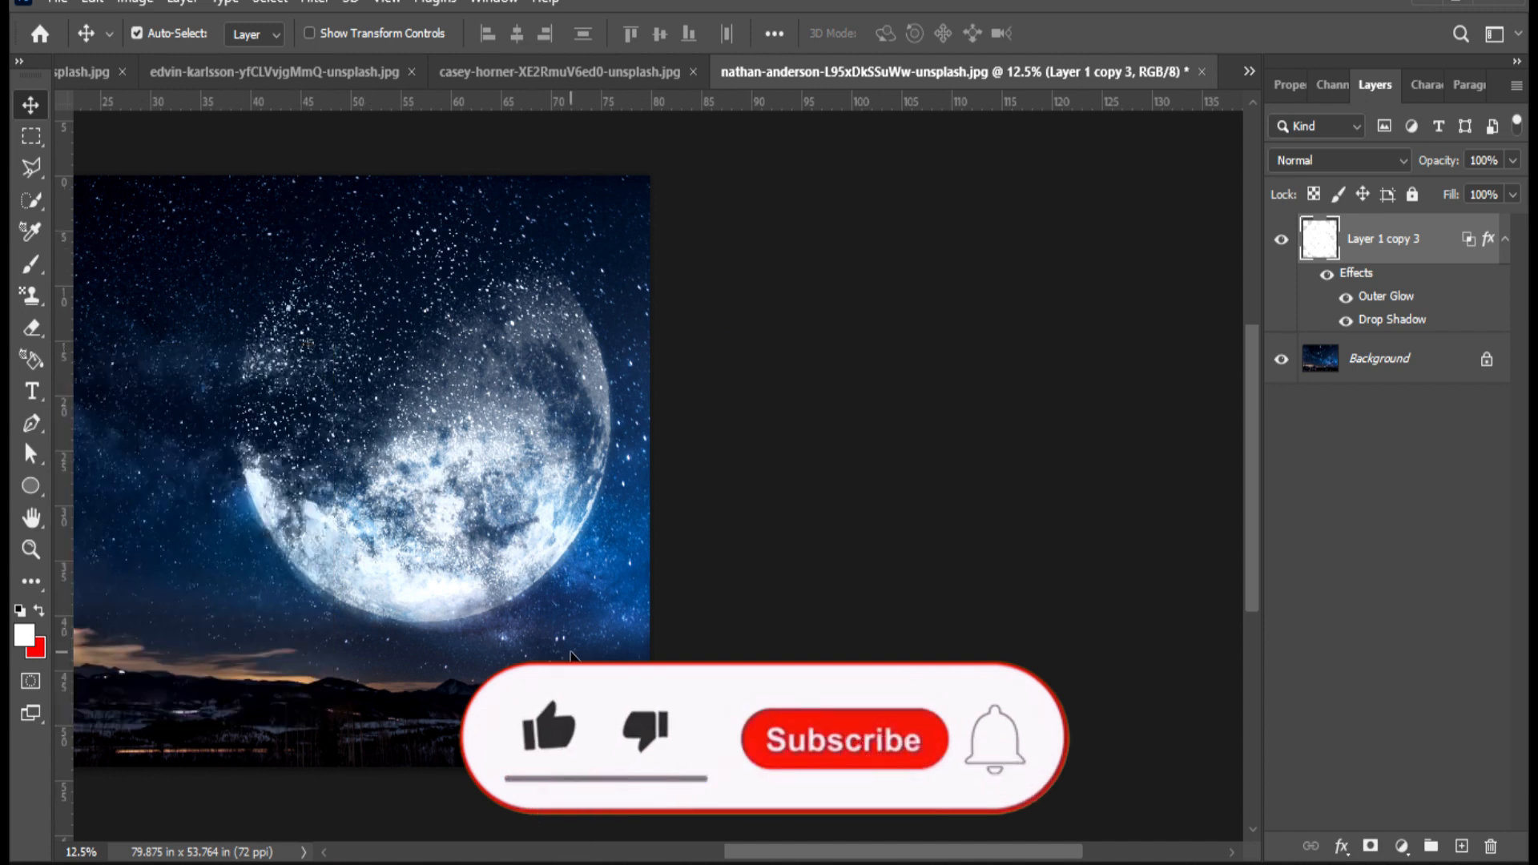
left_click_drag(587, 646, 907, 648)
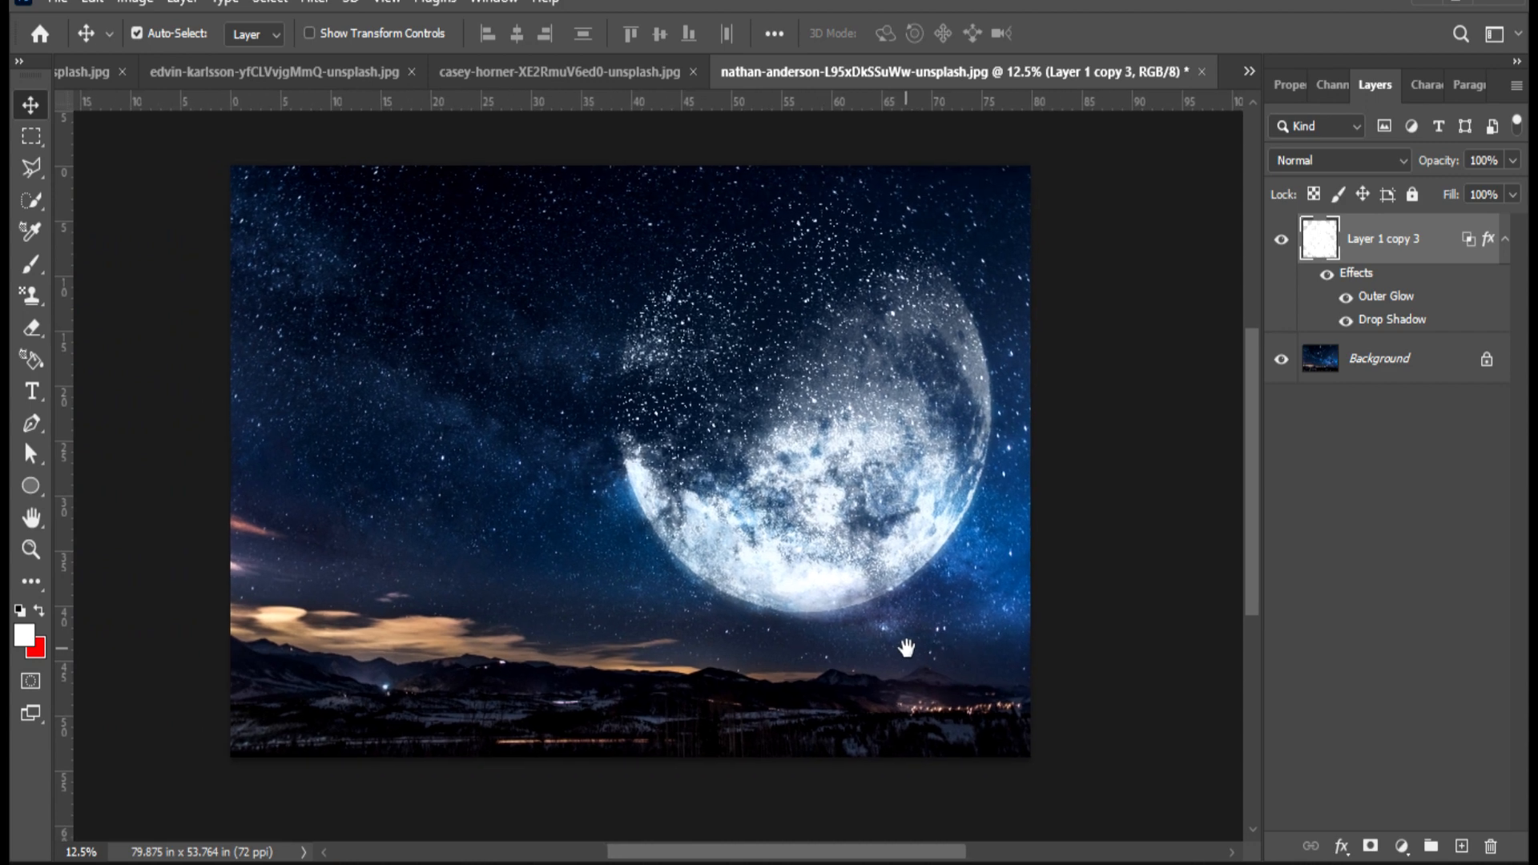
left_click(1283, 239)
left_click(1285, 246)
left_click(1286, 247)
left_click(1286, 247)
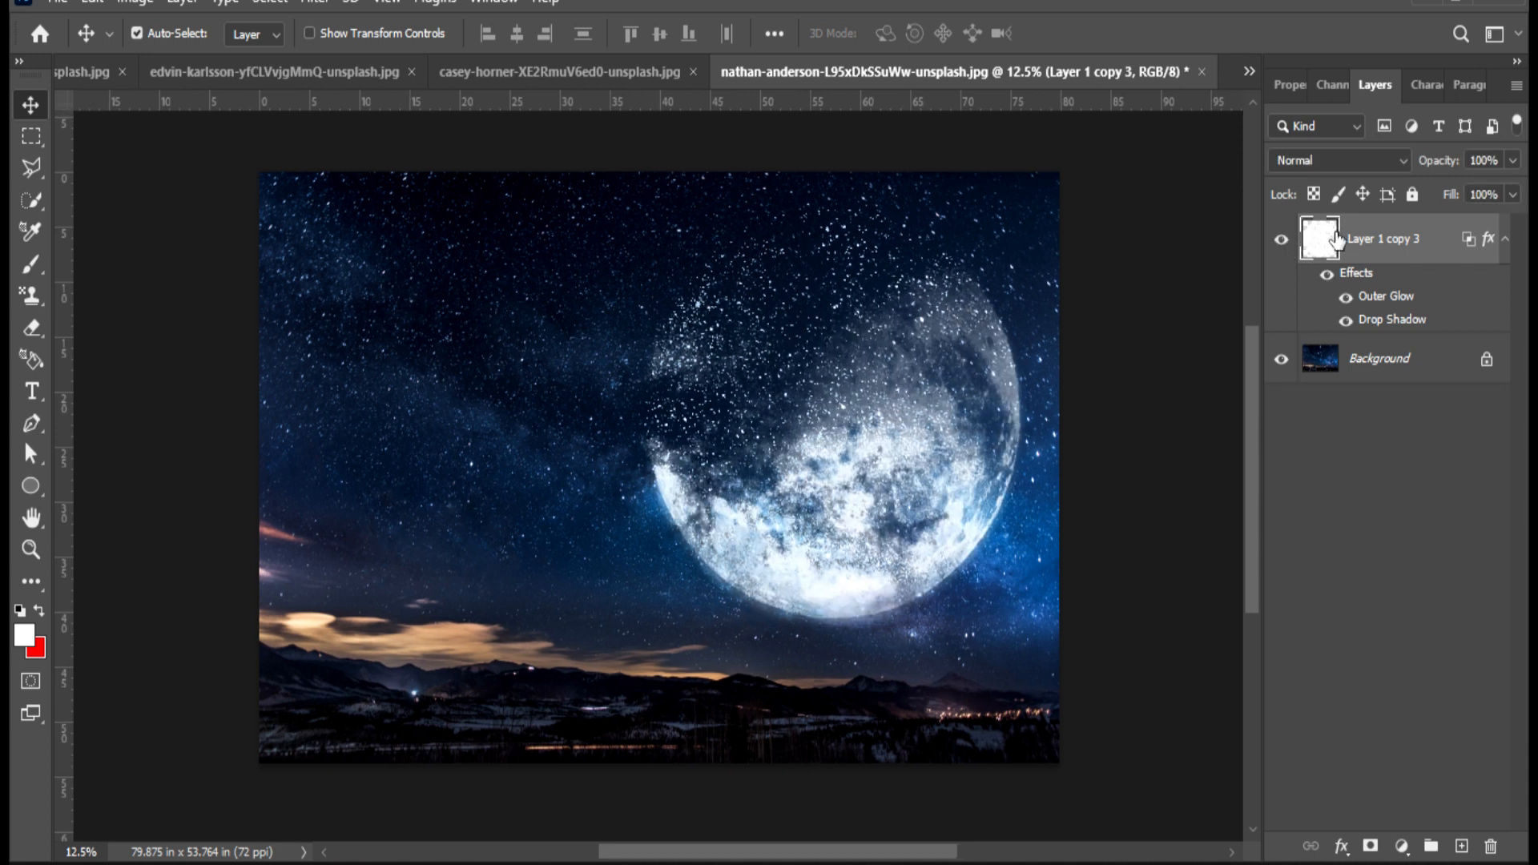
- Choose the Eraser tool with the Soft Round tip from the General Brushes group
left_click(33, 331)
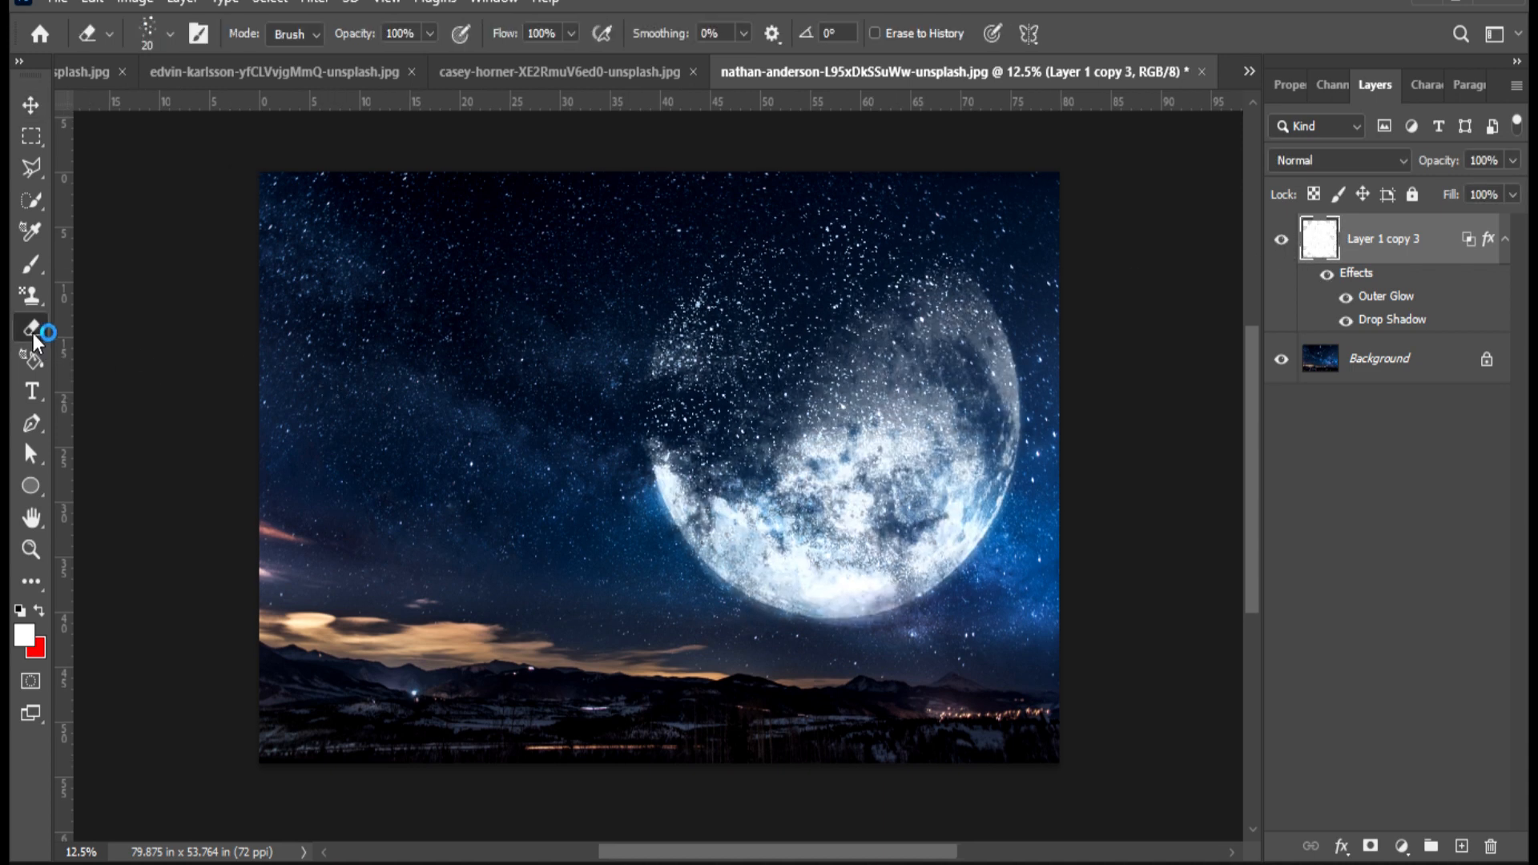
left_click(168, 34)
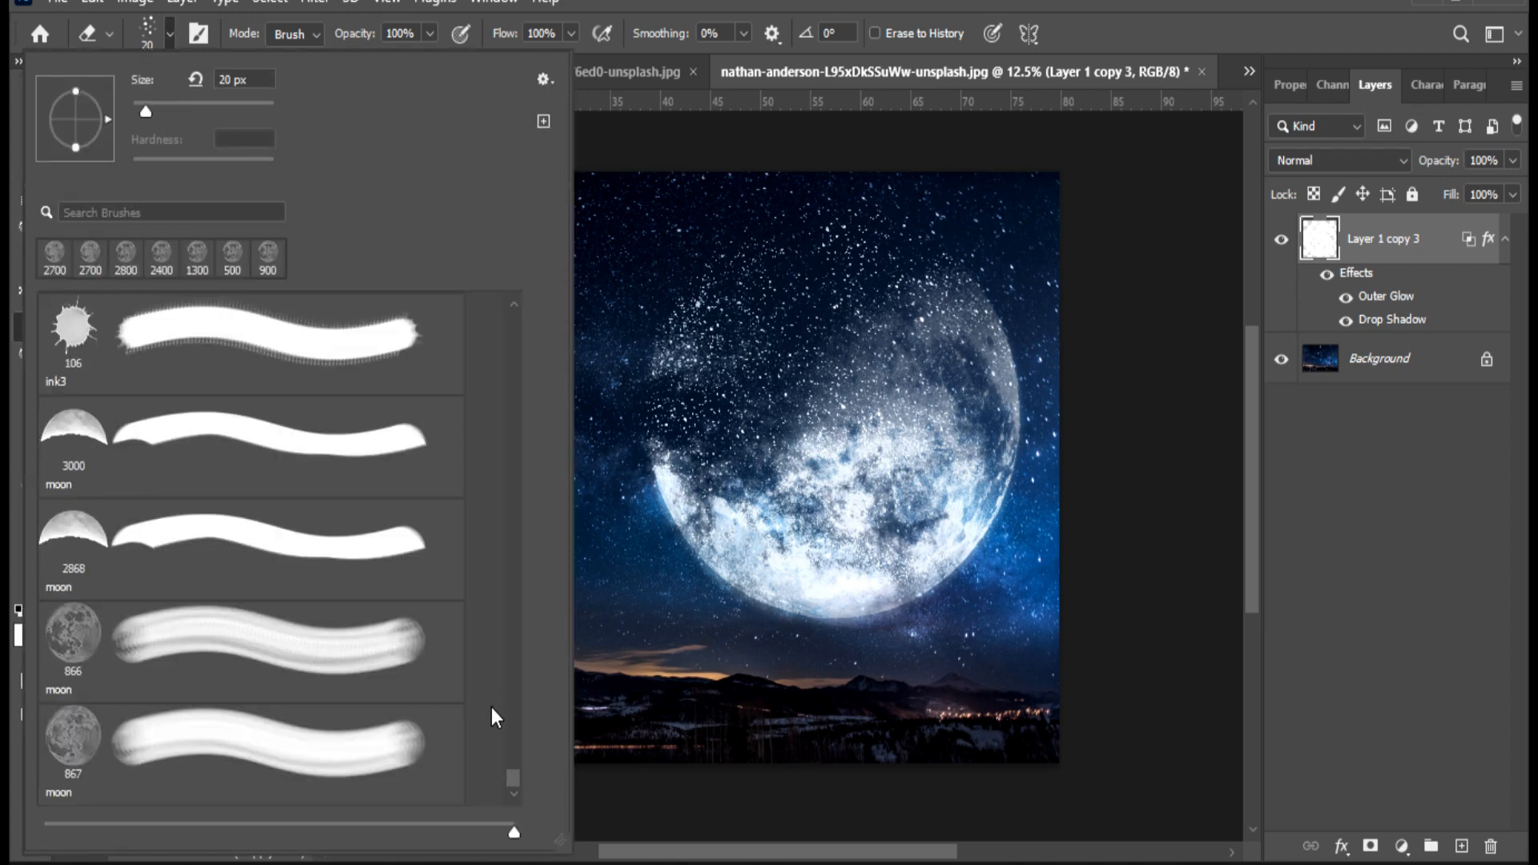
left_click_drag(515, 783, 476, 285)
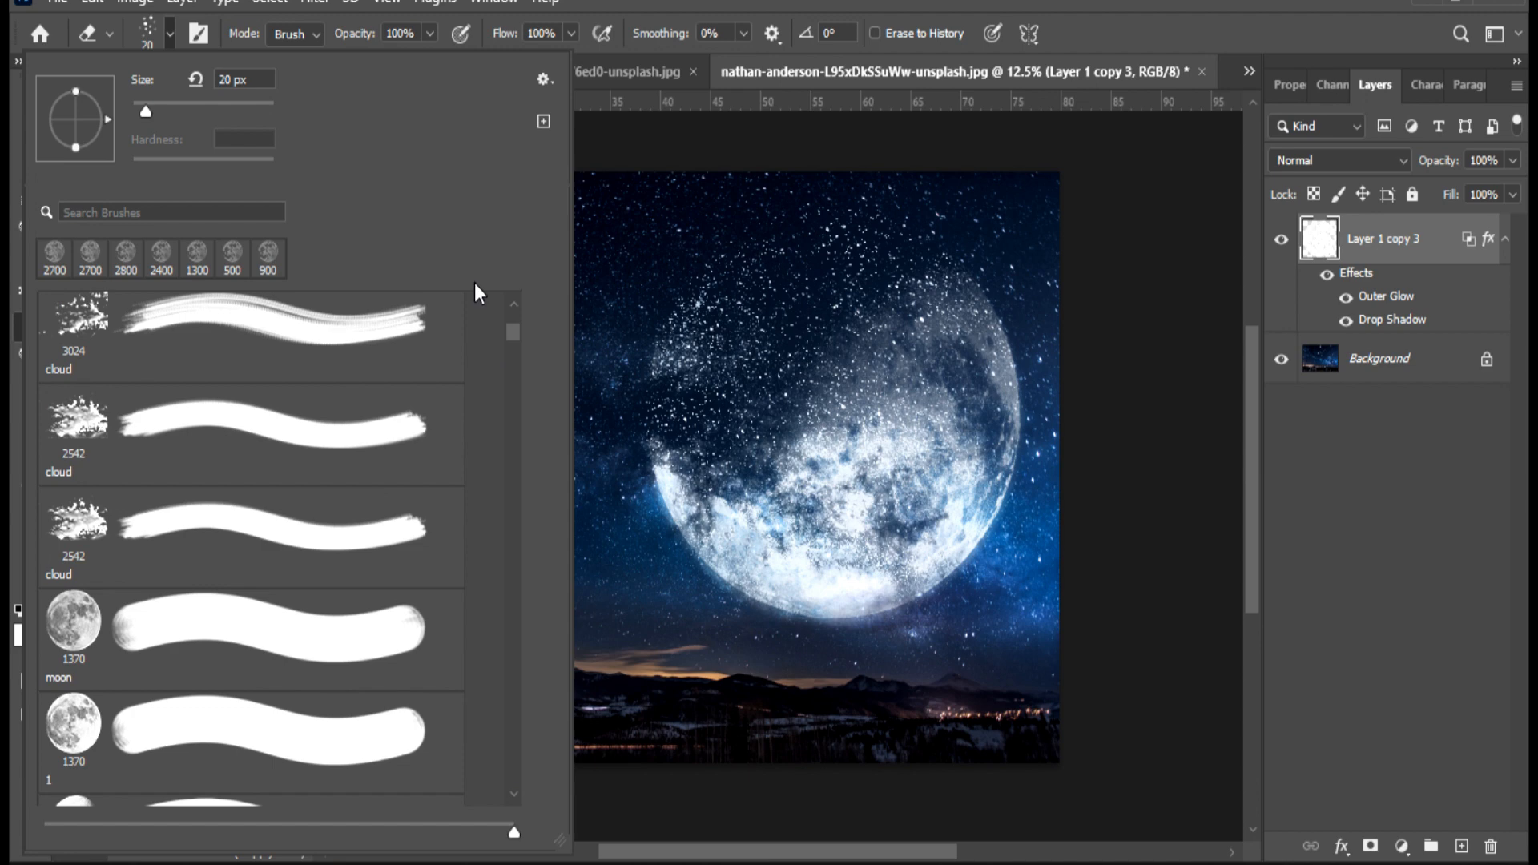
left_click(66, 311)
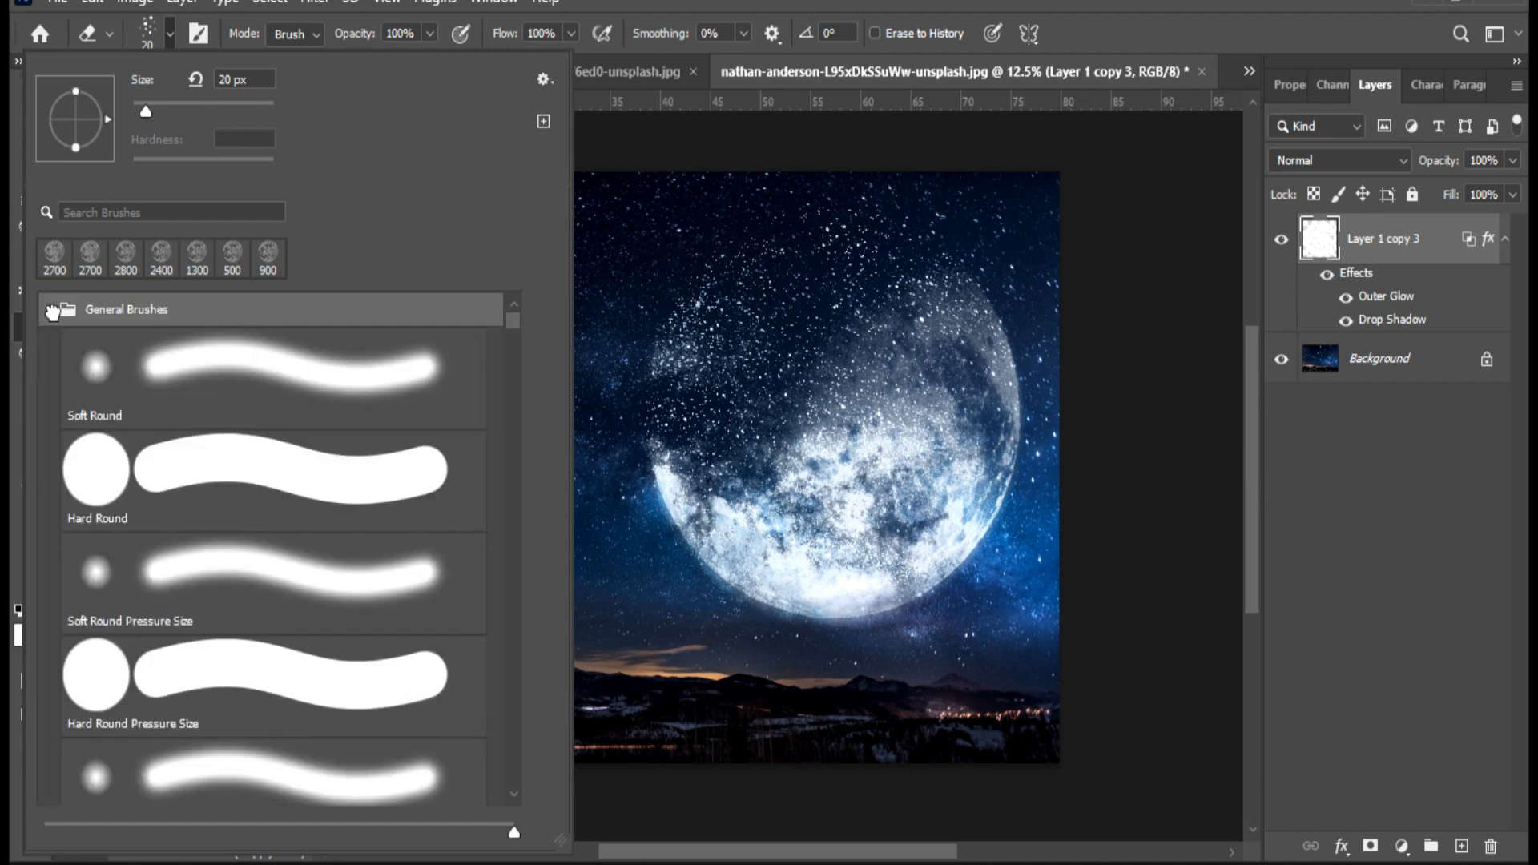
left_click(110, 383)
double_click(110, 383)
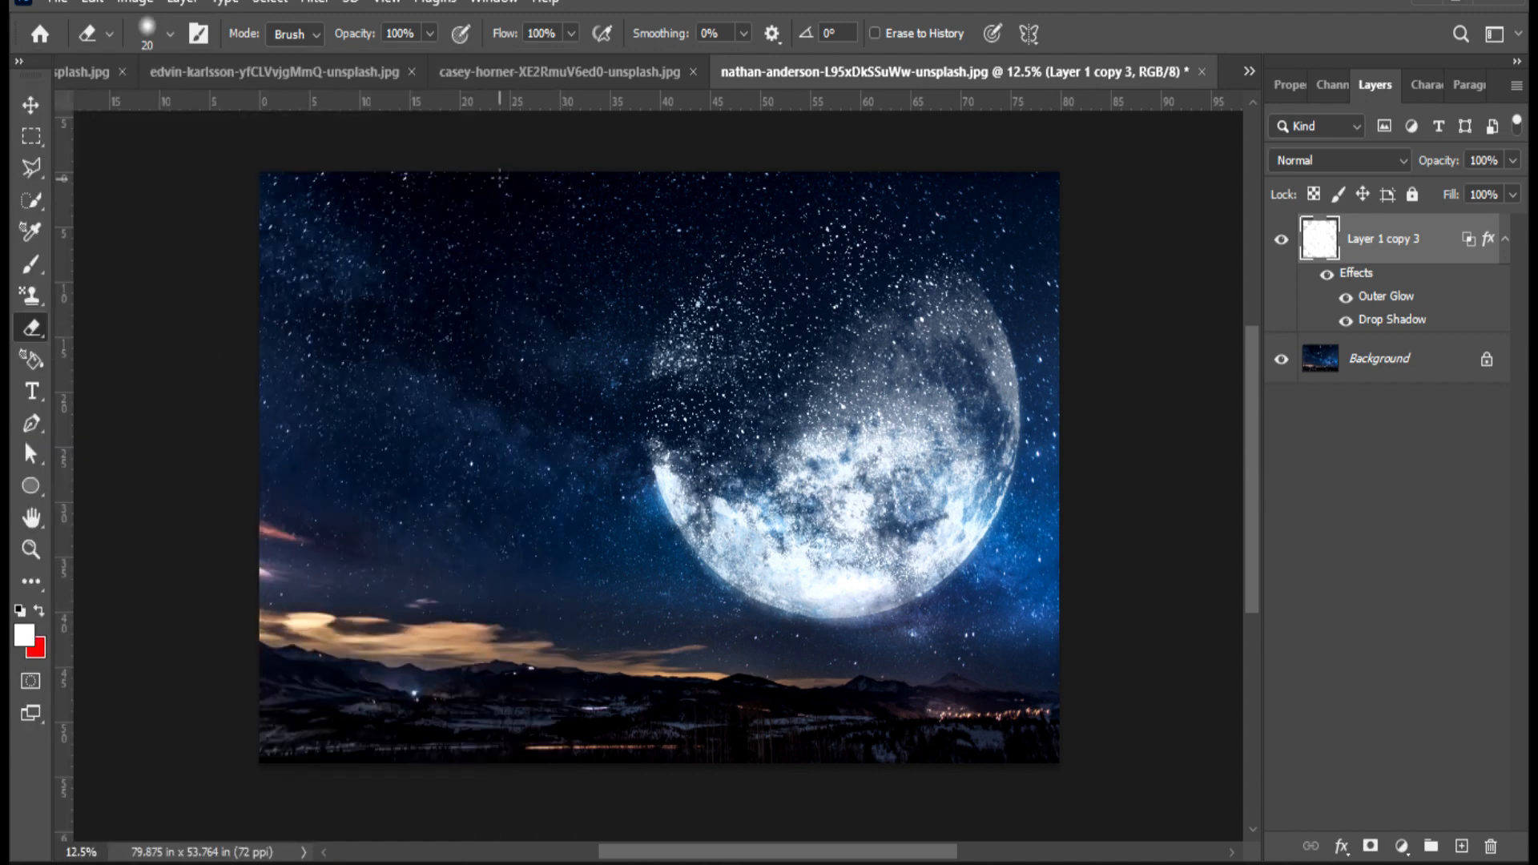
- Enlarge the eraser to 700 px and erase the faint speckled upper-left edge of the moon
key("bracketright")
key("bracketright")
key("bracketright")
key("bracketright")
key("bracketright")
key("bracketright")
key("bracketright")
key("bracketright")
key("bracketright")
key("bracketright")
key("bracketright")
key("bracketright")
key("bracketright")
key("bracketright")
key("bracketright")
key("bracketright")
key("bracketright")
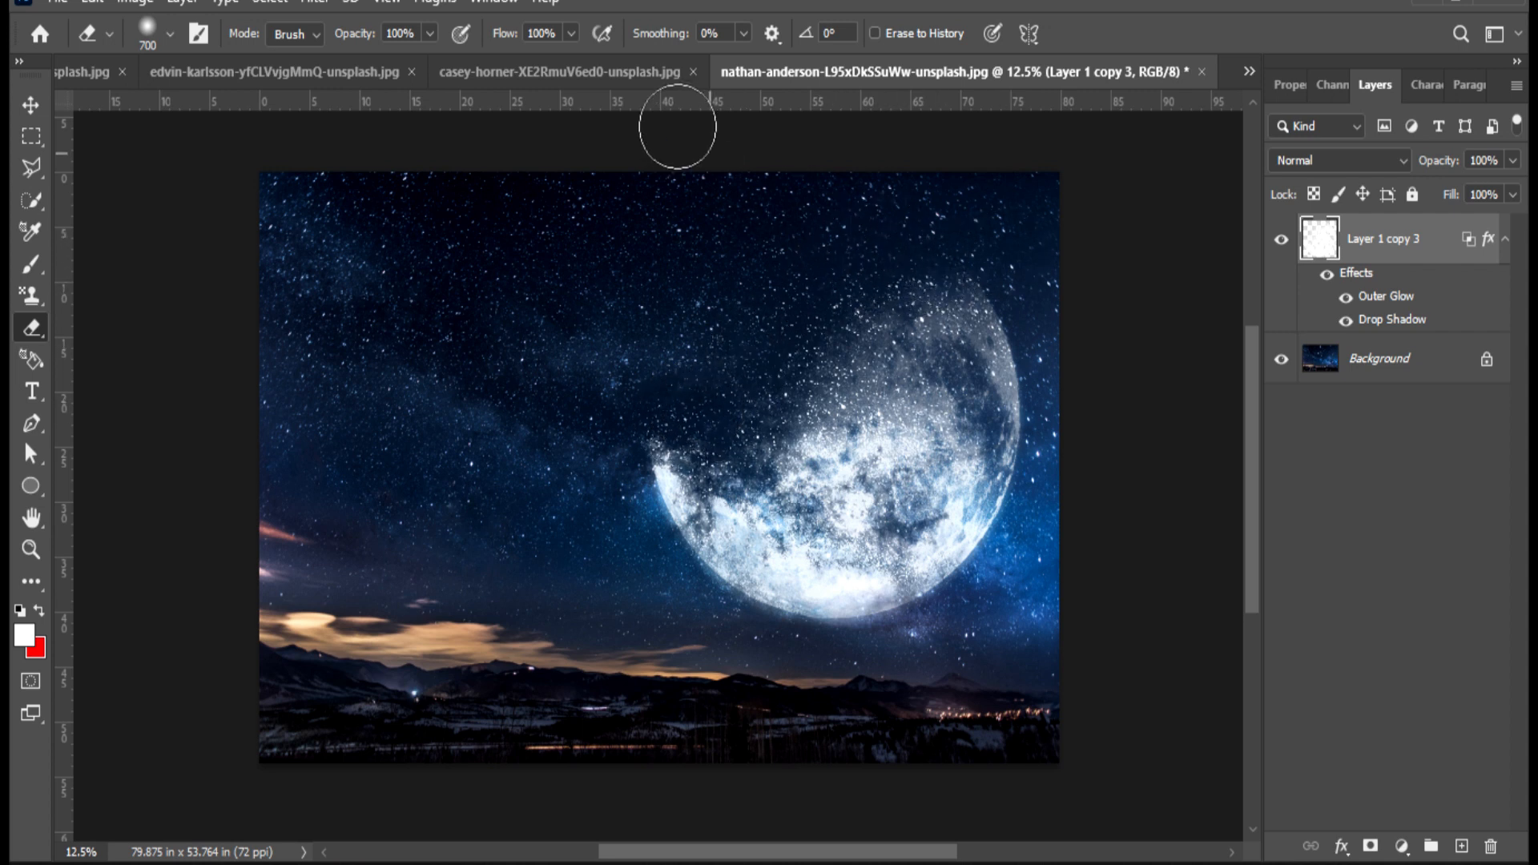
- Set the eraser's opacity to 39% and softly fade the moon's upper edge down to its left tip
left_click(571, 35)
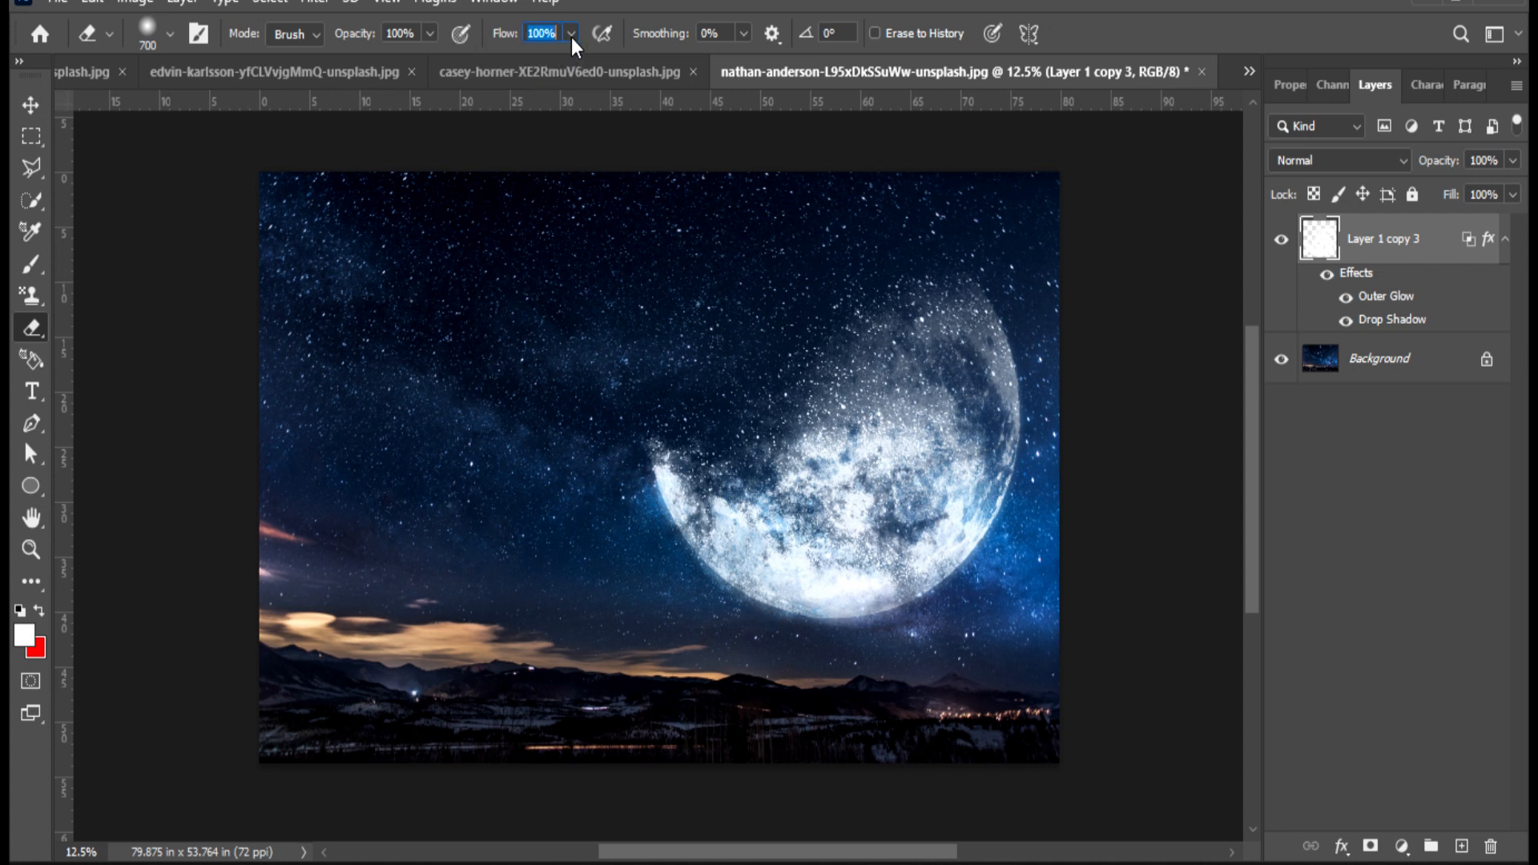
left_click(430, 37)
left_click(368, 61)
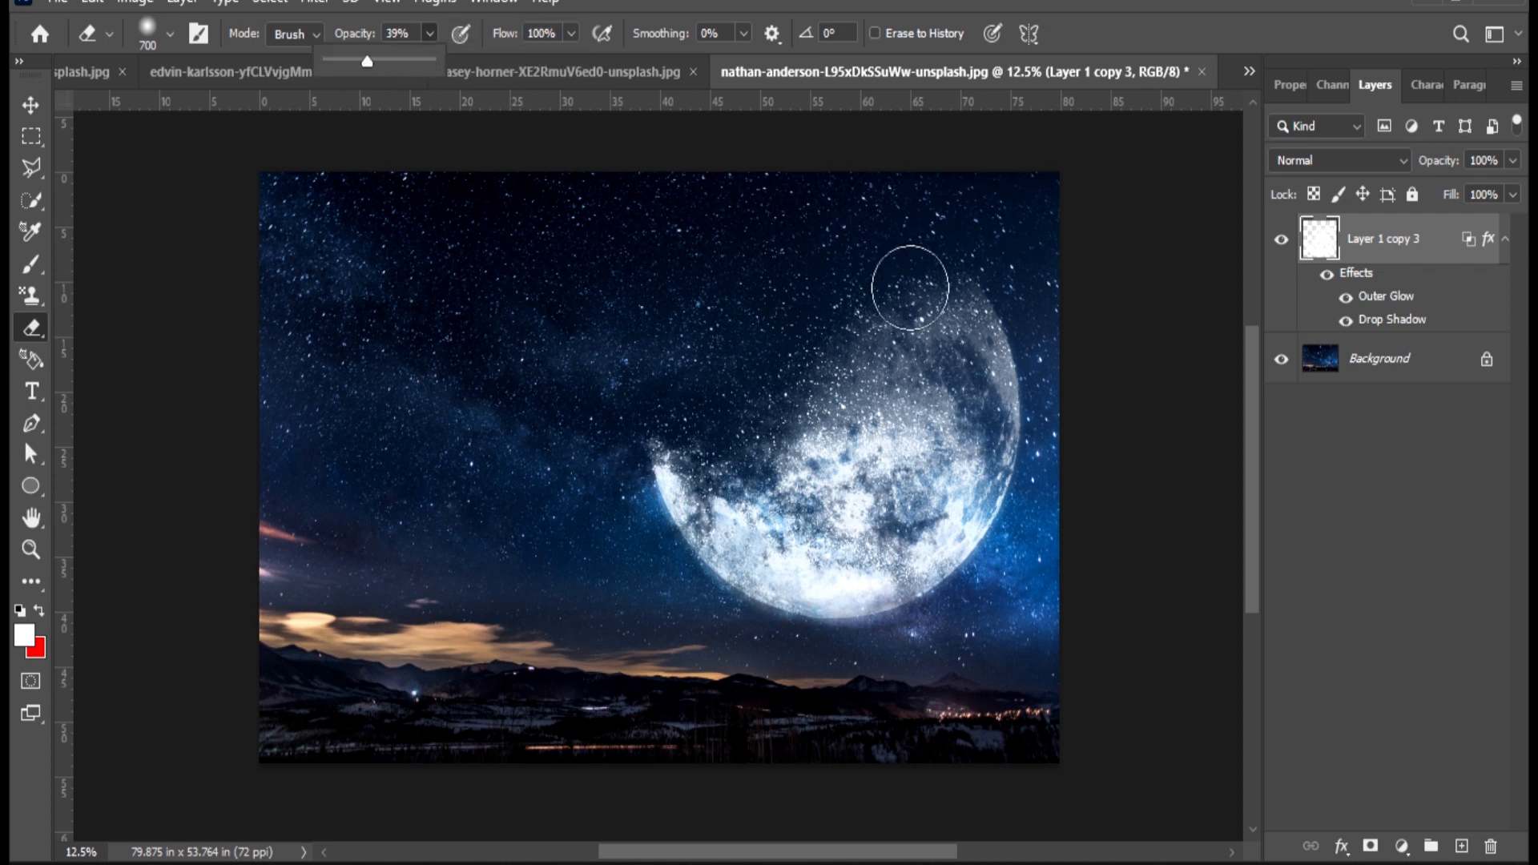
mouse_move(910, 289)
left_mouse_down()
mouse_move(822, 412)
mouse_move(823, 394)
mouse_move(754, 461)
mouse_move(660, 439)
left_mouse_up()
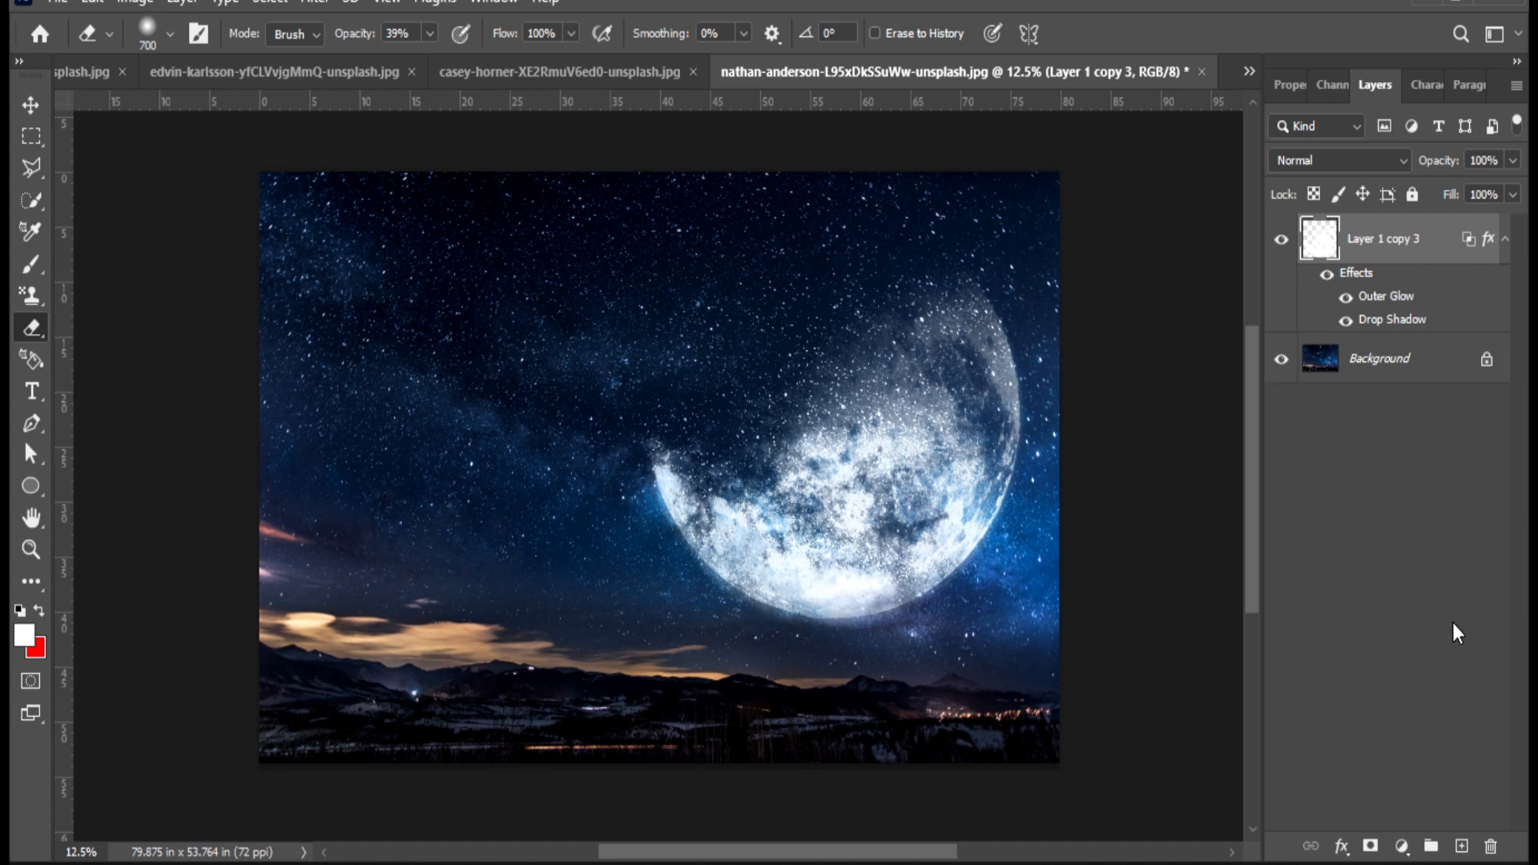
- Compare the moon with its Drop Shadow effect hidden and shown
left_click(1346, 321)
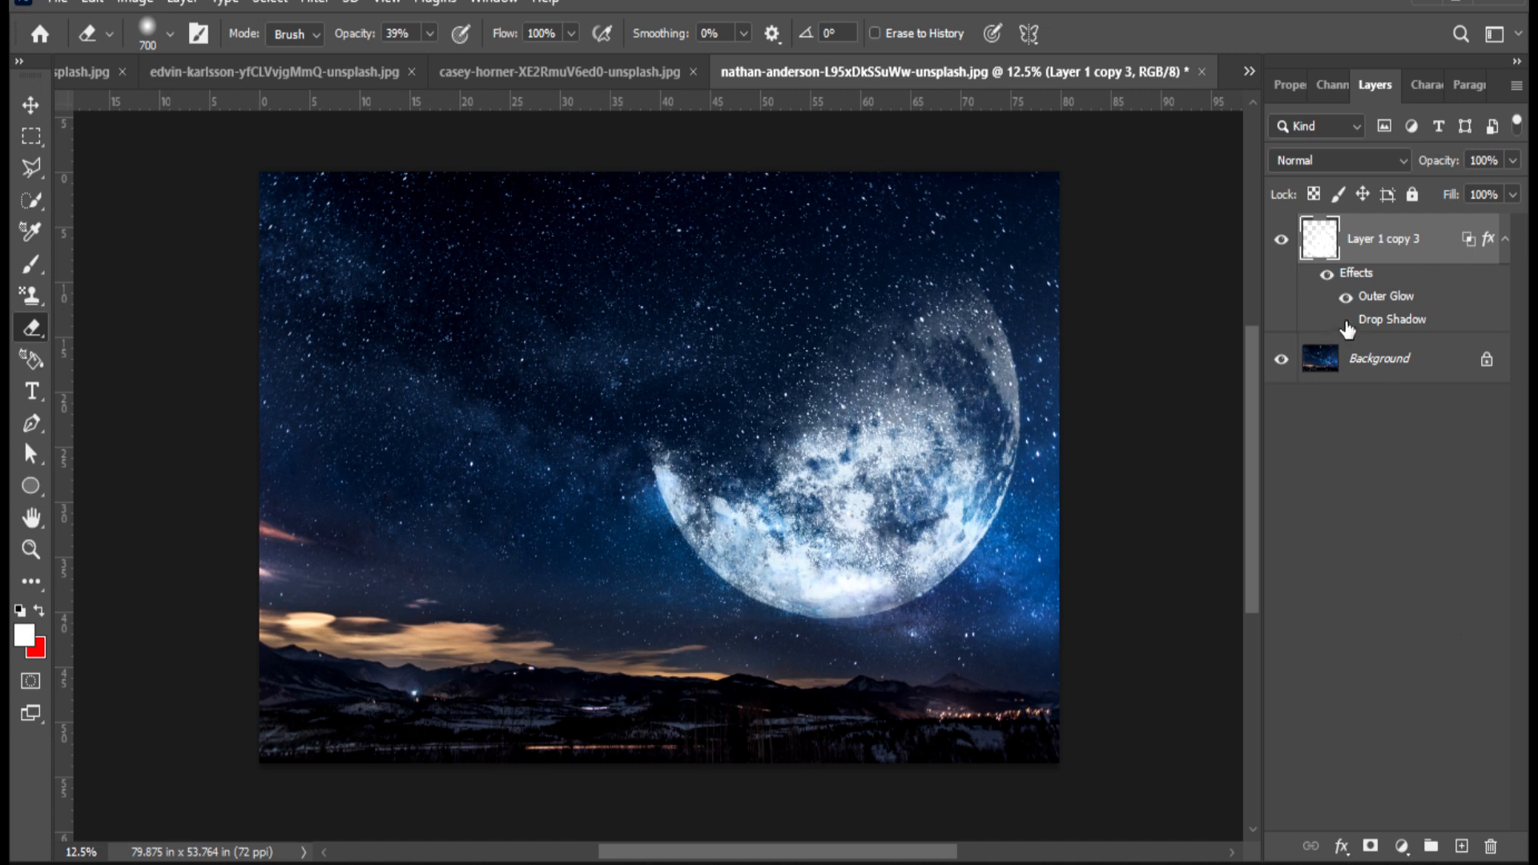
left_click(1345, 322)
left_click(1345, 321)
left_click(1343, 320)
left_click(1344, 320)
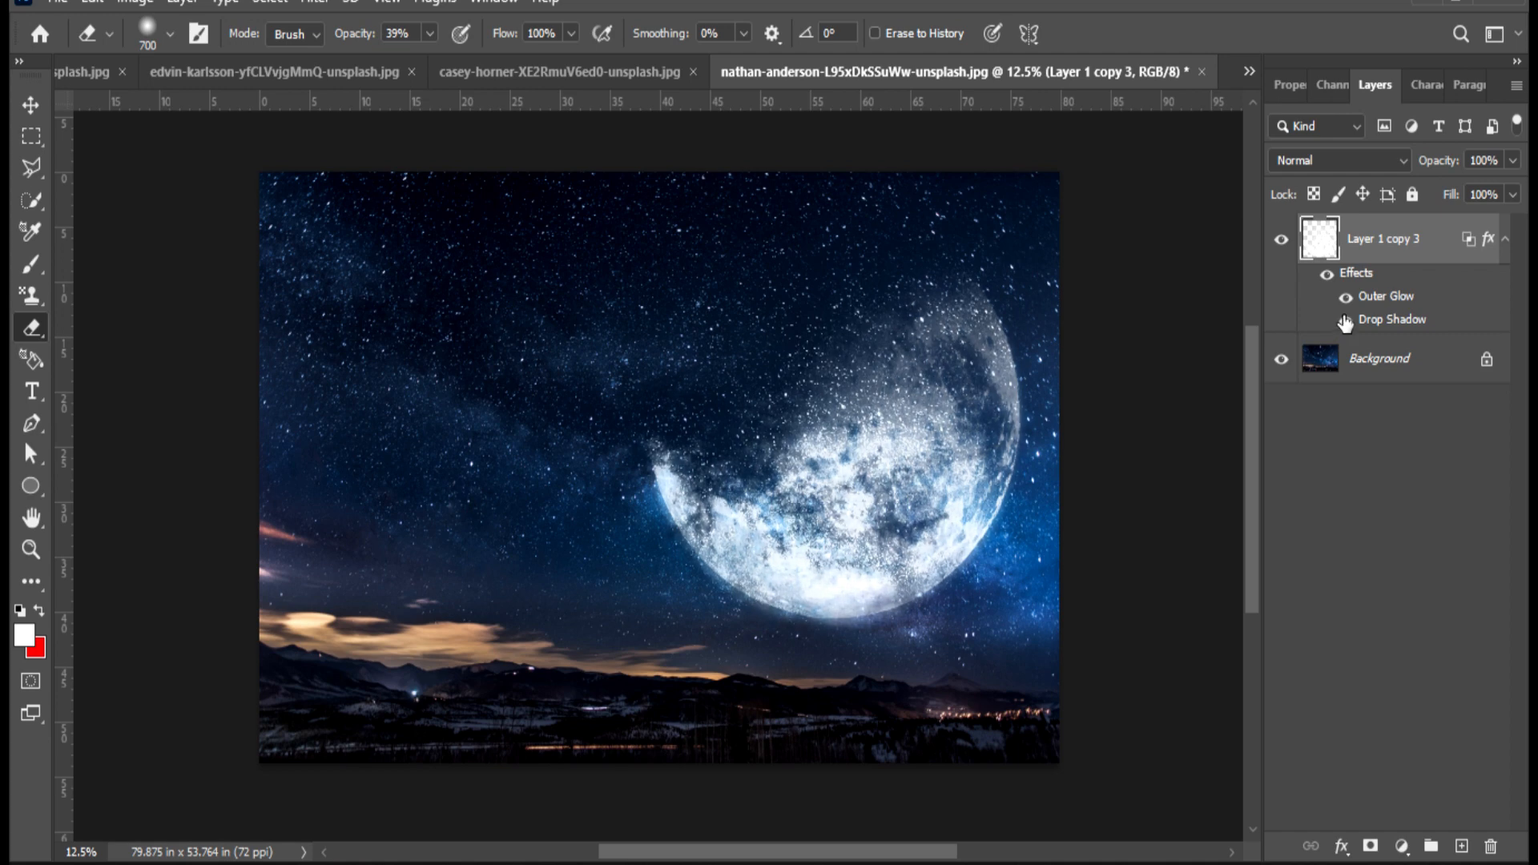
- Lower the opacity of the moon's drop shadow slightly and apply the layer style
double_click(1400, 325)
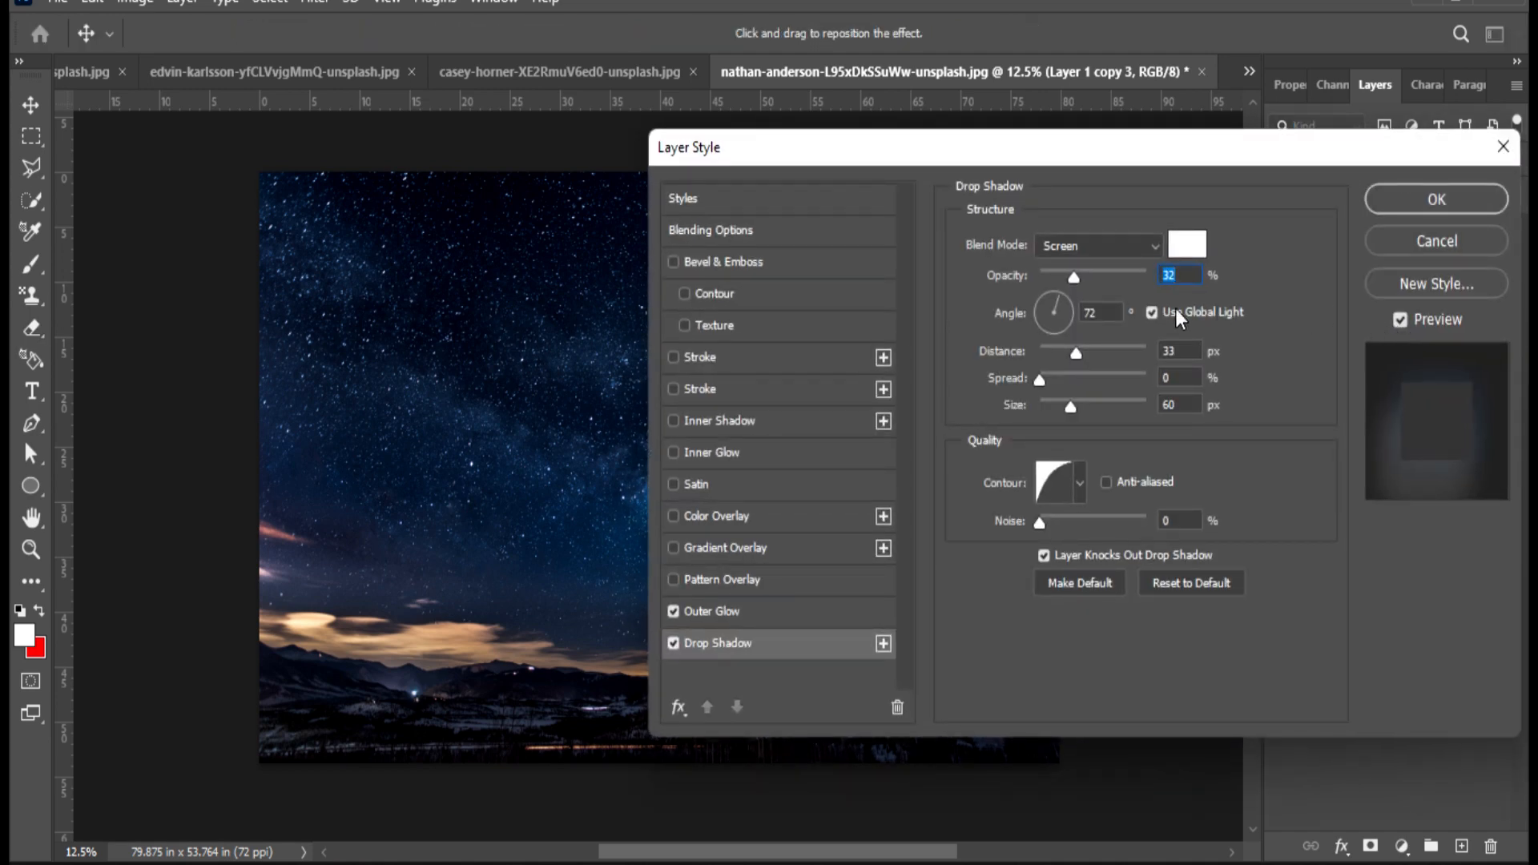
left_click_drag(1072, 282, 1060, 275)
left_click(1384, 196)
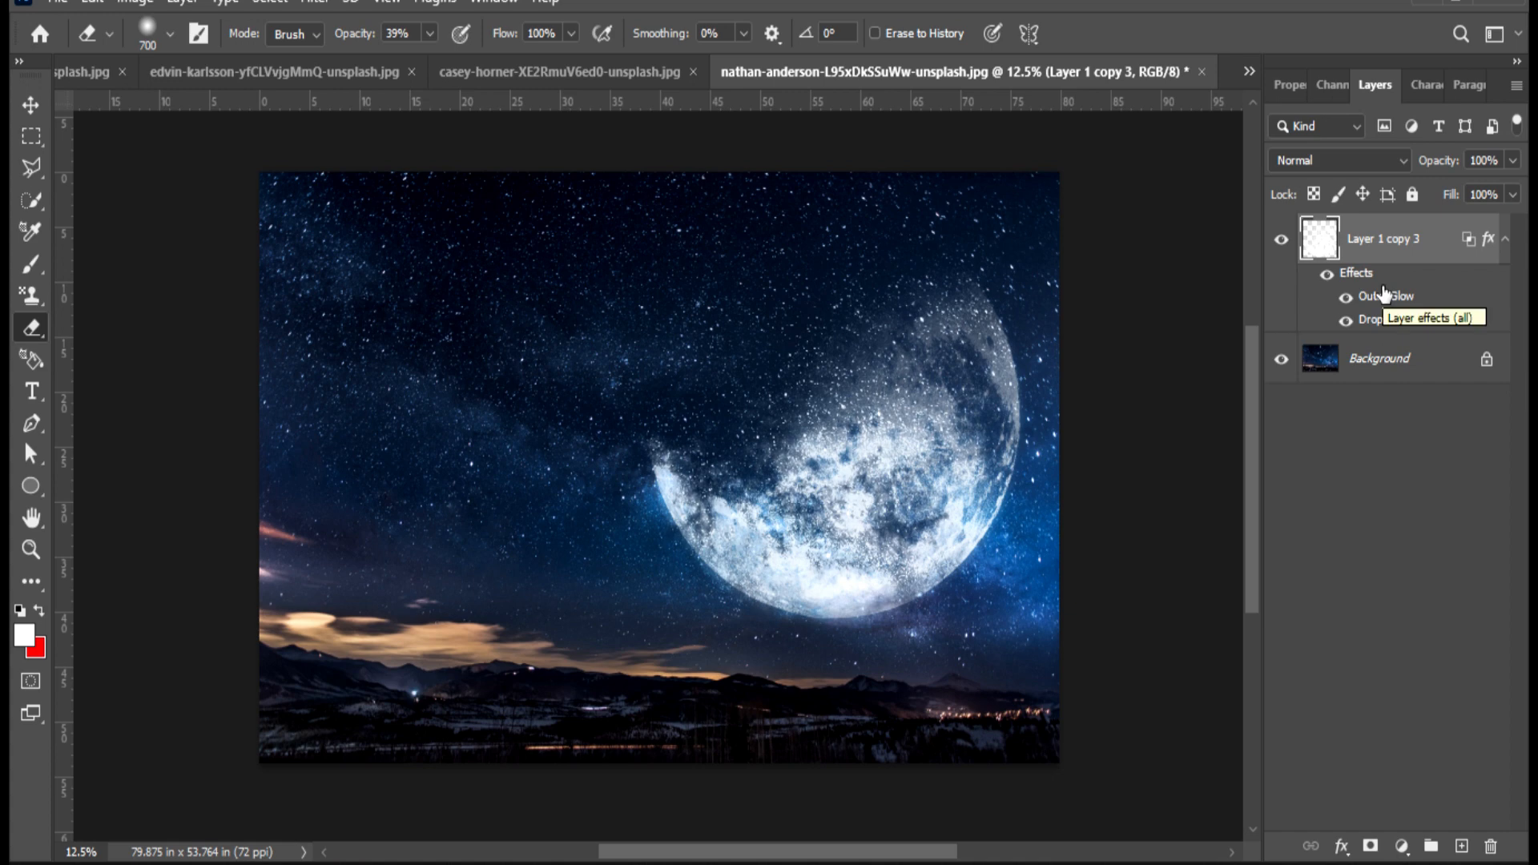
- Inspect the moon's glow, texture and faded edges up close, and check how it blends into the whole night sky
key("ctrl+plus")
key("ctrl+plus")
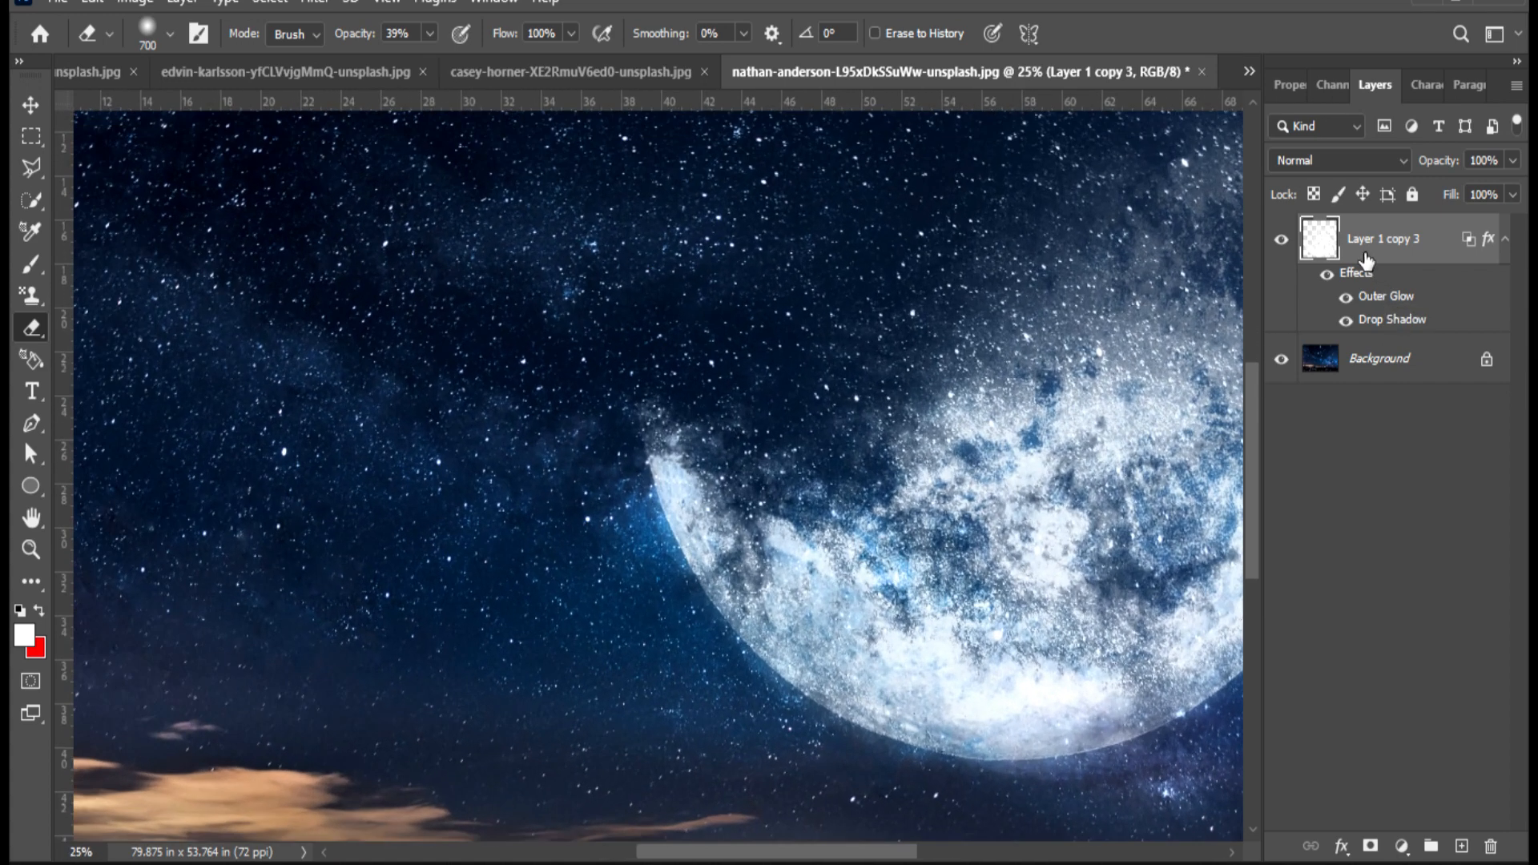
left_click_drag(1049, 485, 806, 447)
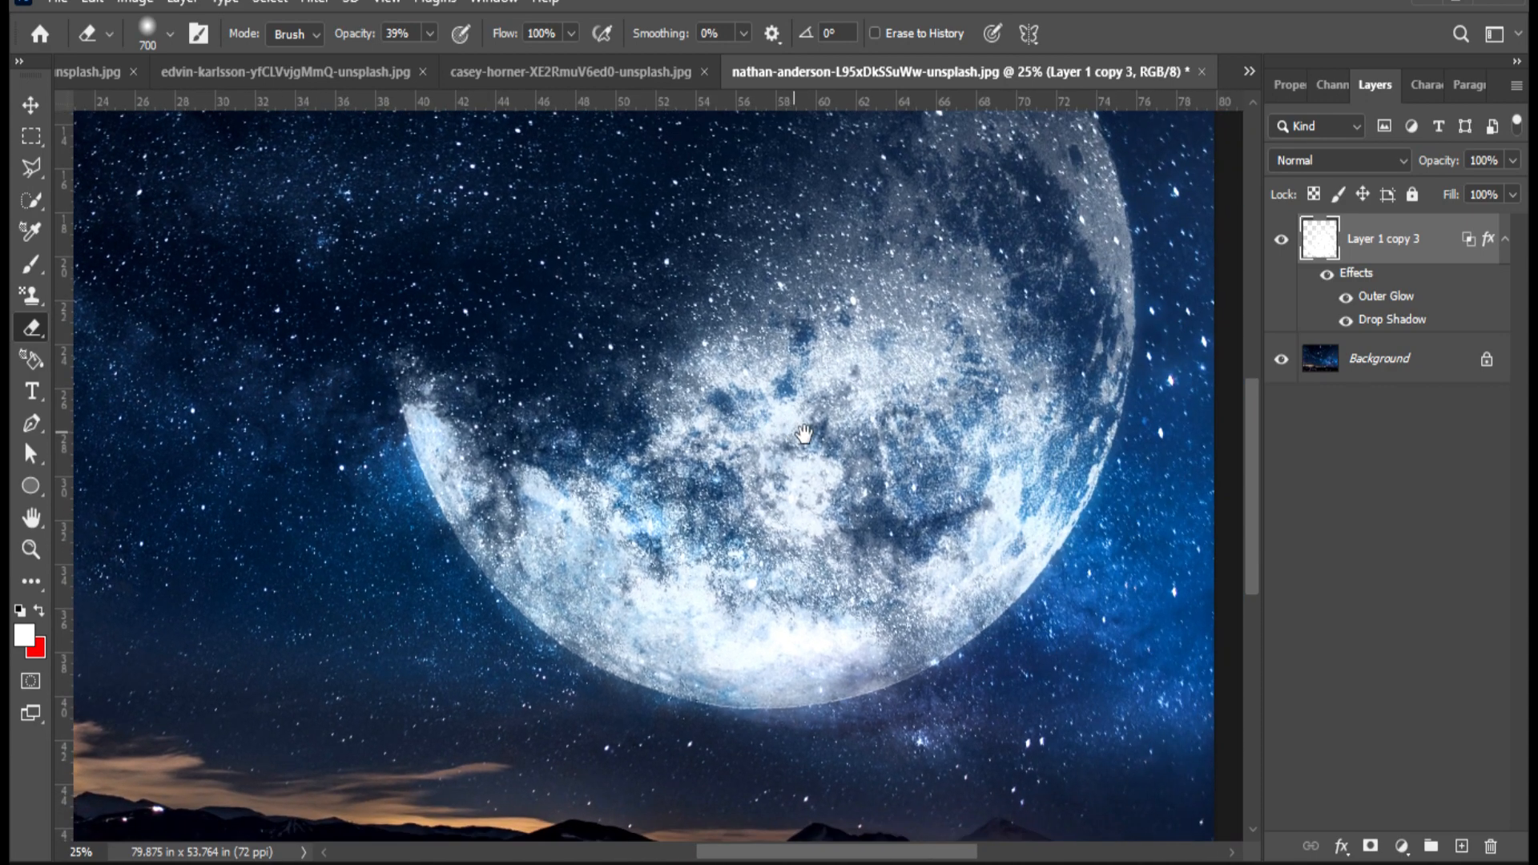
key("ctrl+plus")
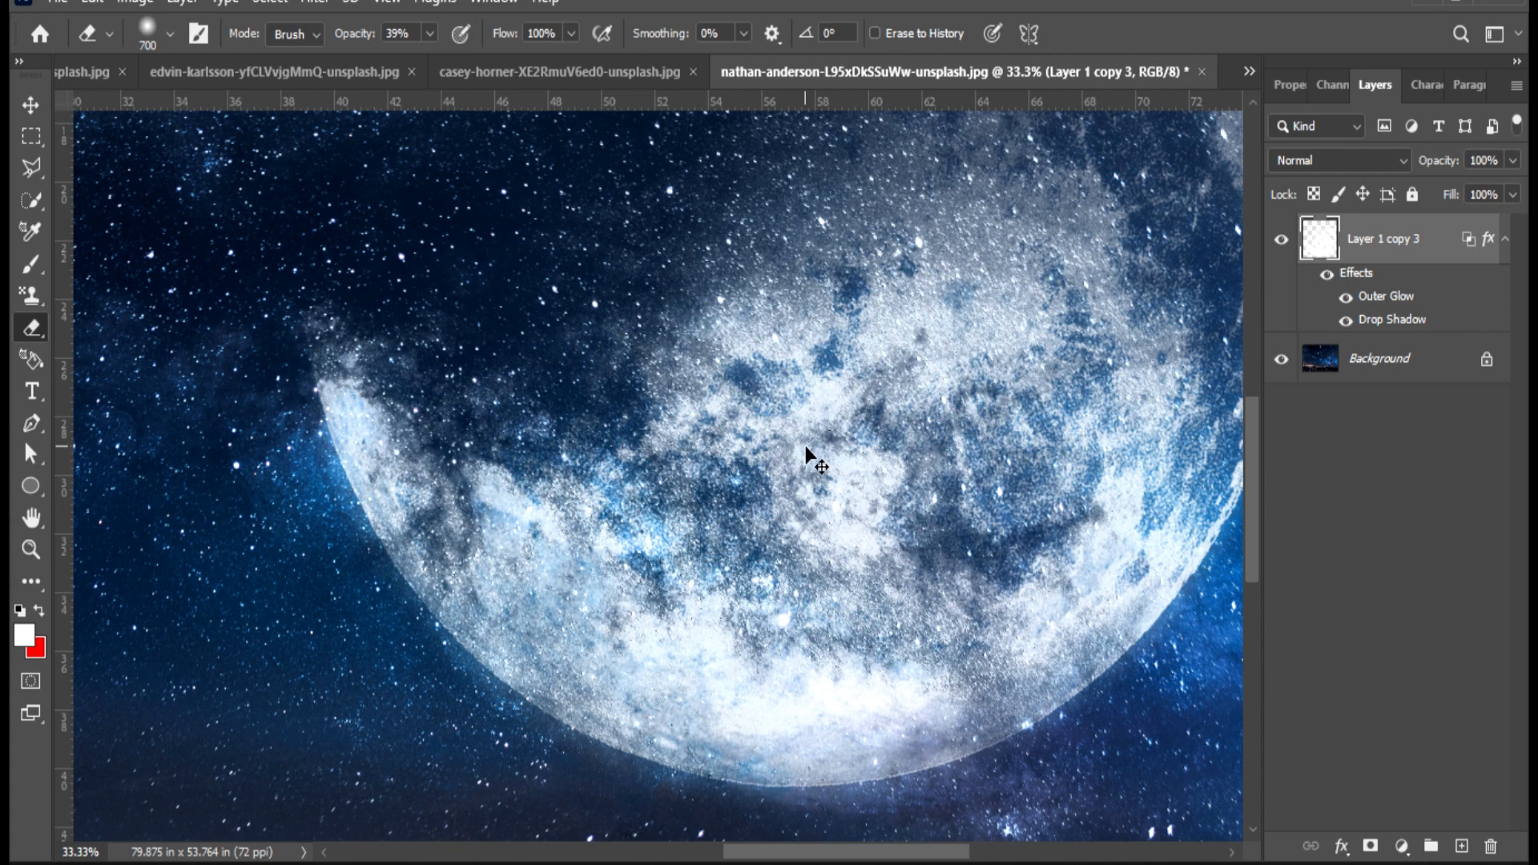
key("ctrl+minus")
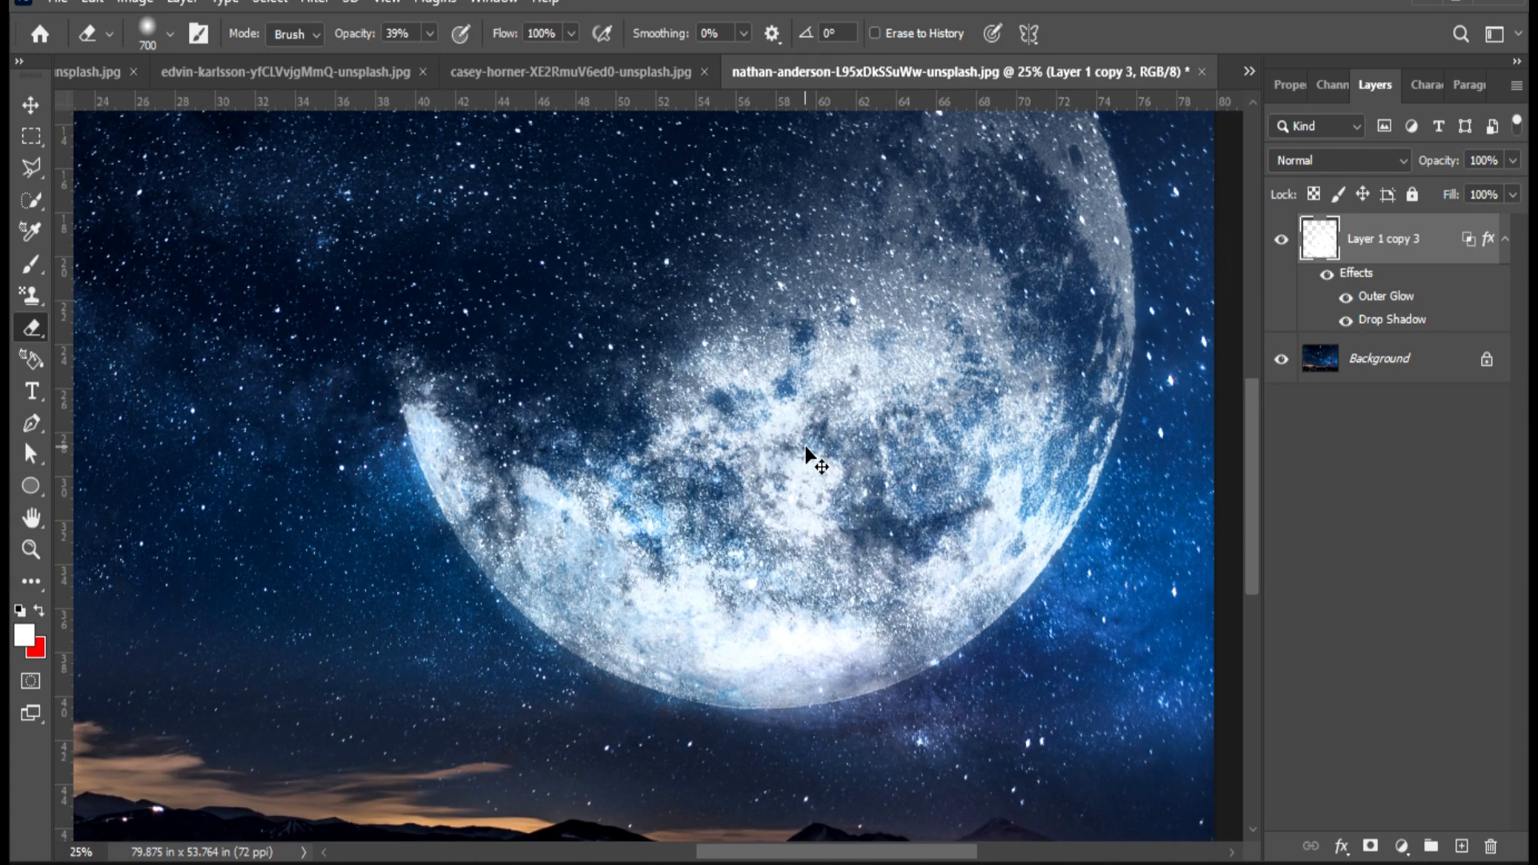
key("ctrl+minus")
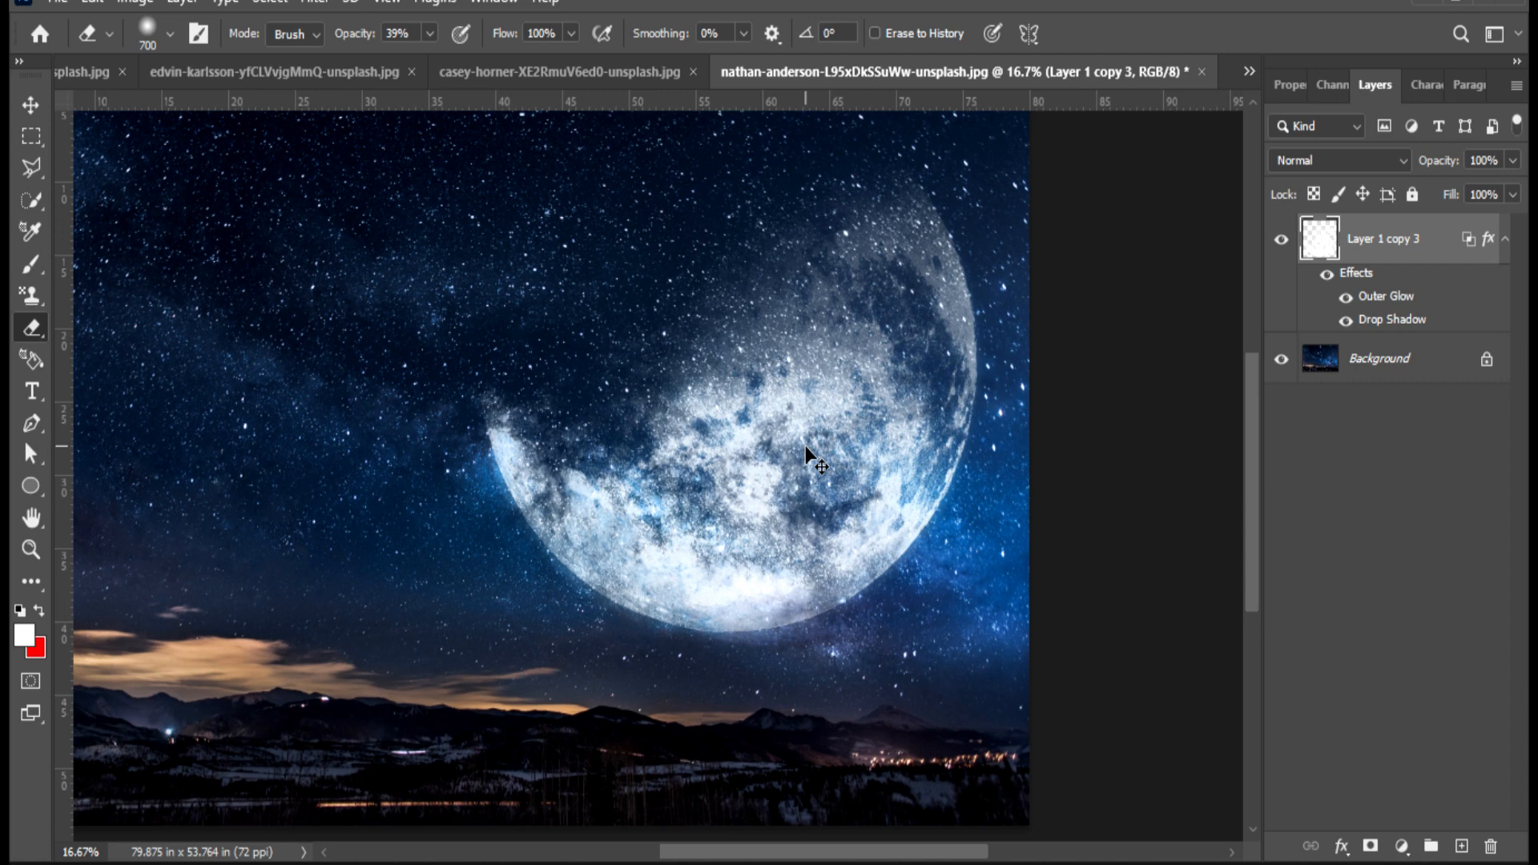
key("ctrl+minus")
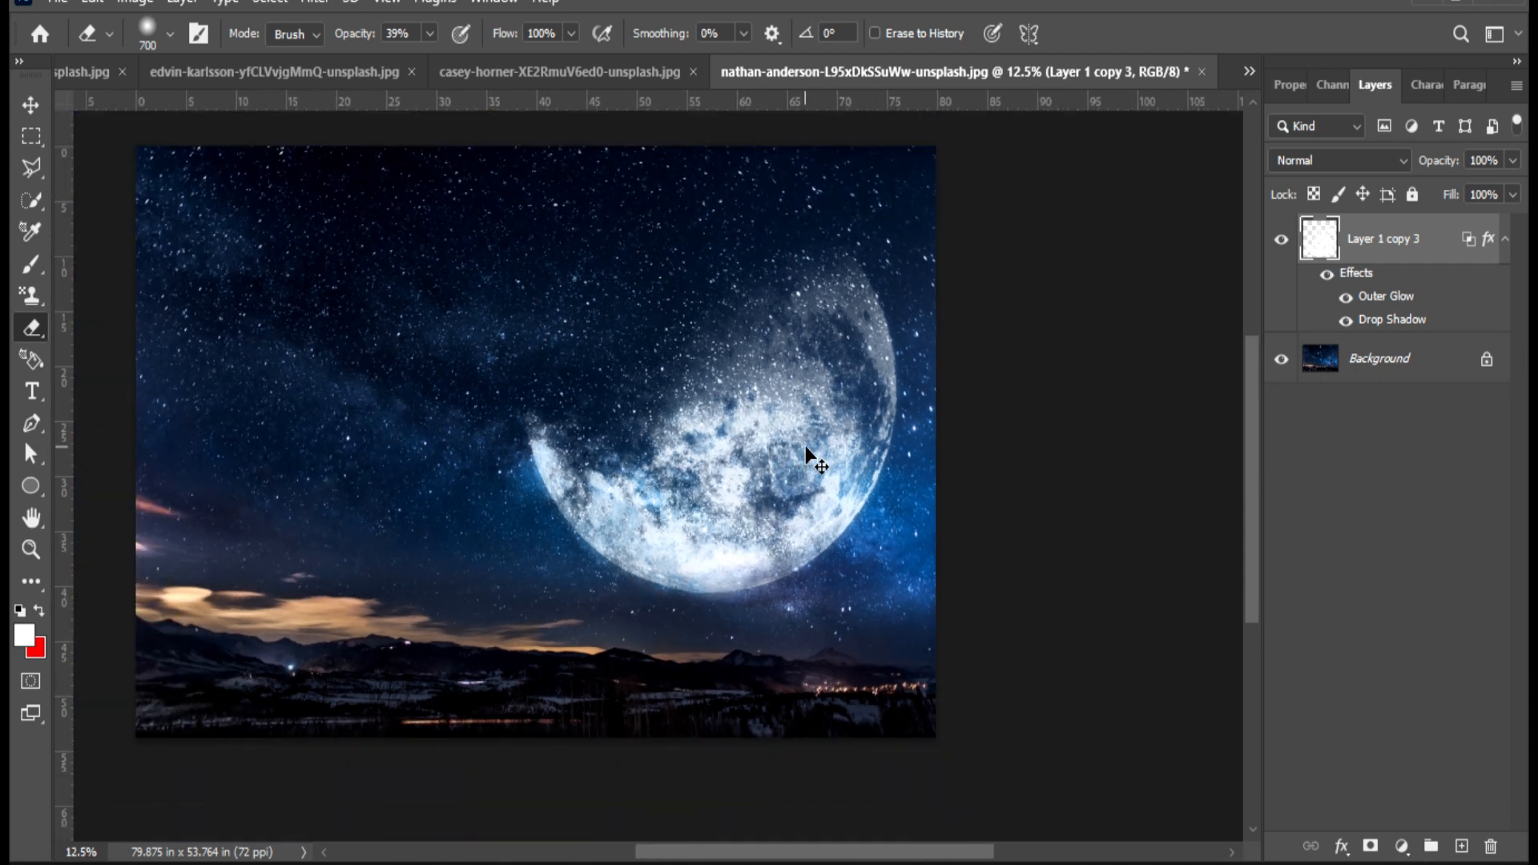